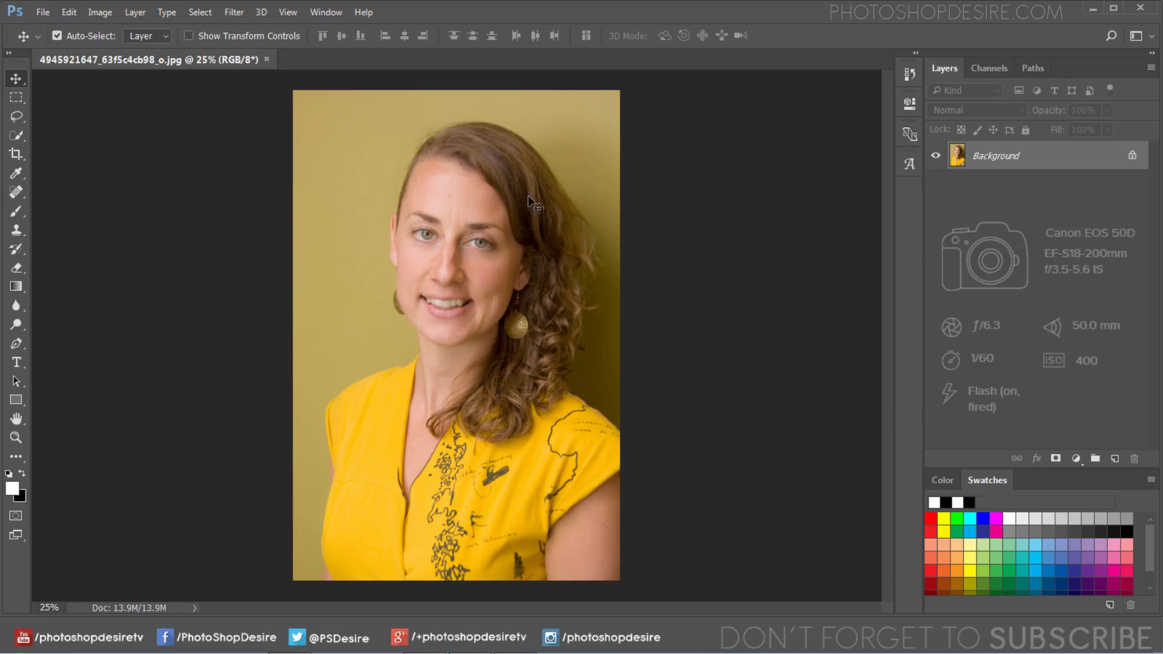
- Zoom the portrait to about 48.7% and scroll so the woman's face fills the canvas
scroll(463, 220, up, 4)
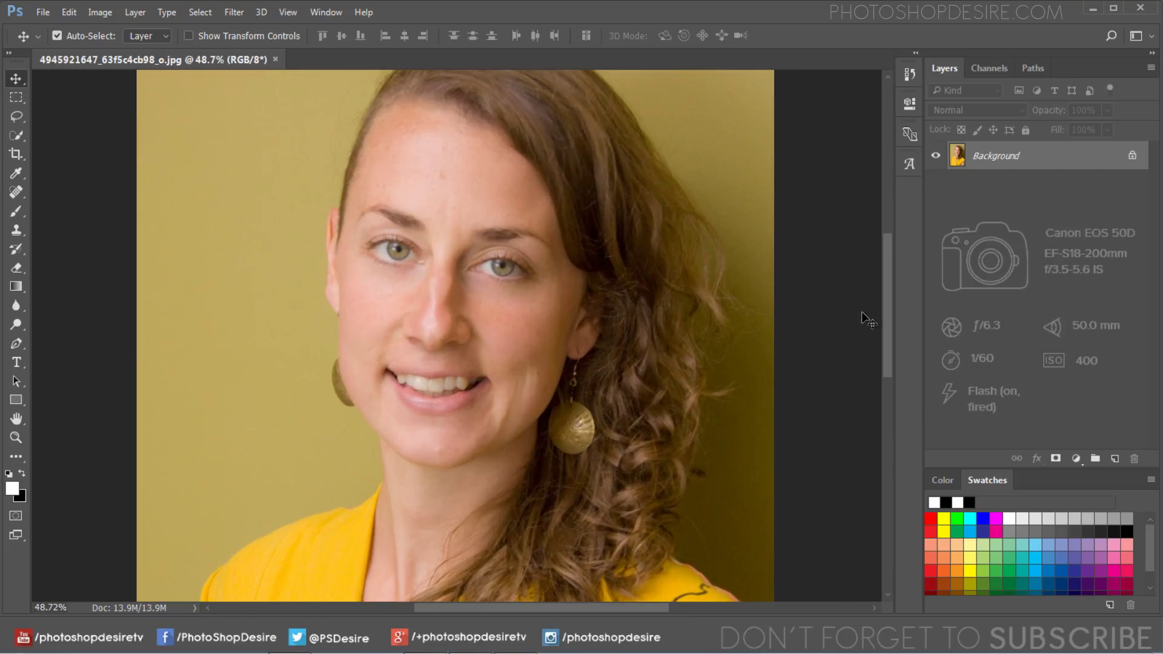
mouse_move(885, 312)
mouse_down()
mouse_move(888, 285)
mouse_move(891, 298)
mouse_up()
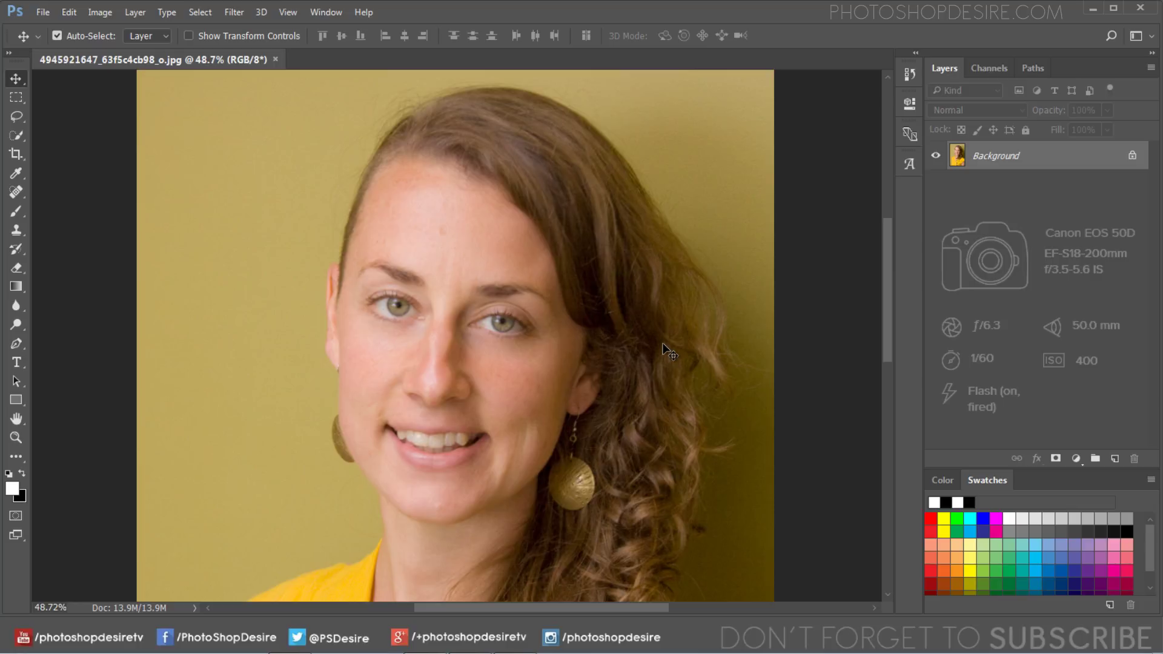
- Duplicate the Background layer, then convert the new Background copy into a Smart Object
right_click(1002, 162)
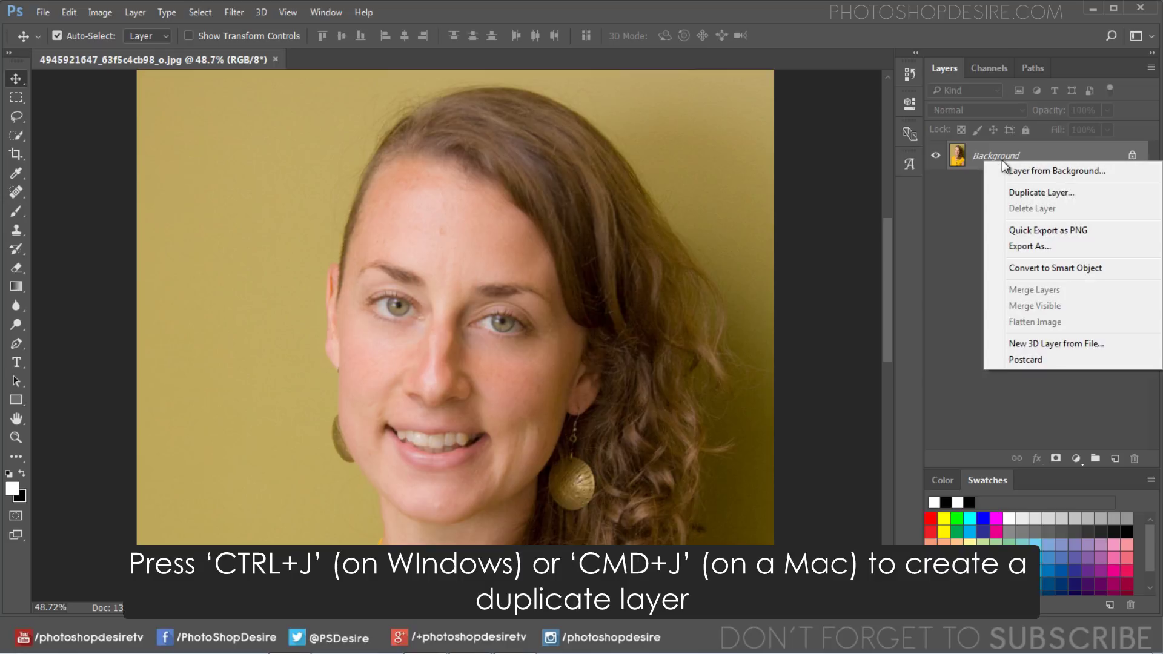
click(1090, 195)
click(627, 155)
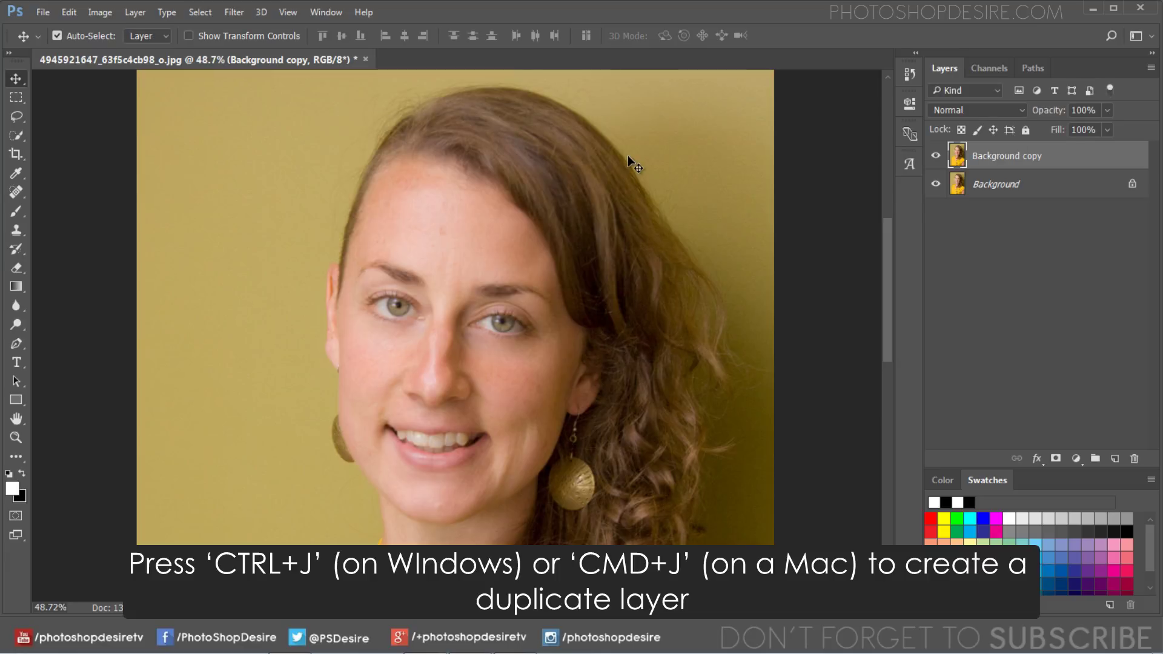
right_click(1012, 159)
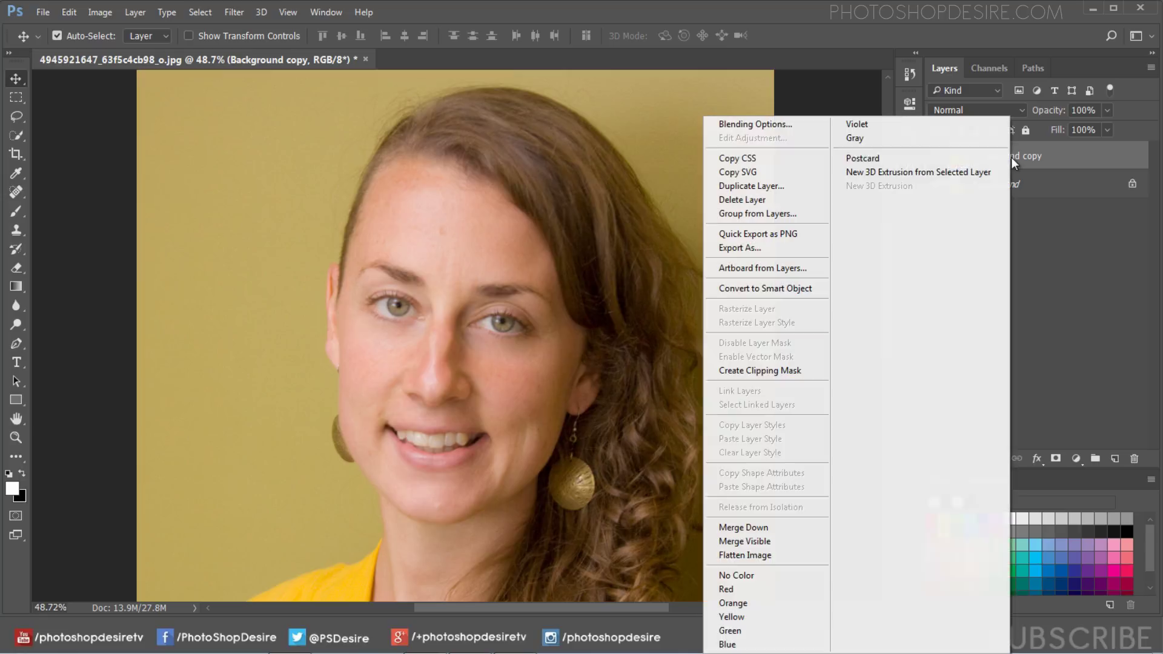
click(825, 289)
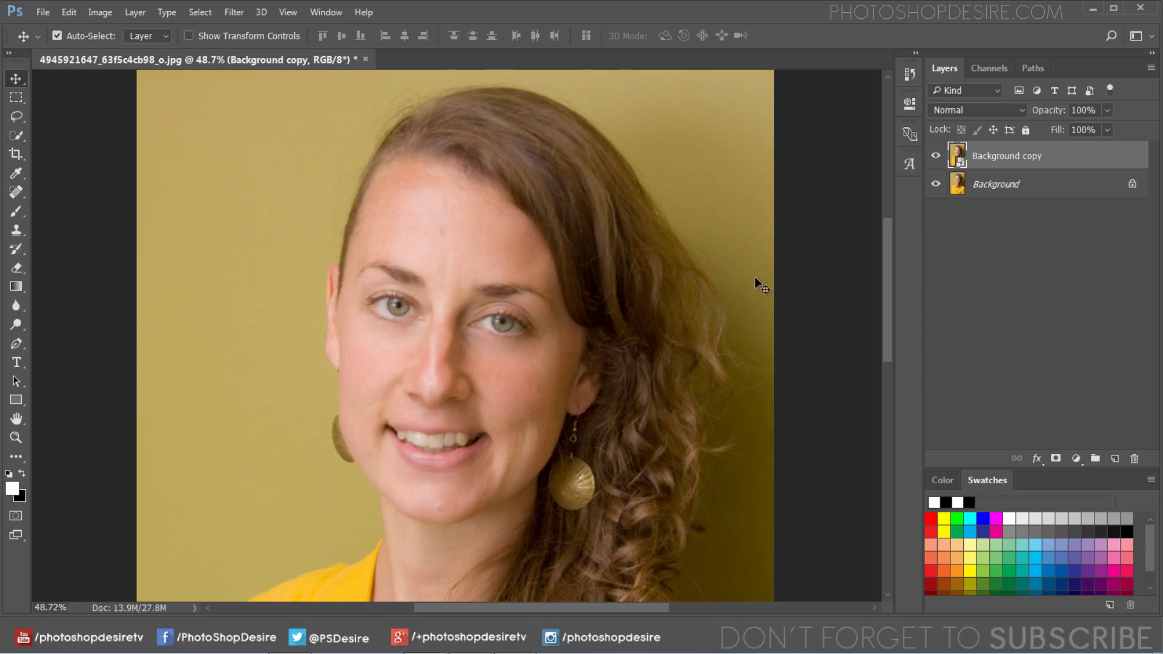
- Apply Filter > Other > High Pass to Background copy with a 27.7-pixel radius
click(235, 13)
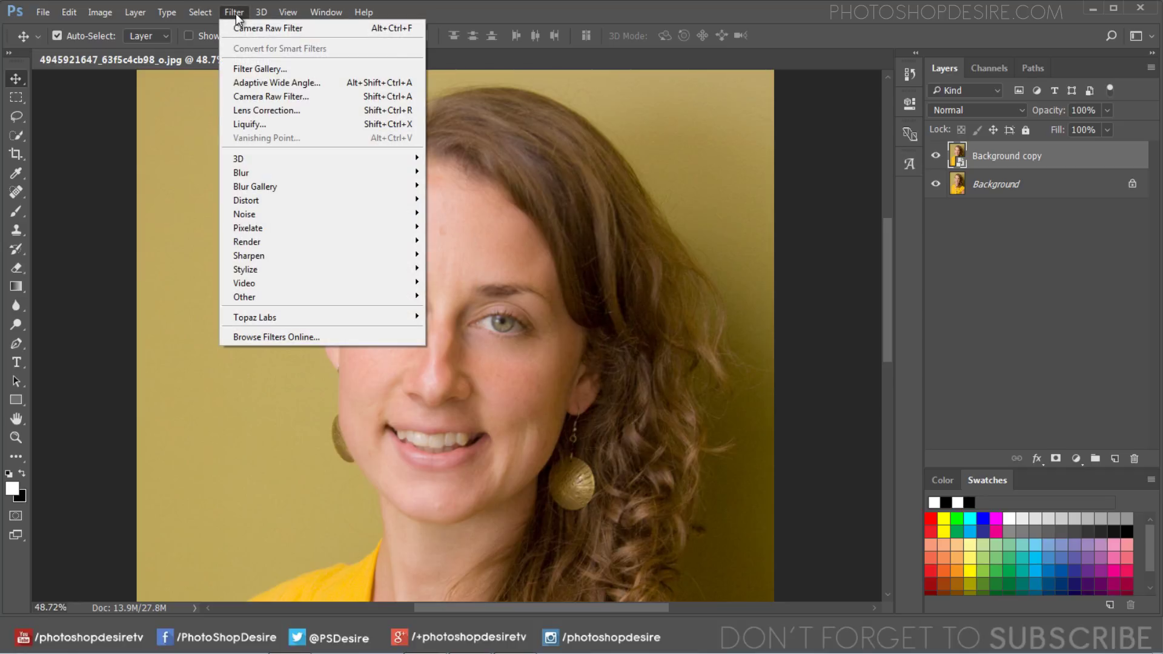
mouse_move(398, 300)
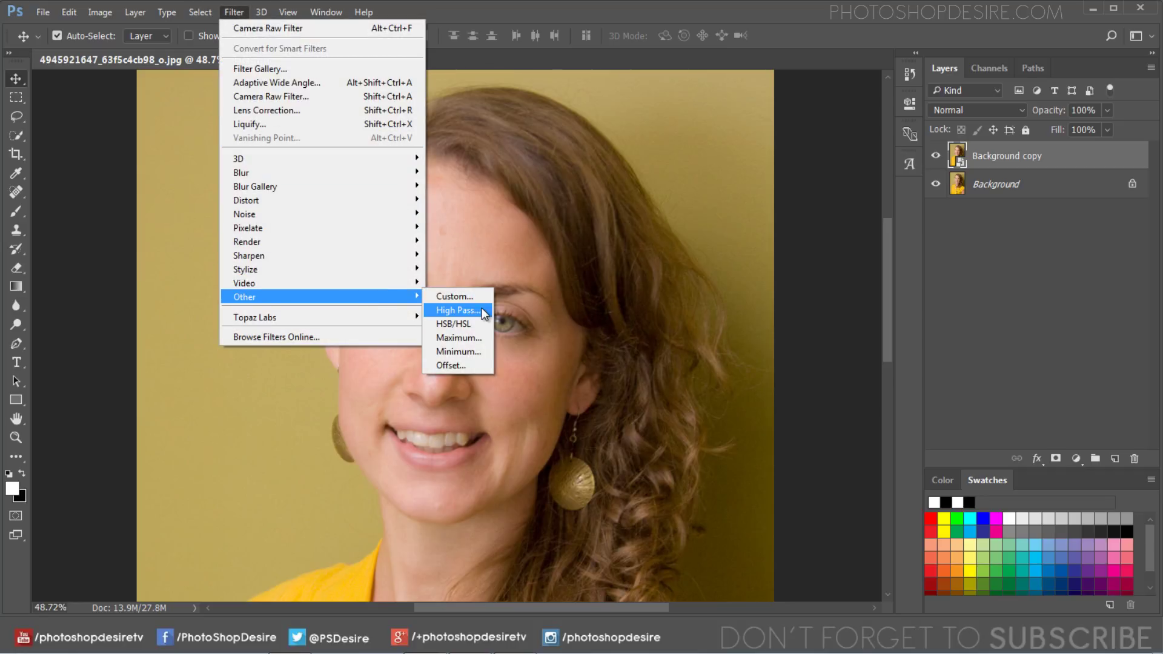
click(457, 310)
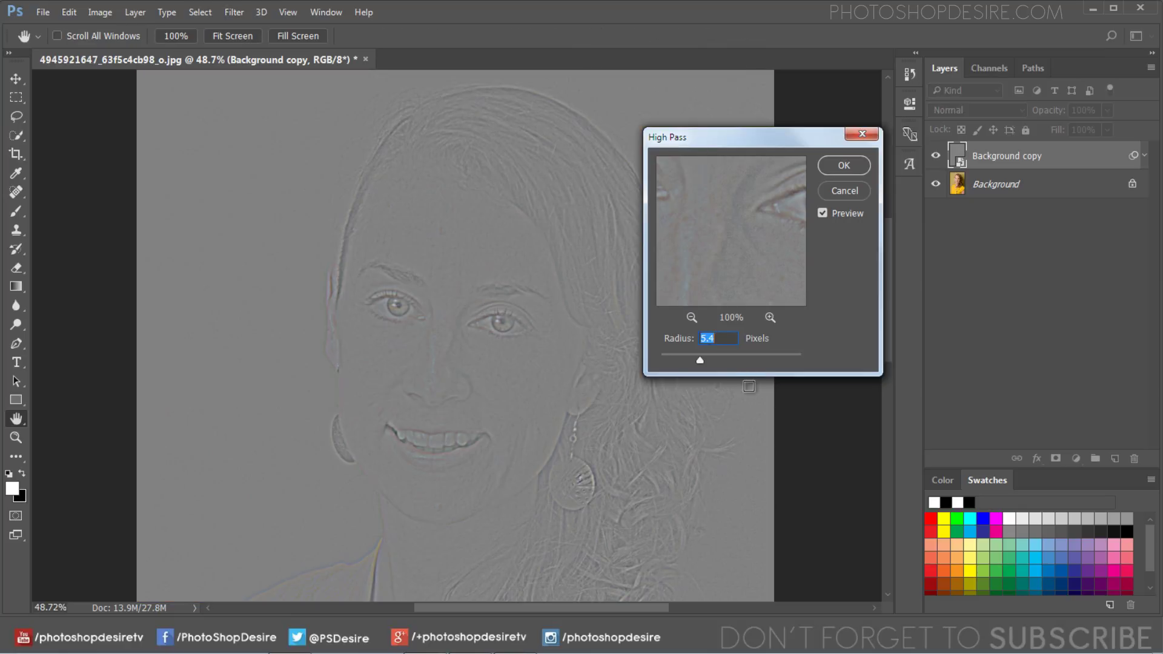
drag(723, 139, 774, 157)
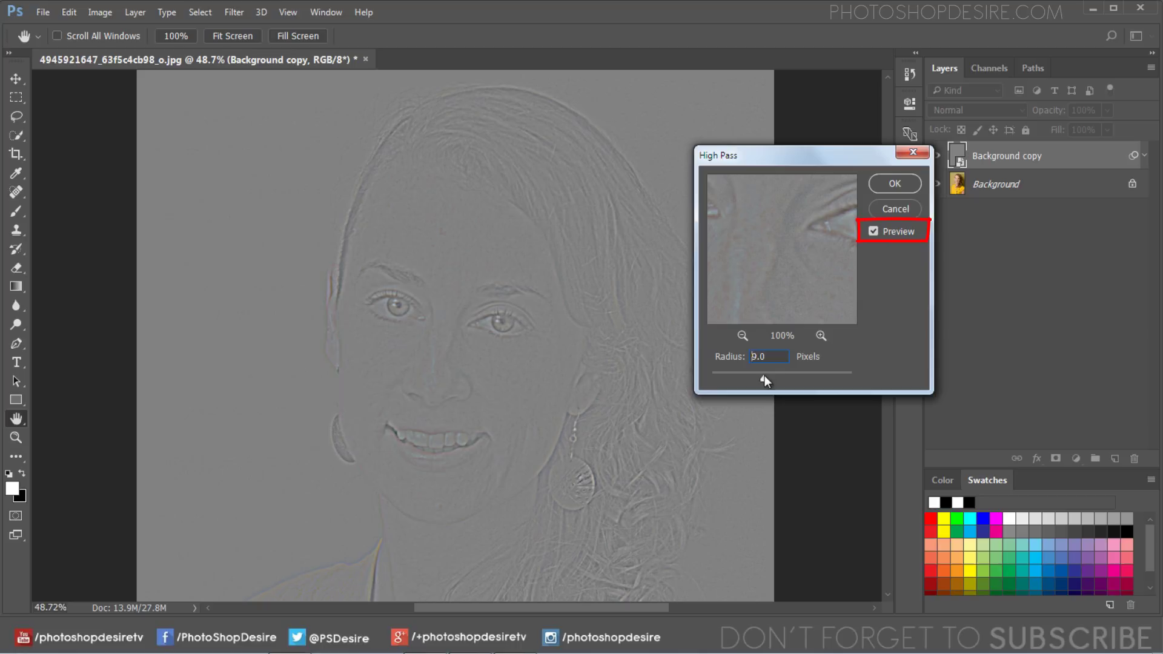
drag(765, 380, 780, 376)
click(743, 335)
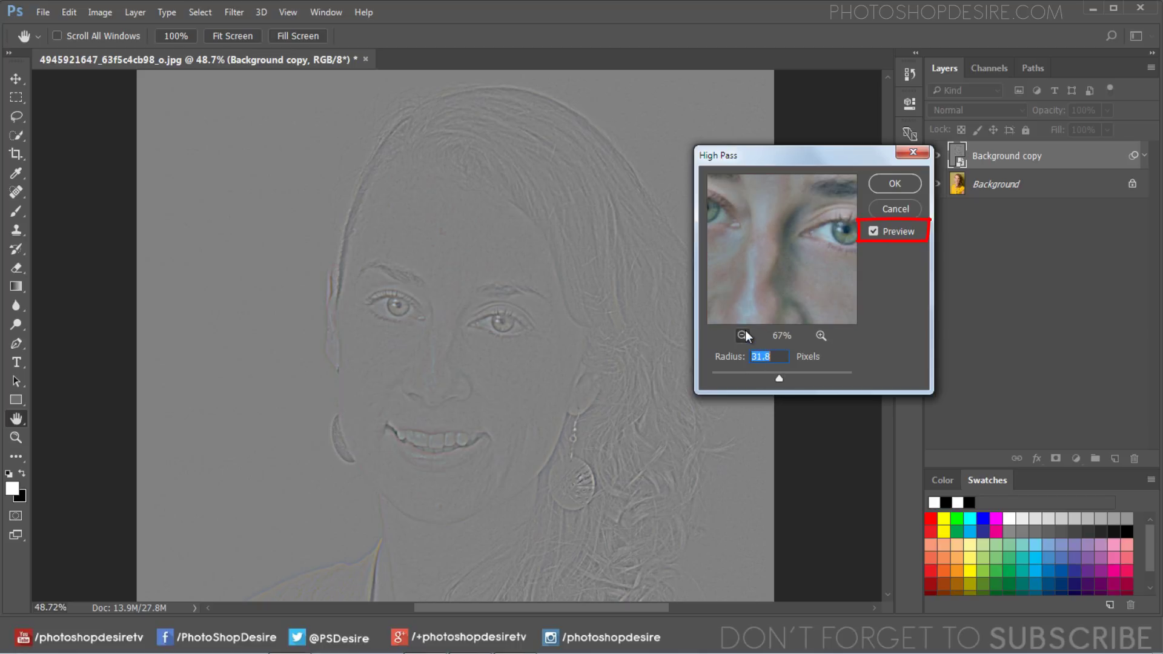
click(743, 335)
click(743, 335)
click(743, 335)
click(743, 334)
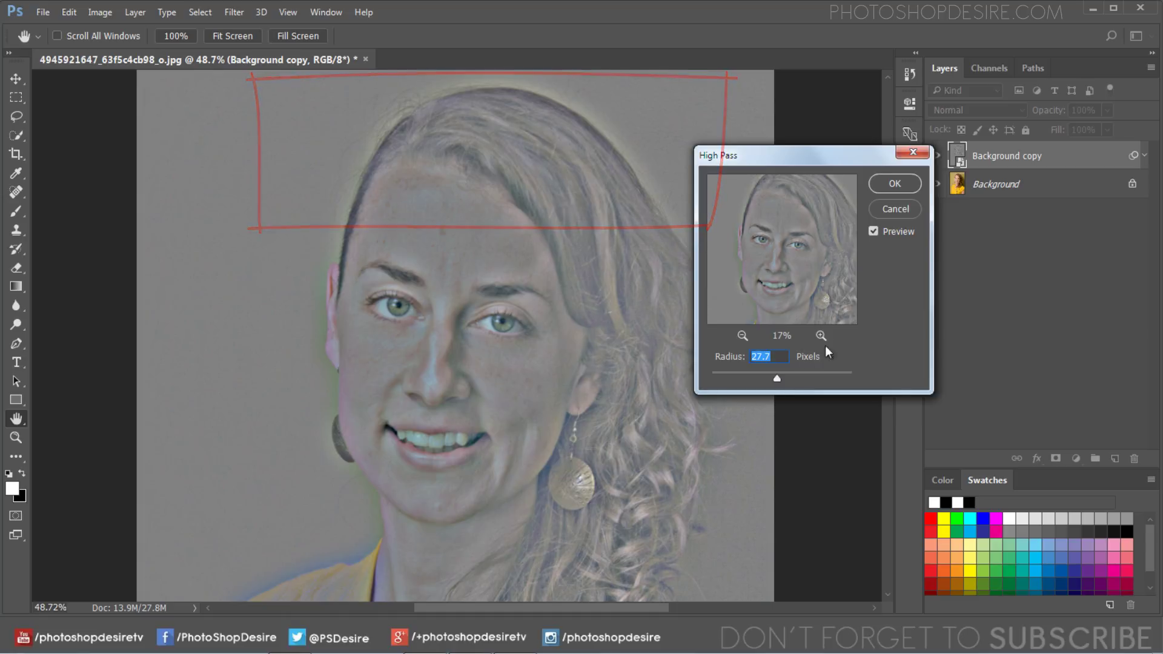
click(880, 184)
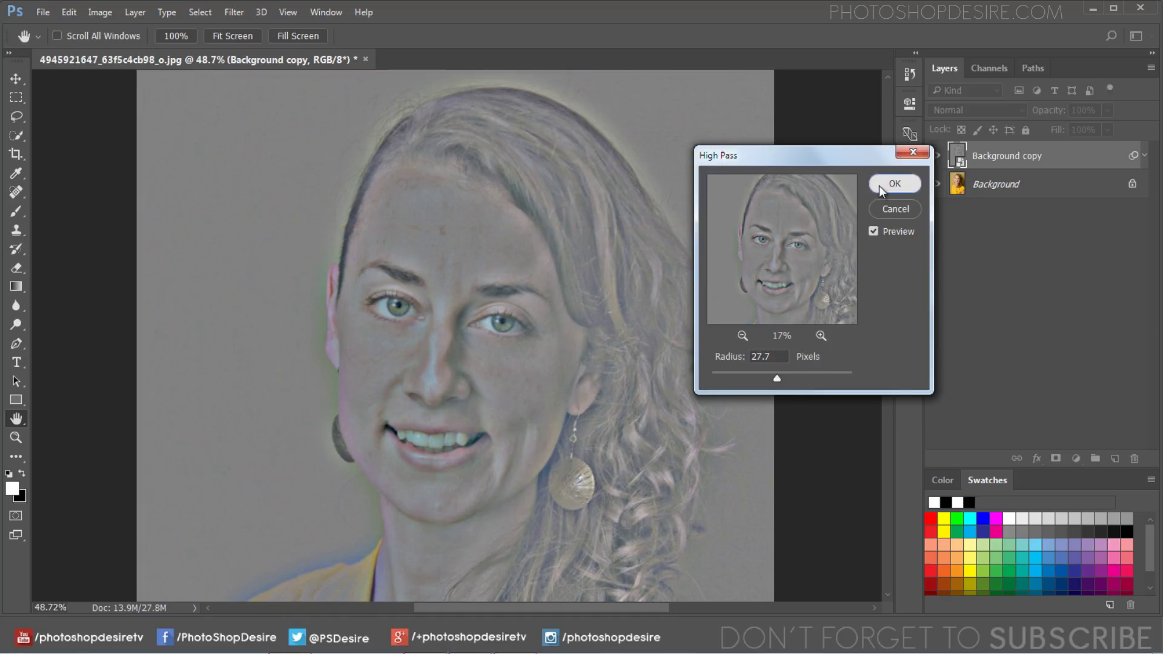
- Stamp all visible layers into a new merged Layer 1 with Ctrl+Shift+Alt+E
click(936, 155)
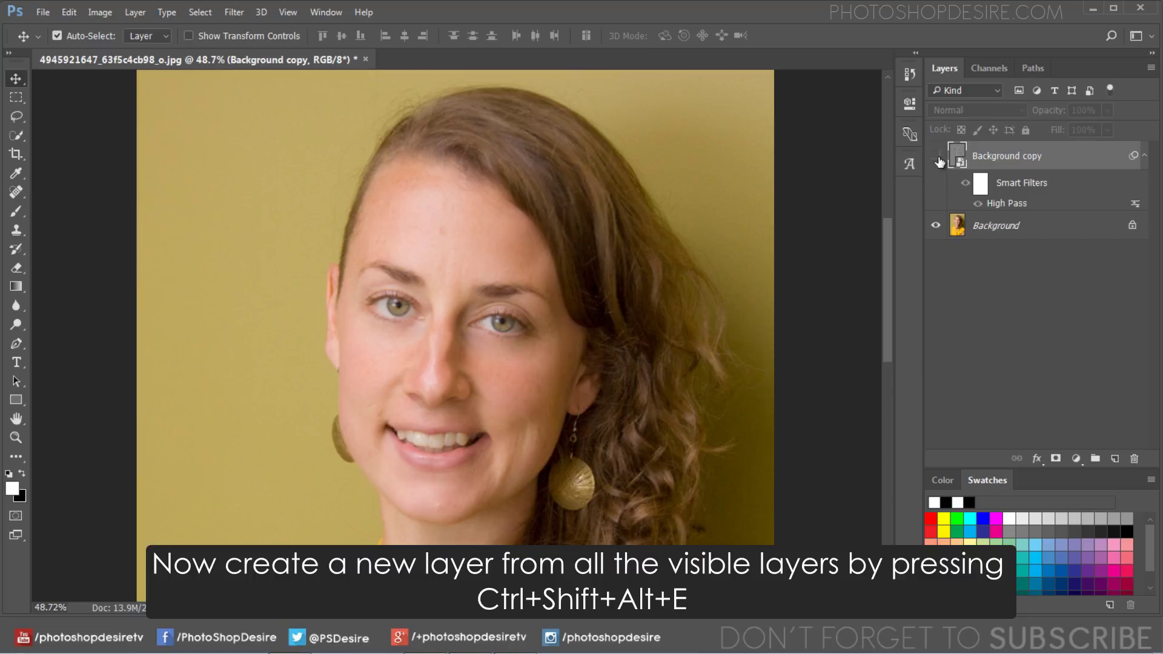
click(935, 156)
key(ctrl)
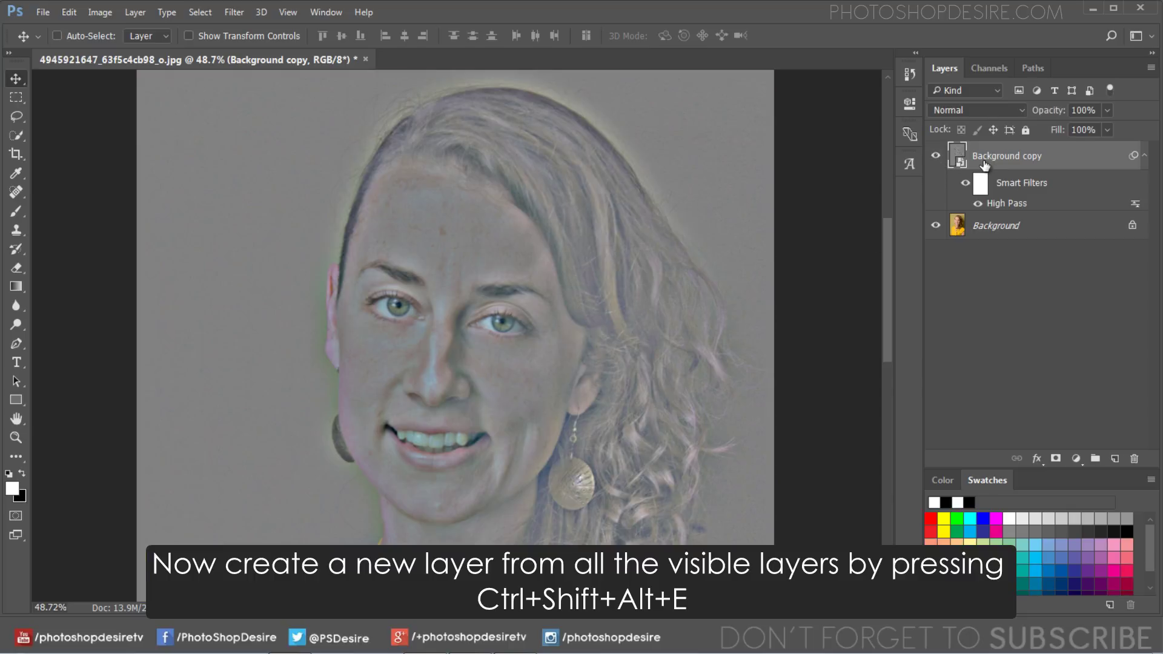
key(ctrl+shift+alt+e)
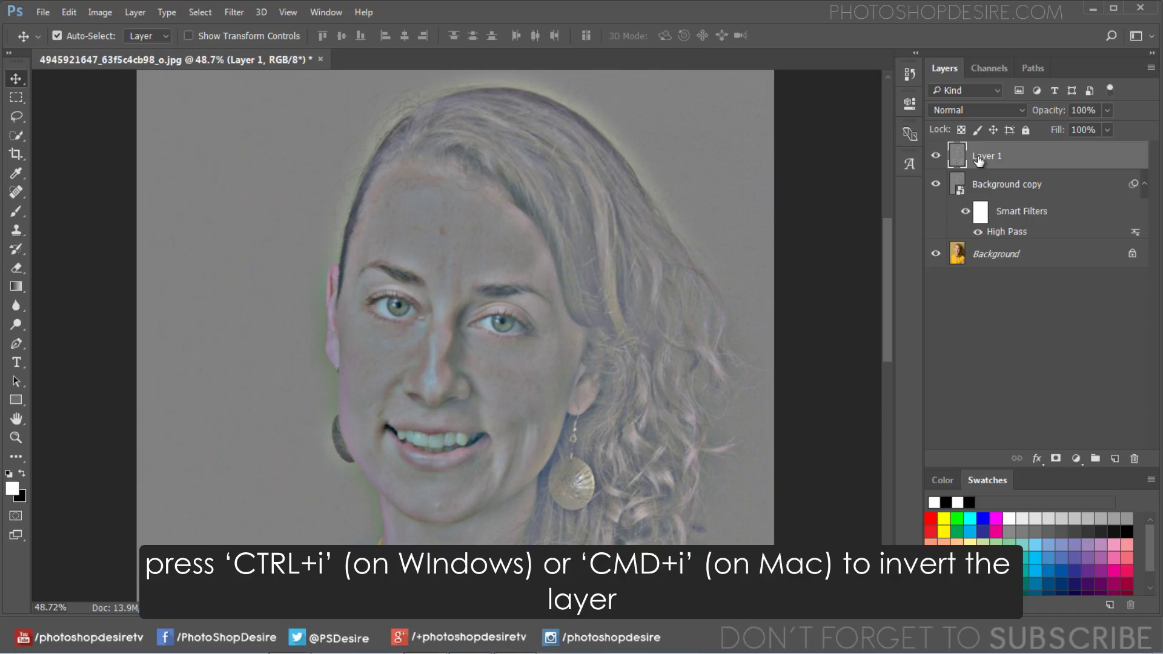
- Invert Layer 1 and set its blend mode to Overlay
click(104, 16)
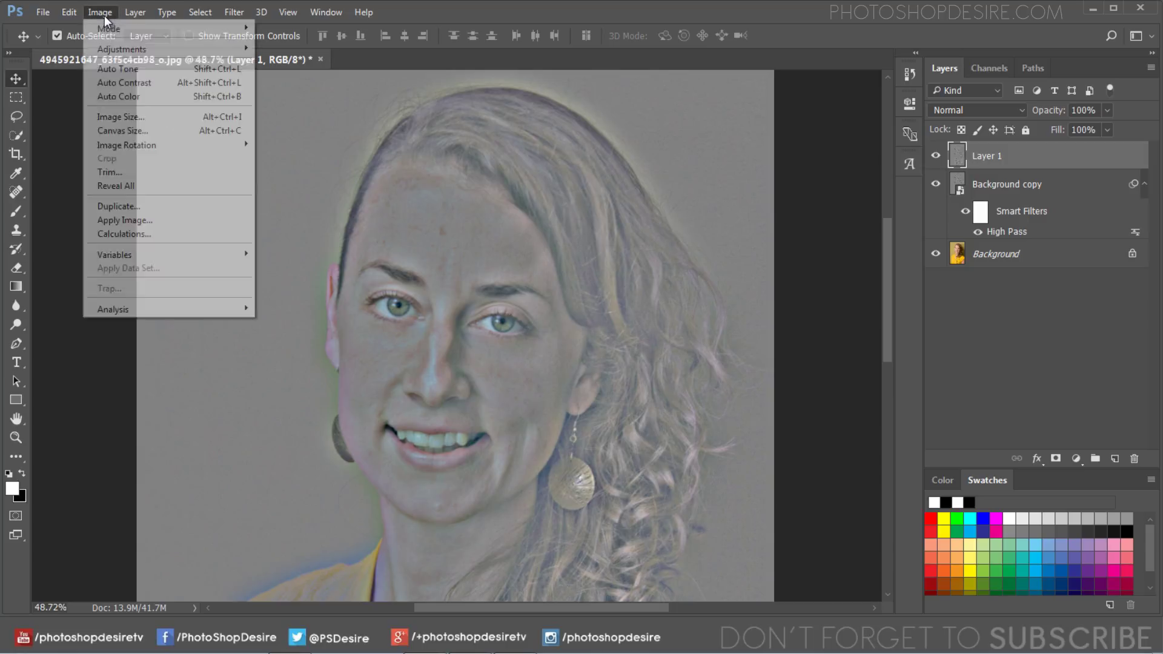
mouse_move(170, 51)
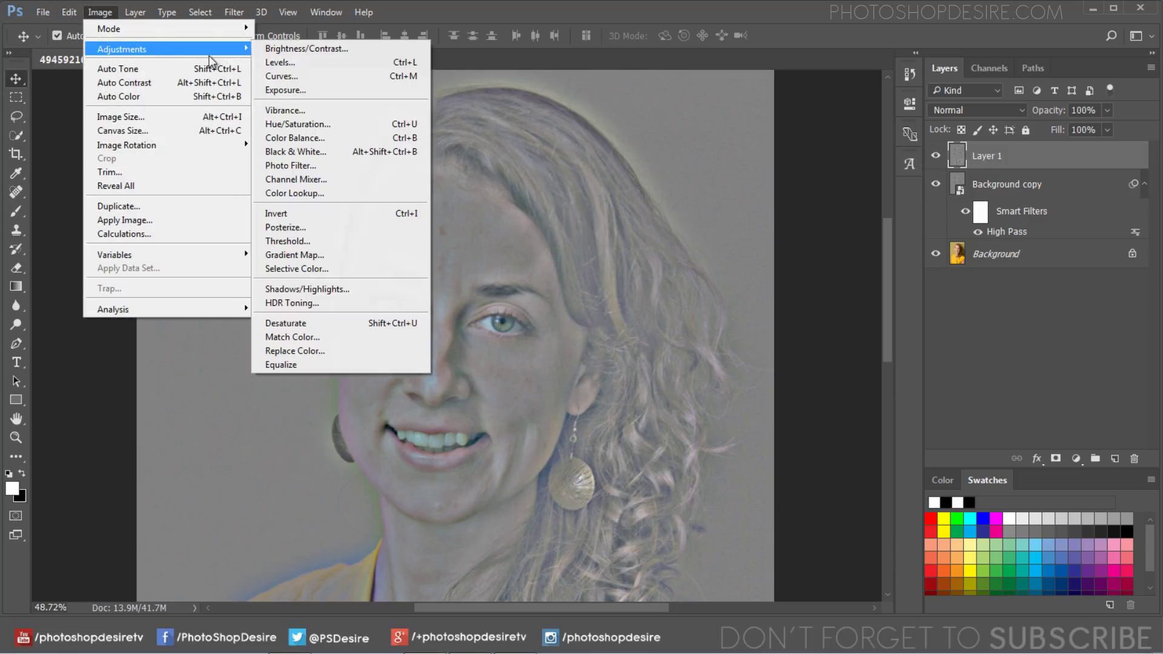
click(340, 213)
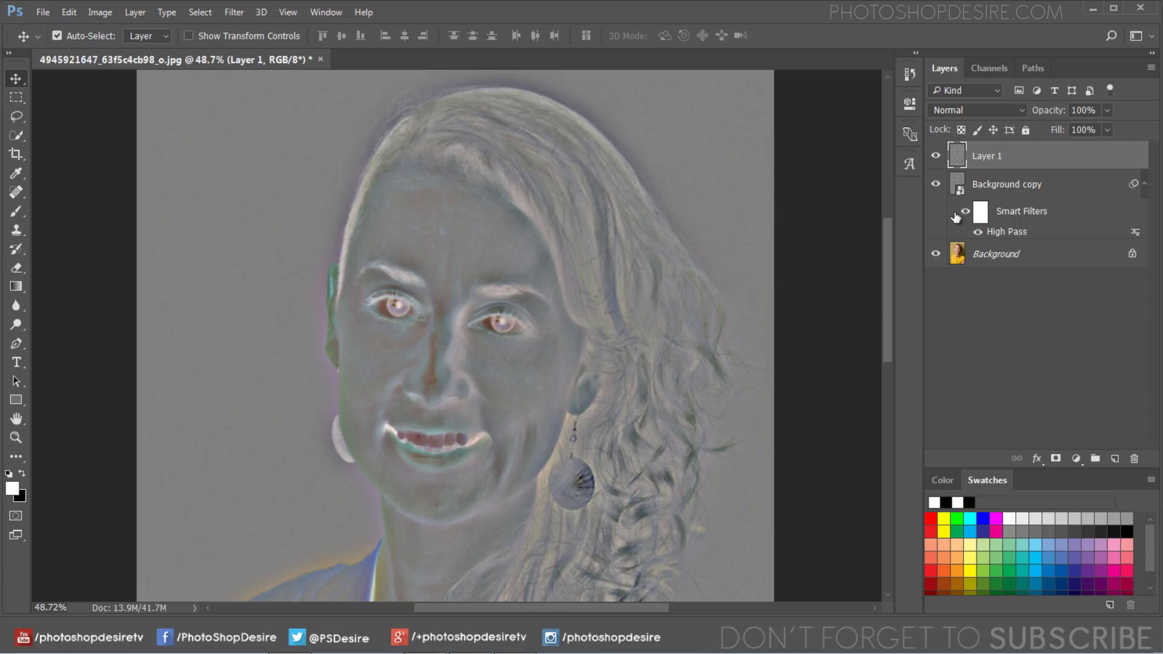
click(955, 111)
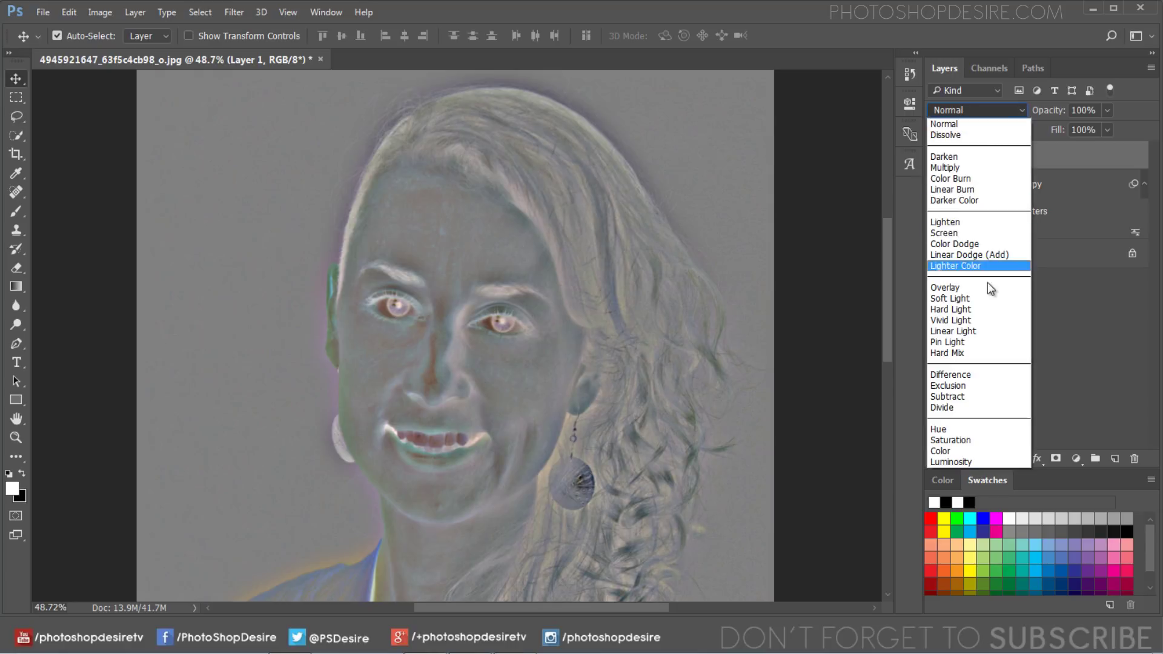
click(989, 287)
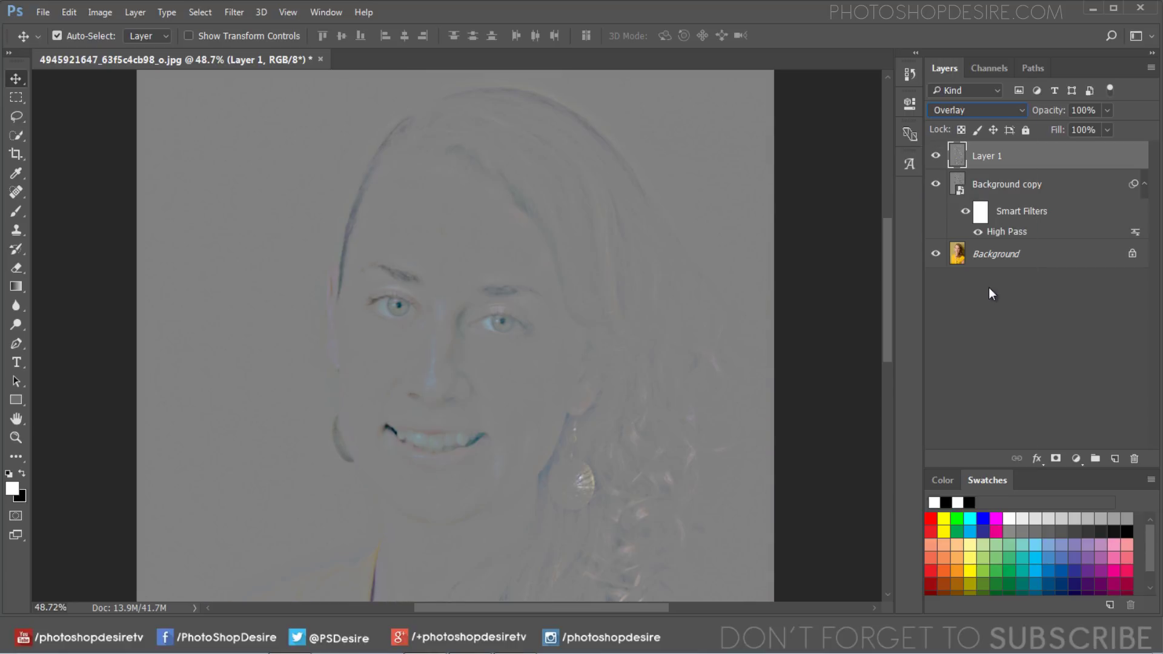
- Add a black layer mask to Layer 1 and set up a Normal-mode brush at 77 px
alt+click(1056, 459)
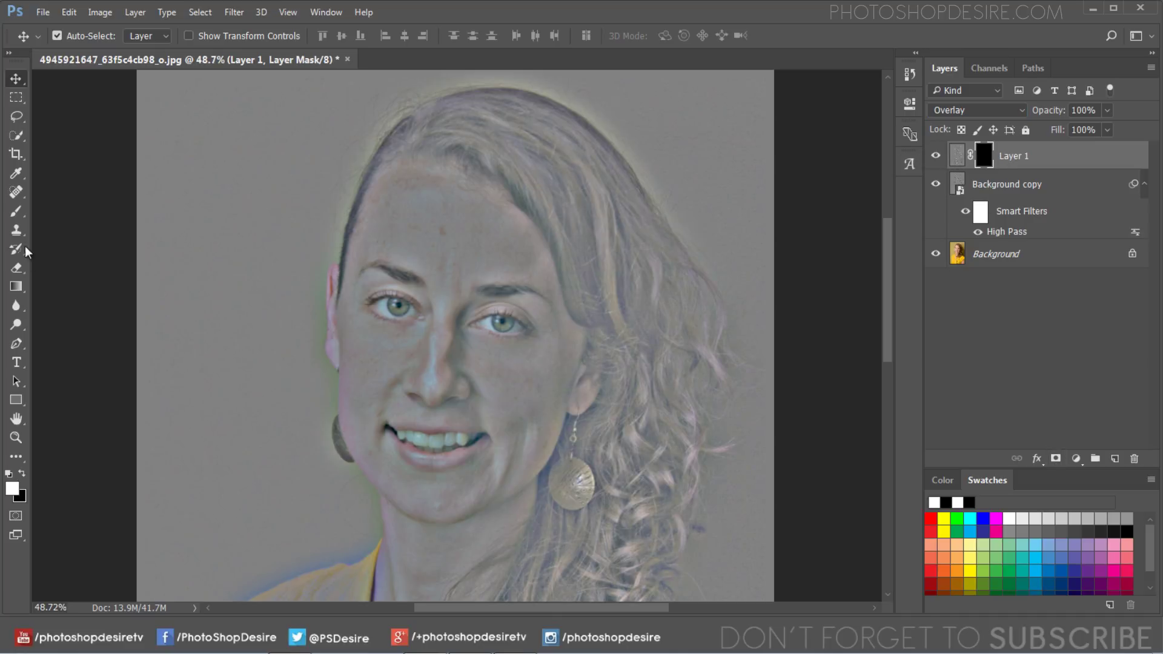
click(20, 214)
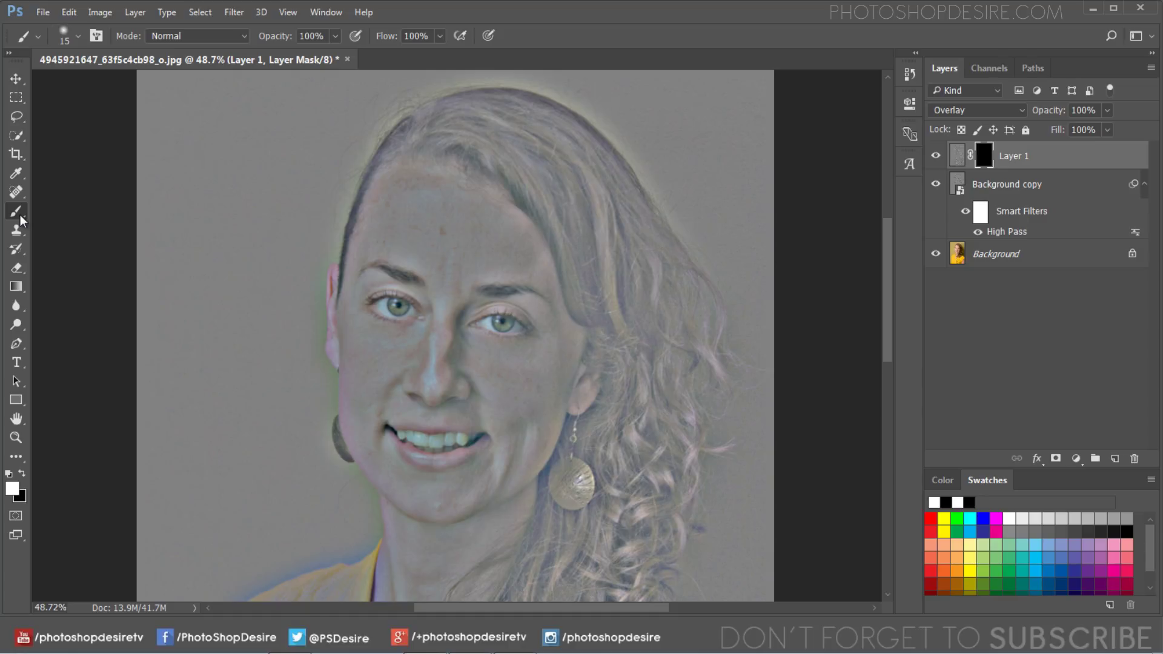
click(237, 36)
click(234, 42)
click(78, 38)
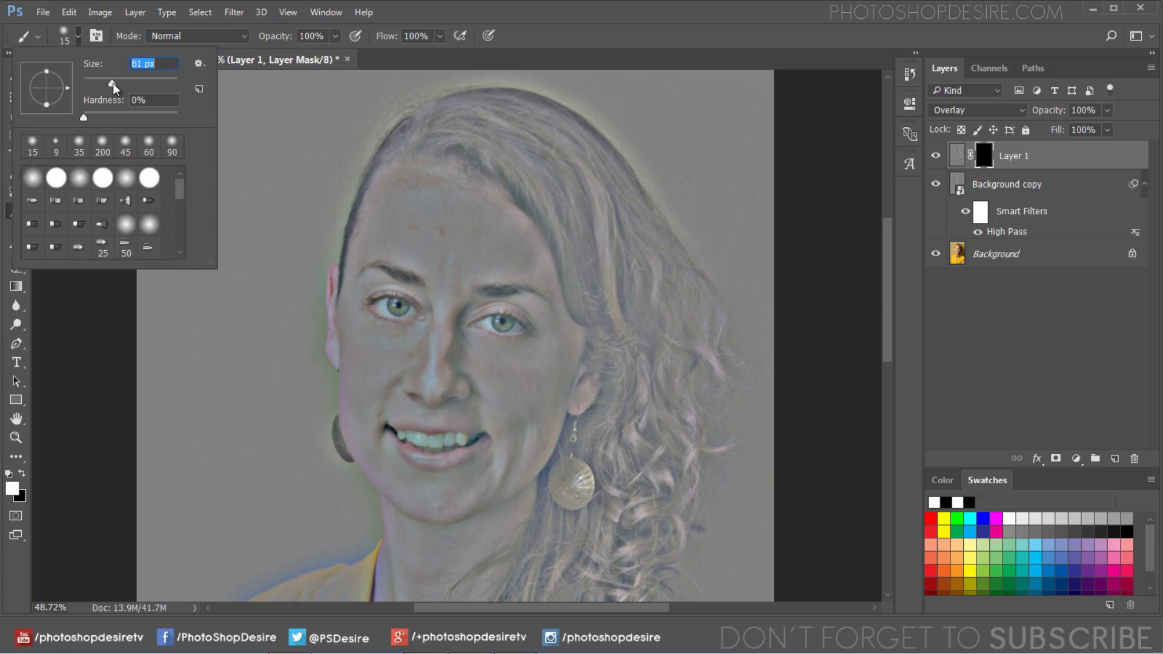
drag(113, 82, 118, 81)
key(Return)
- Paint white on the mask over the forehead, right cheek, jaw, chin and left cheek
scroll(435, 232, up, 5)
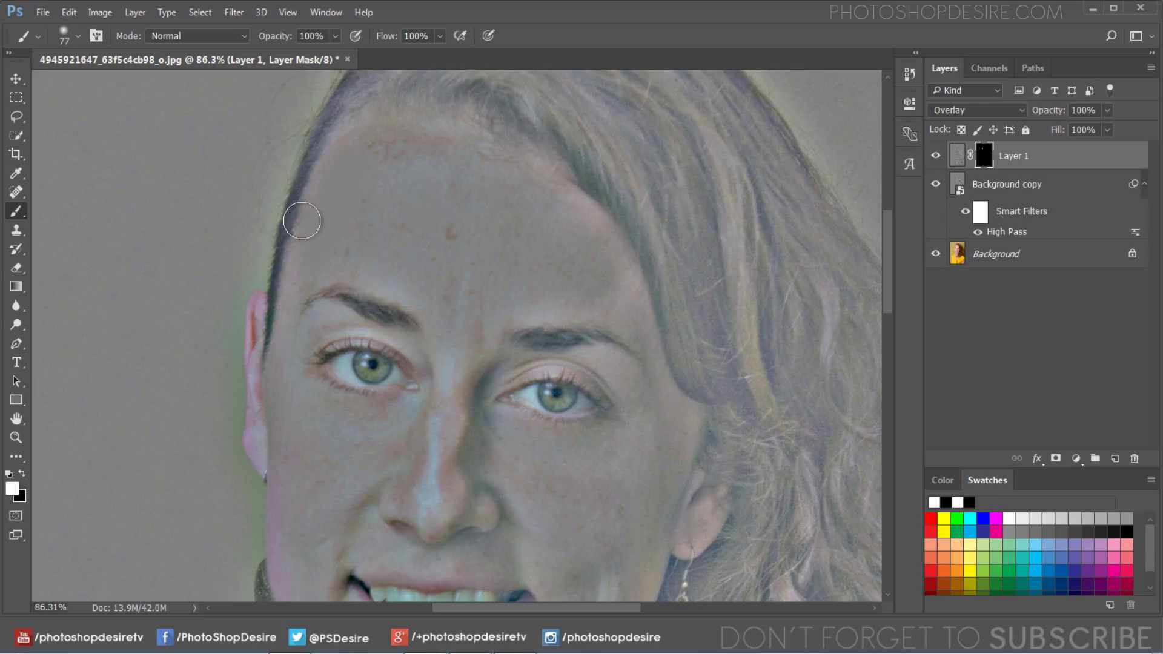
mouse_move(302, 221)
mouse_down()
mouse_move(333, 206)
mouse_move(358, 138)
mouse_move(434, 150)
mouse_move(571, 218)
mouse_move(620, 288)
mouse_move(481, 318)
mouse_move(343, 261)
mouse_move(419, 180)
mouse_up()
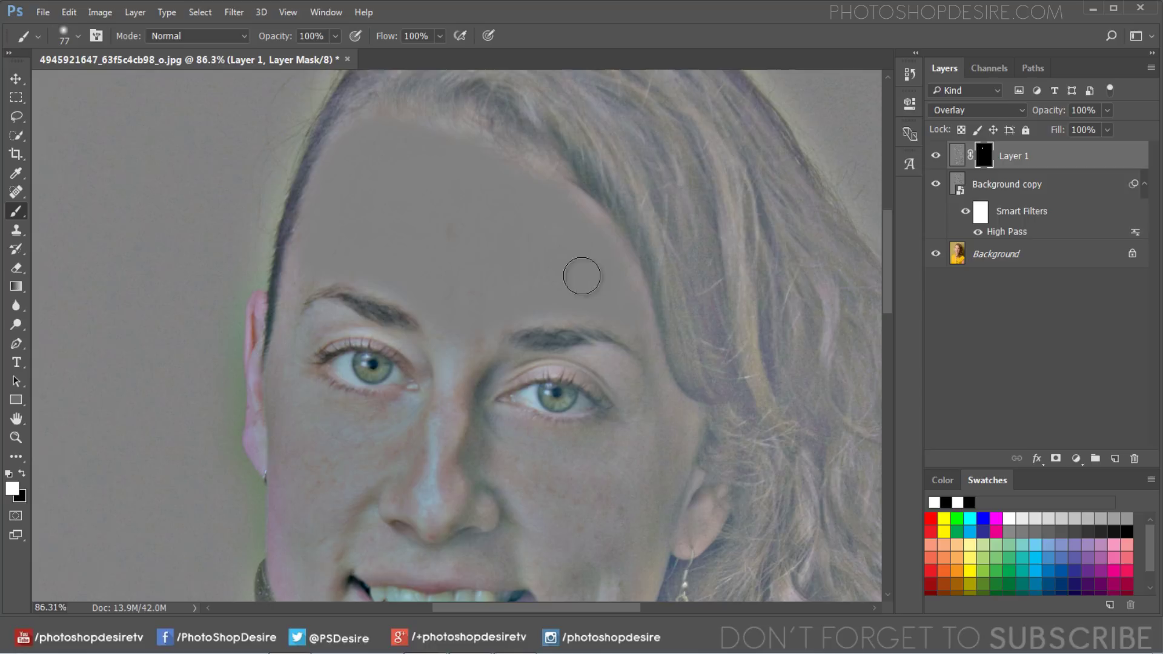
scroll(483, 220, down, 7)
scroll(422, 281, up, 8)
mouse_move(421, 282)
mouse_down()
mouse_move(520, 292)
mouse_move(600, 269)
mouse_move(621, 293)
mouse_move(566, 483)
mouse_move(580, 465)
mouse_move(434, 568)
mouse_up()
scroll(424, 557, down, 5)
scroll(403, 532, up, 4)
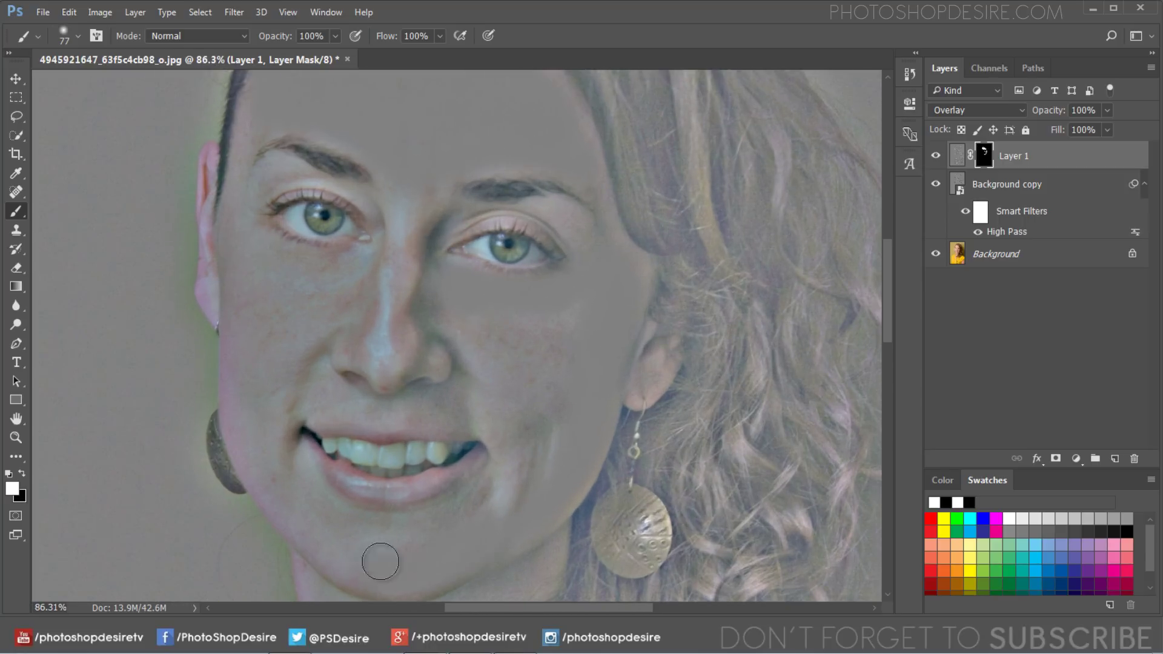
mouse_move(243, 291)
mouse_down()
mouse_move(233, 230)
mouse_move(248, 252)
mouse_move(277, 260)
mouse_move(353, 263)
mouse_move(295, 368)
mouse_move(274, 269)
mouse_move(278, 427)
mouse_move(261, 460)
mouse_move(310, 510)
mouse_move(386, 540)
mouse_move(429, 531)
mouse_move(551, 443)
mouse_move(499, 512)
mouse_move(510, 329)
mouse_move(555, 320)
mouse_move(419, 402)
mouse_move(486, 421)
mouse_move(347, 407)
mouse_move(310, 375)
mouse_move(328, 408)
mouse_move(242, 323)
mouse_move(358, 290)
mouse_move(403, 205)
mouse_move(390, 265)
mouse_move(345, 348)
mouse_move(390, 372)
mouse_move(401, 298)
mouse_move(443, 355)
mouse_move(418, 276)
mouse_move(429, 255)
mouse_move(376, 267)
mouse_up()
- Shrink the brush to 40 px and paint the skin around the right upper eyelid
scroll(526, 257, up, 2)
key(bracketleft)
key(bracketleft)
key(bracketleft)
key(bracketleft)
key(bracketleft)
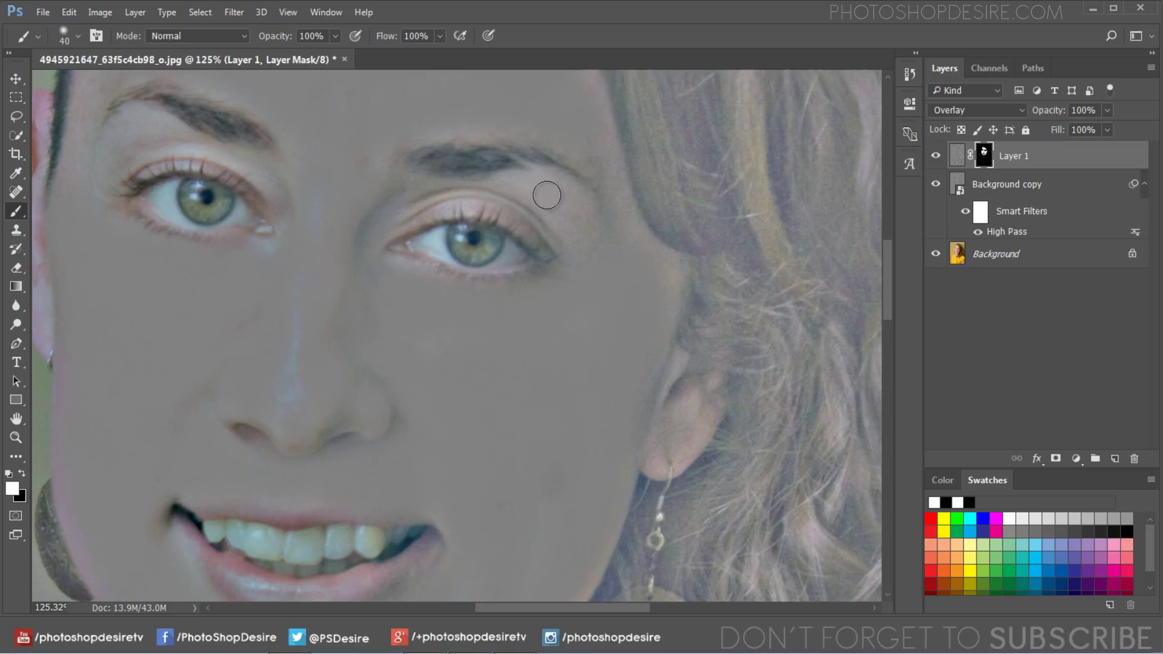
mouse_move(533, 218)
mouse_down()
mouse_move(388, 225)
mouse_move(470, 196)
mouse_move(566, 215)
mouse_up()
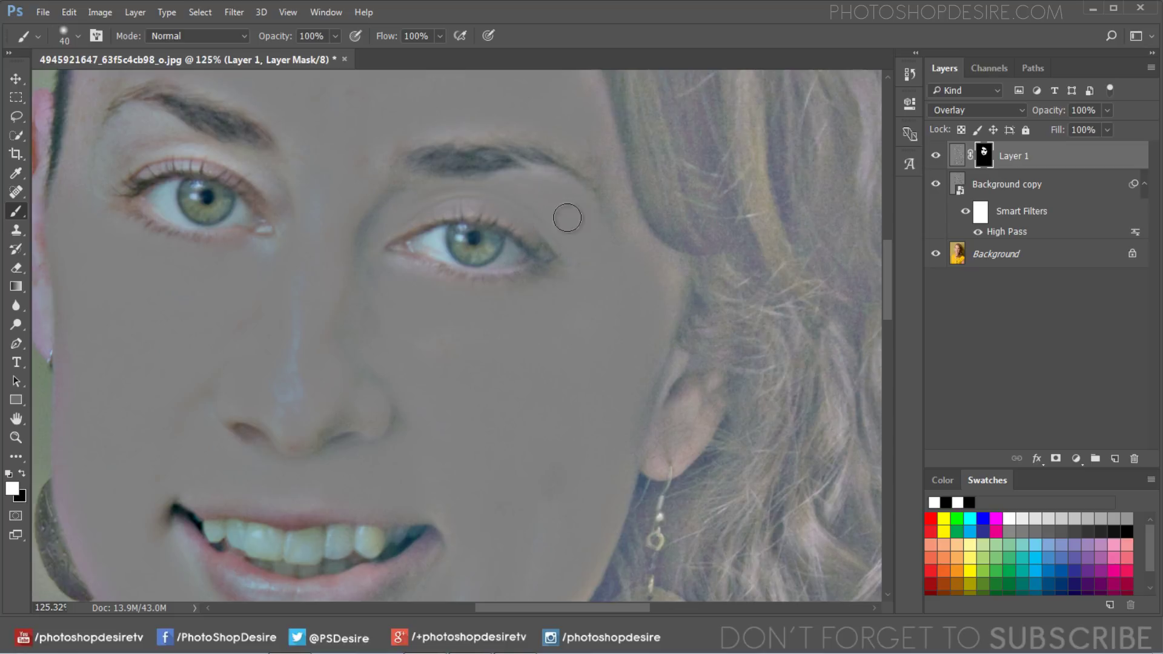
scroll(656, 327, down, 2)
scroll(121, 212, up, 2)
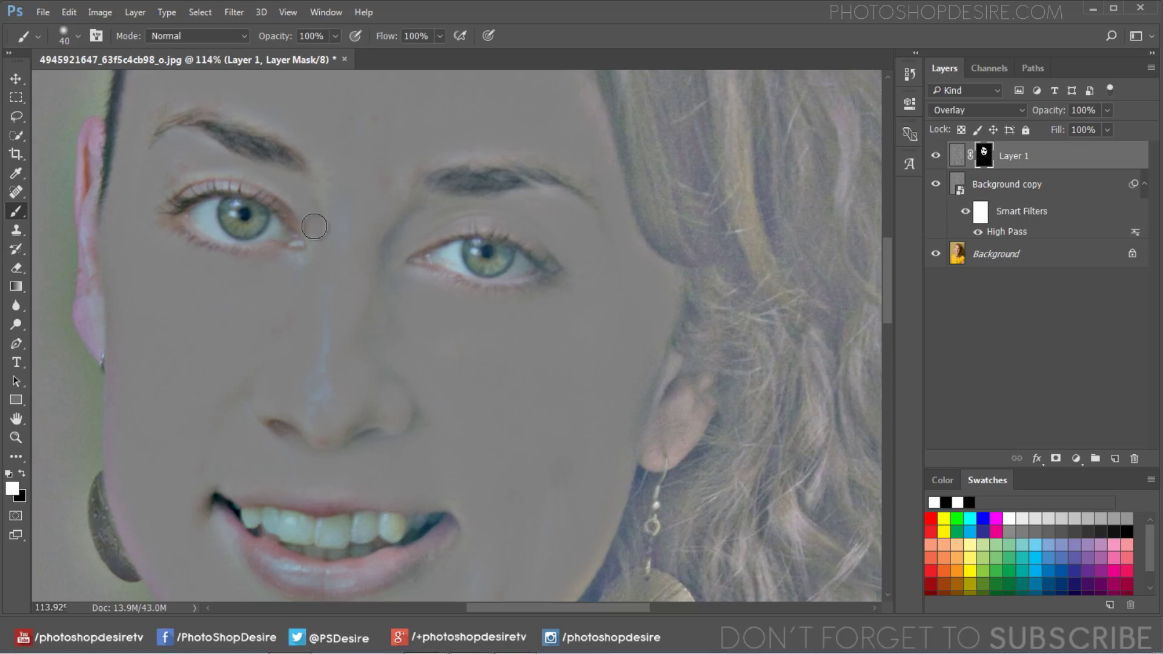
- Raise the brush size to 60 with the ] key
scroll(151, 194, down, 2)
scroll(200, 205, down, 4)
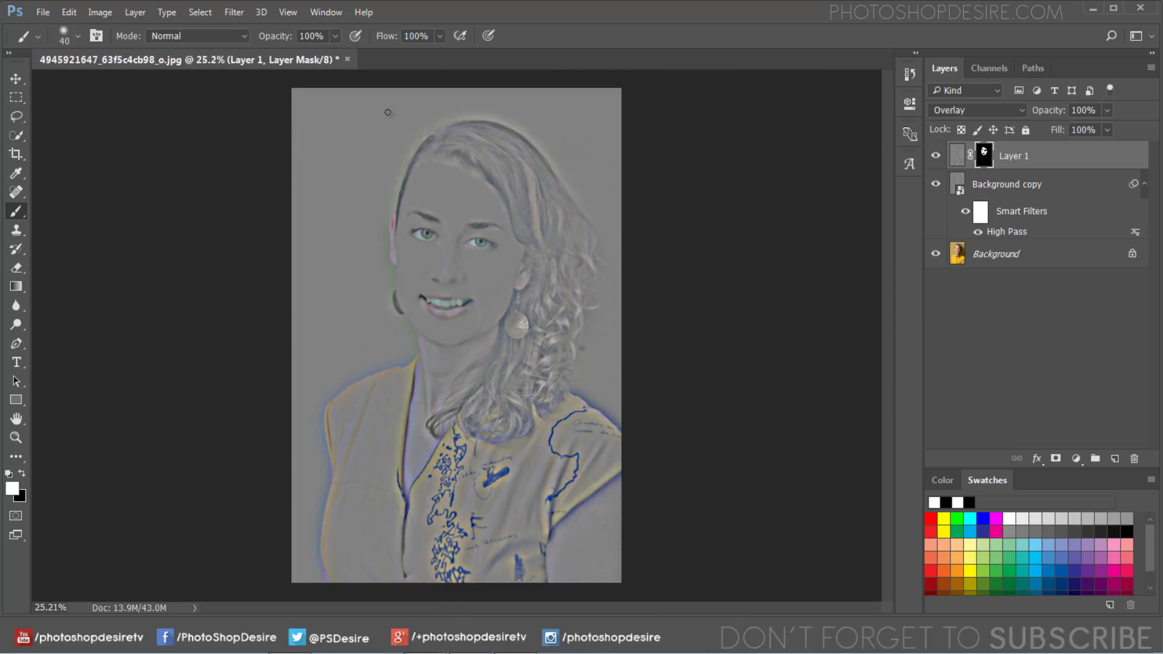
scroll(470, 291, up, 5)
scroll(621, 358, down, 2)
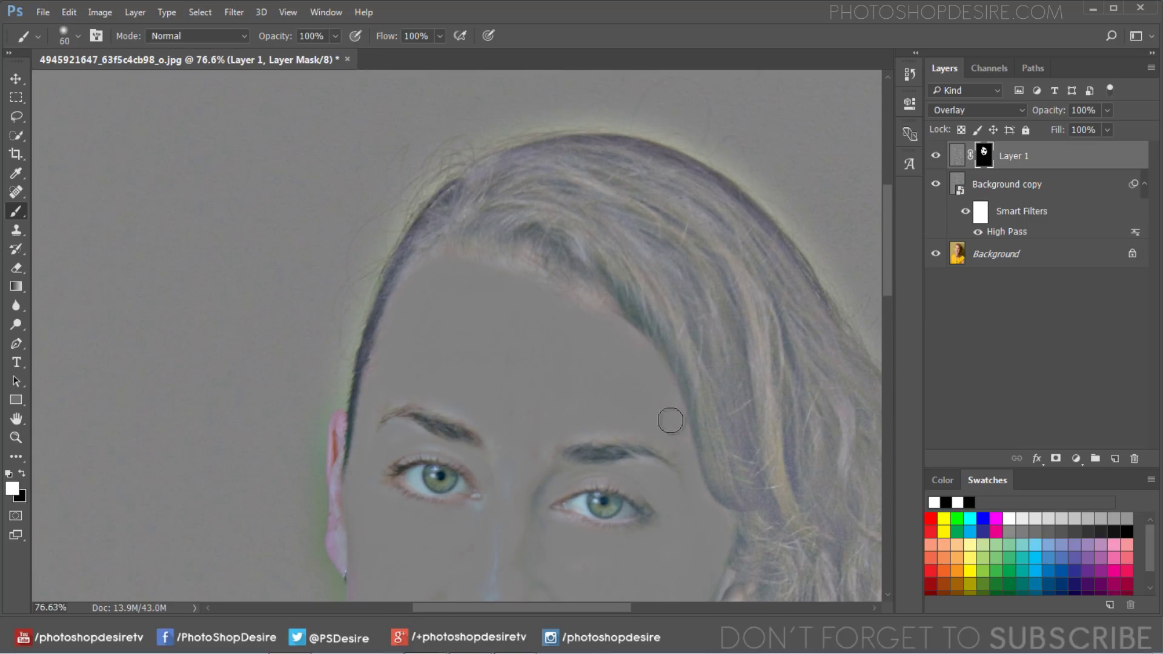
key(bracketright)
key(bracketright)
scroll(450, 290, down, 5)
scroll(575, 182, up, 5)
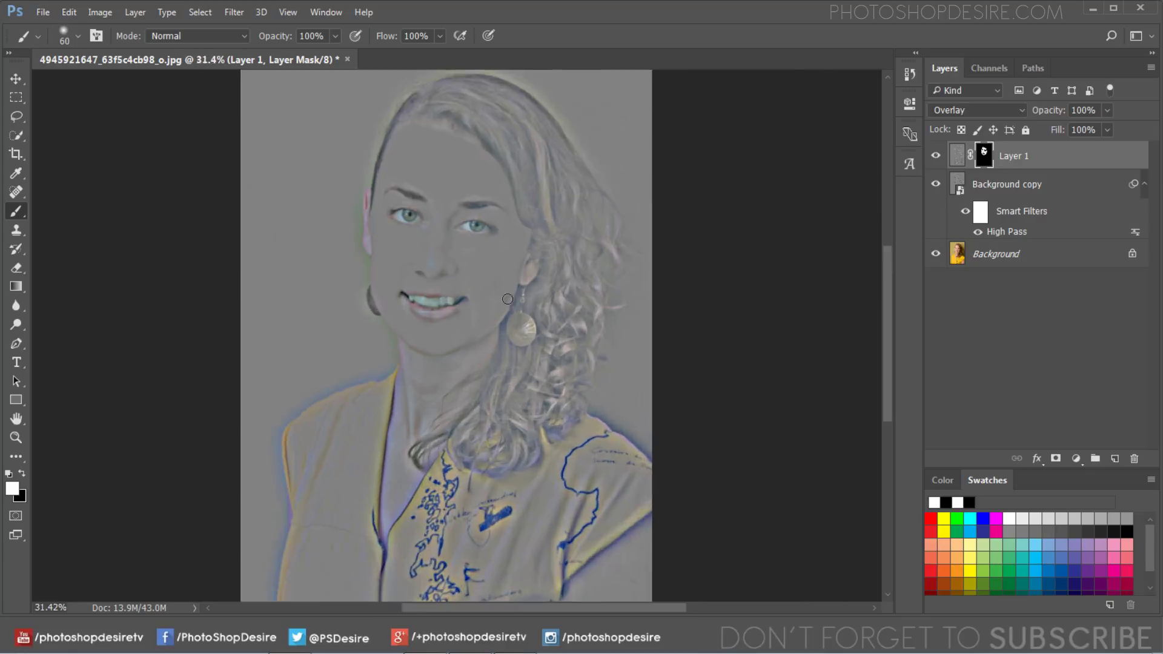
scroll(284, 194, down, 4)
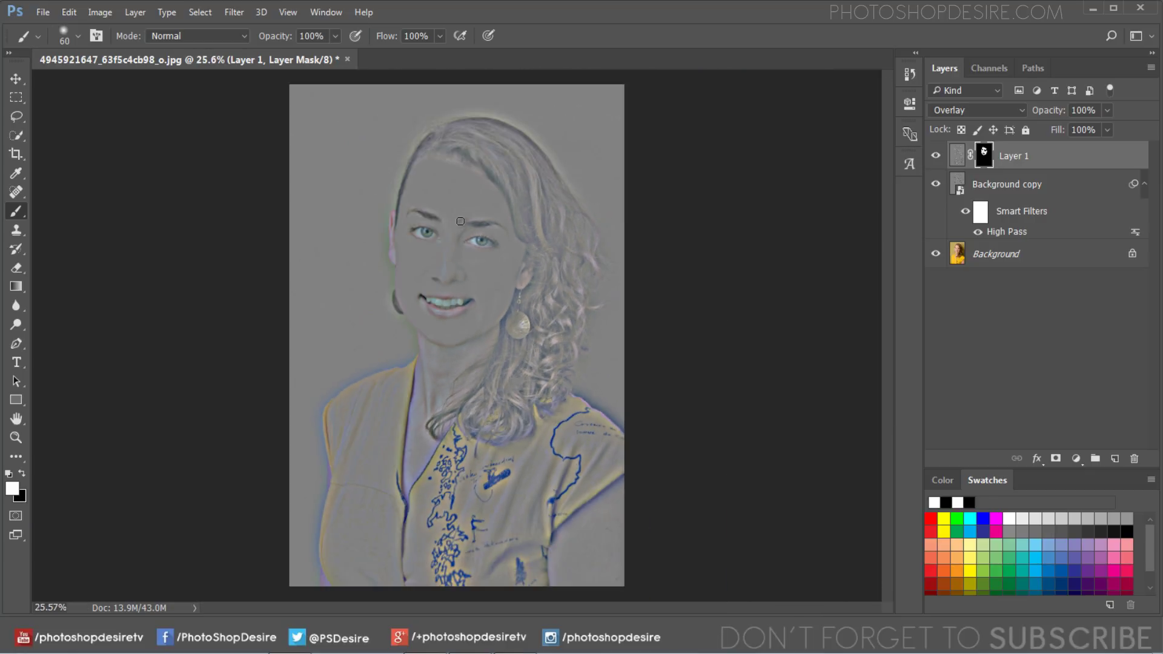
scroll(490, 146, up, 2)
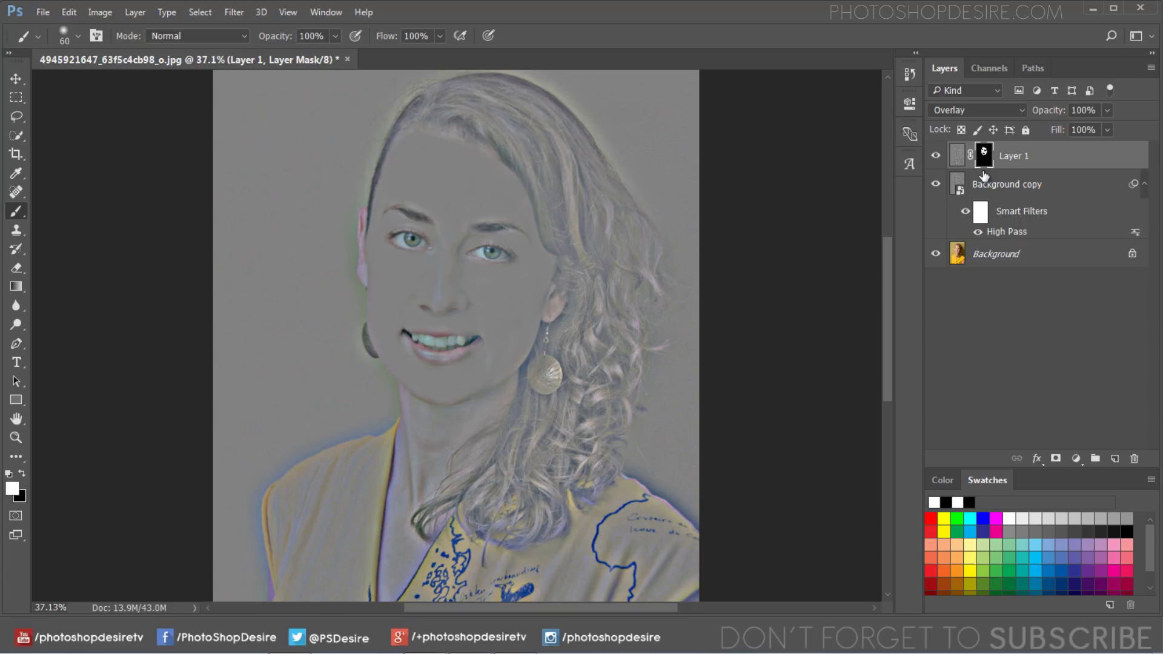
- Hide the Background copy layer and toggle Layer 1 off and on to compare the skin softening
click(935, 185)
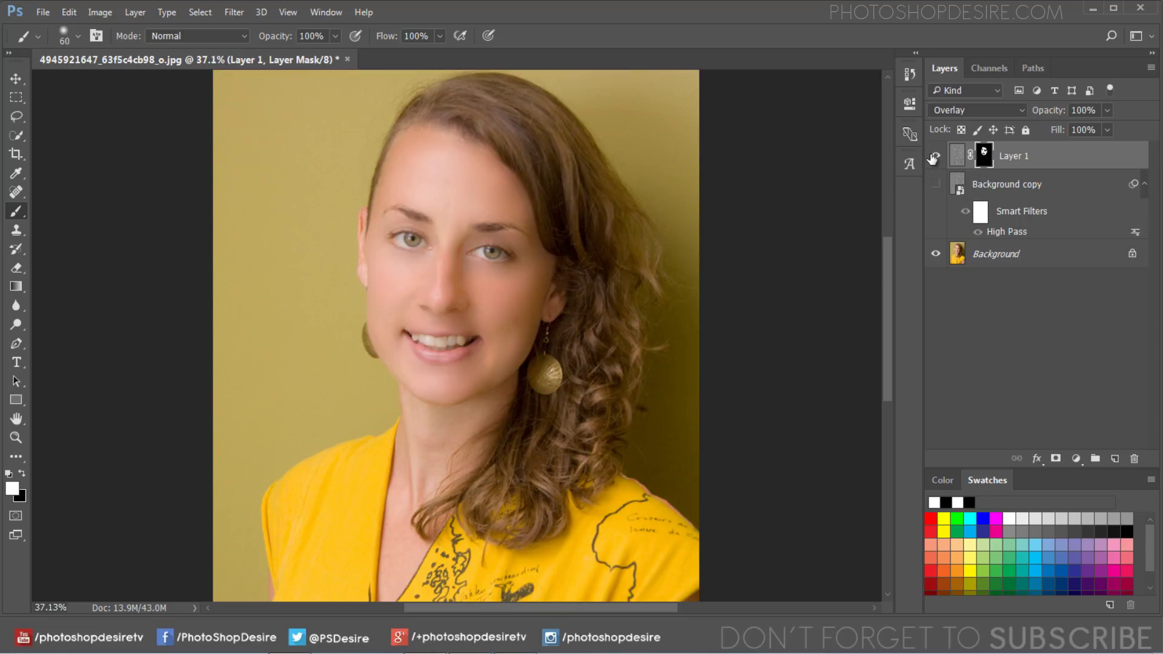
click(936, 155)
click(935, 155)
scroll(473, 246, up, 2)
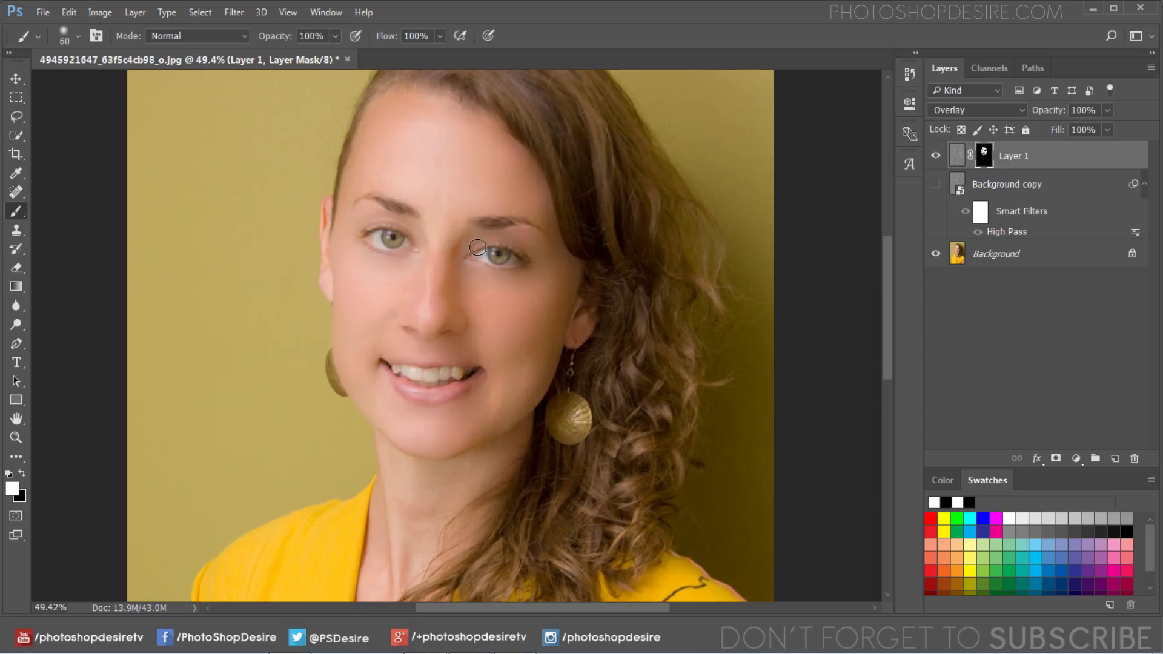
click(936, 156)
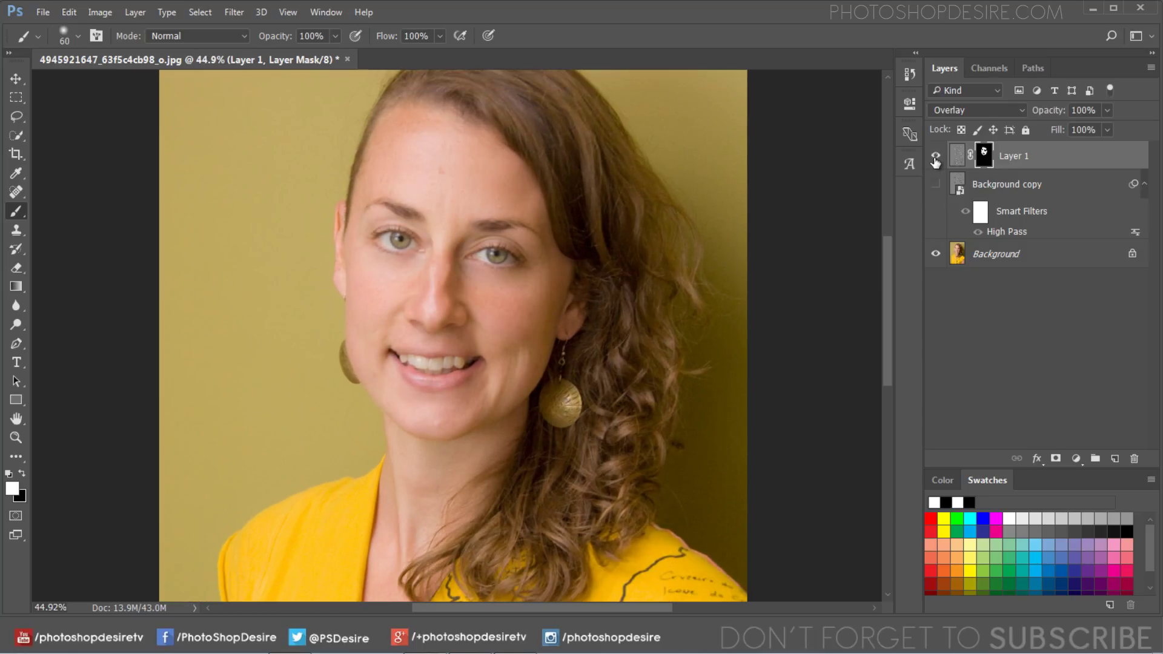
click(936, 158)
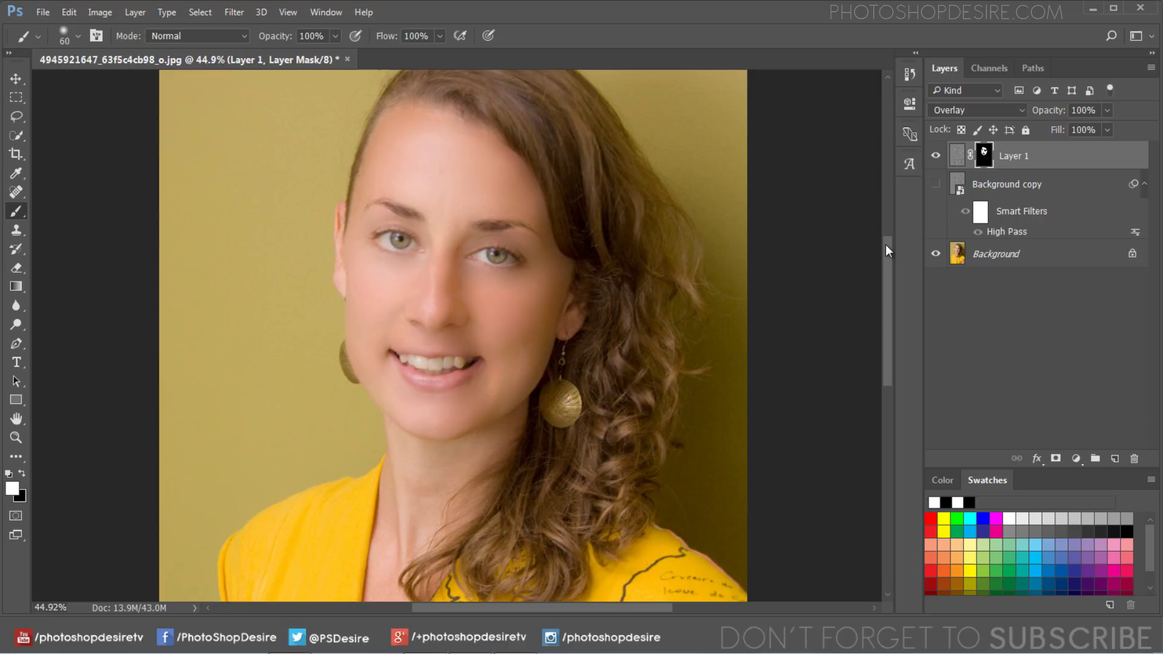
- Show Background copy again and change its High Pass radius to 2.5 pixels
click(936, 186)
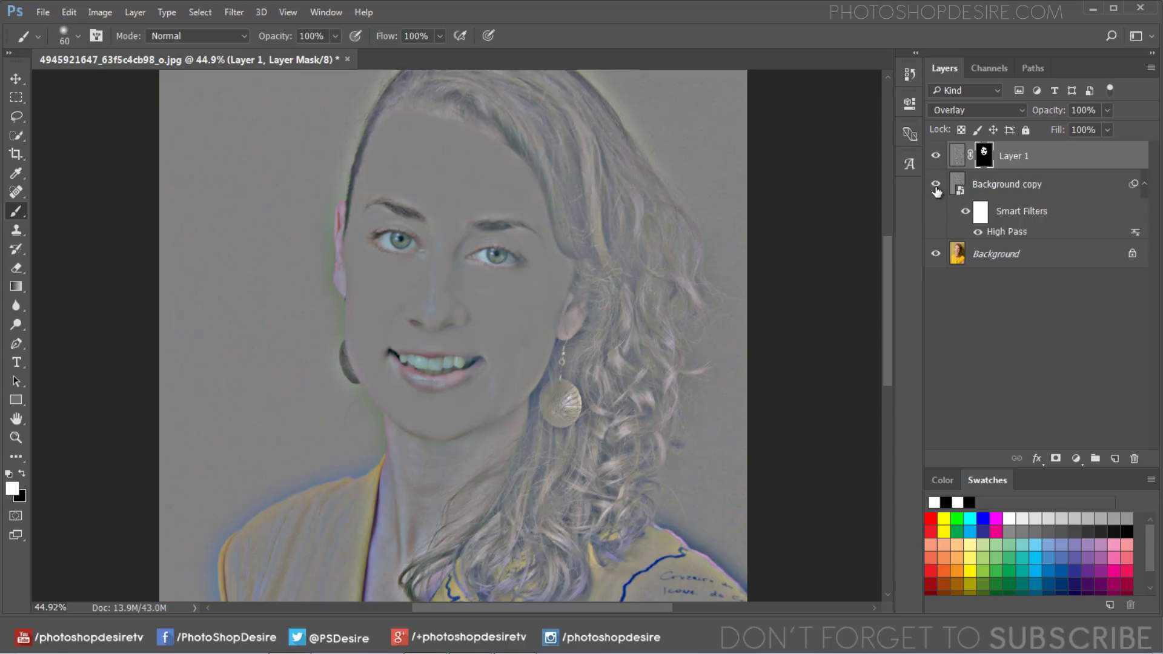
double_click(999, 232)
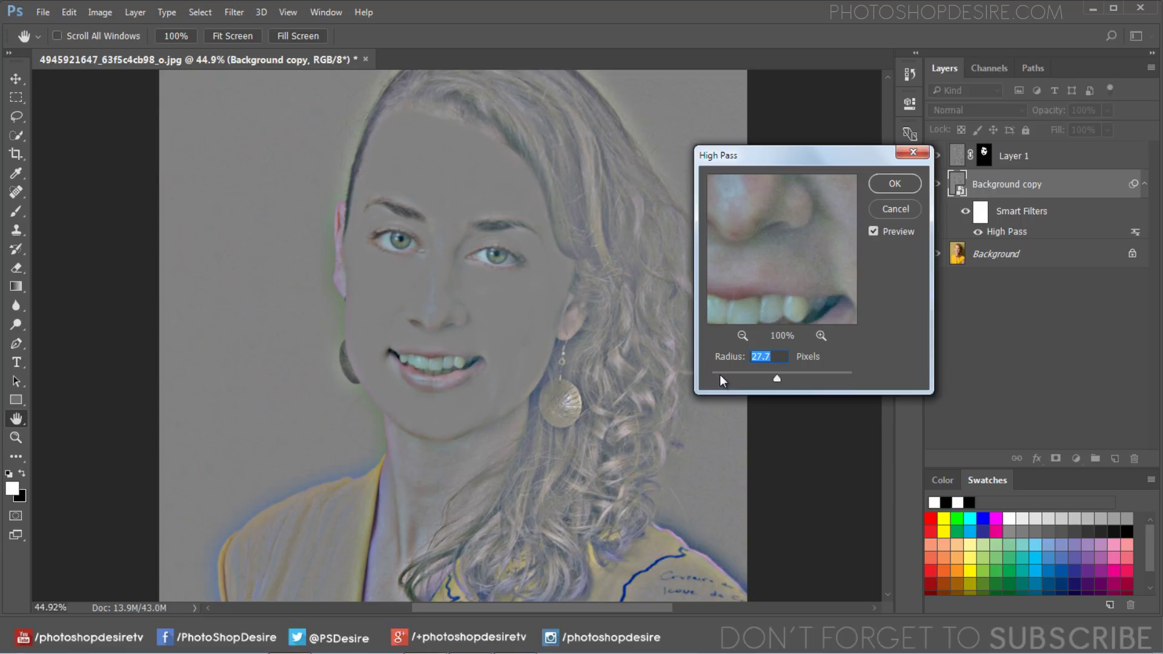
click(719, 376)
drag(719, 374, 722, 374)
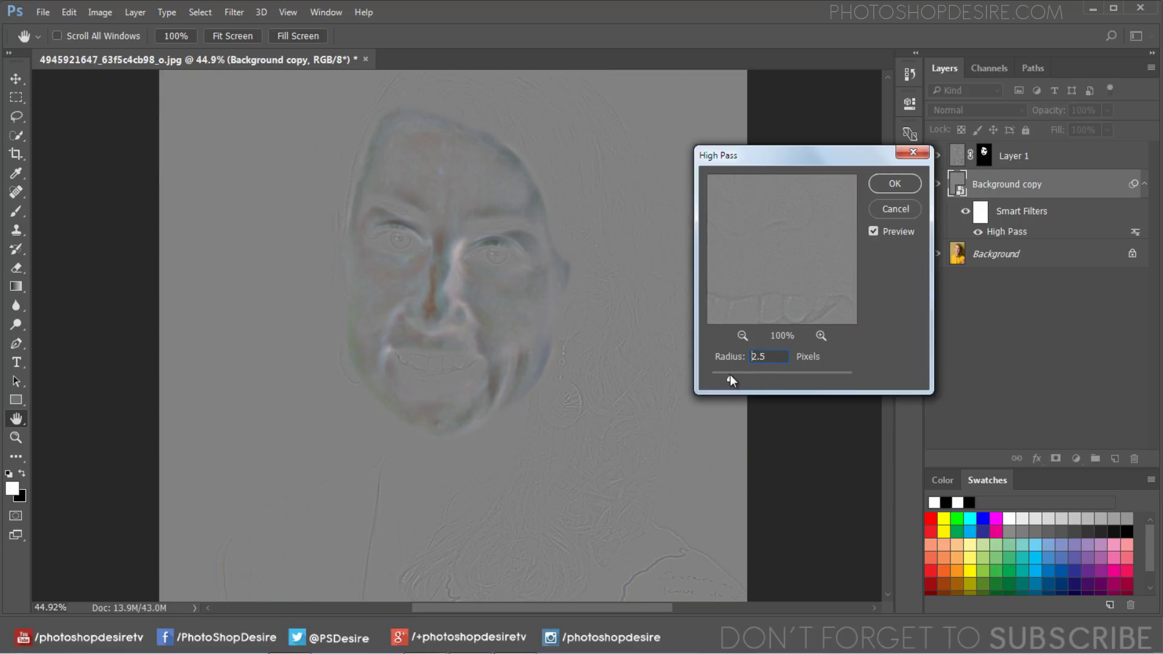
click(880, 185)
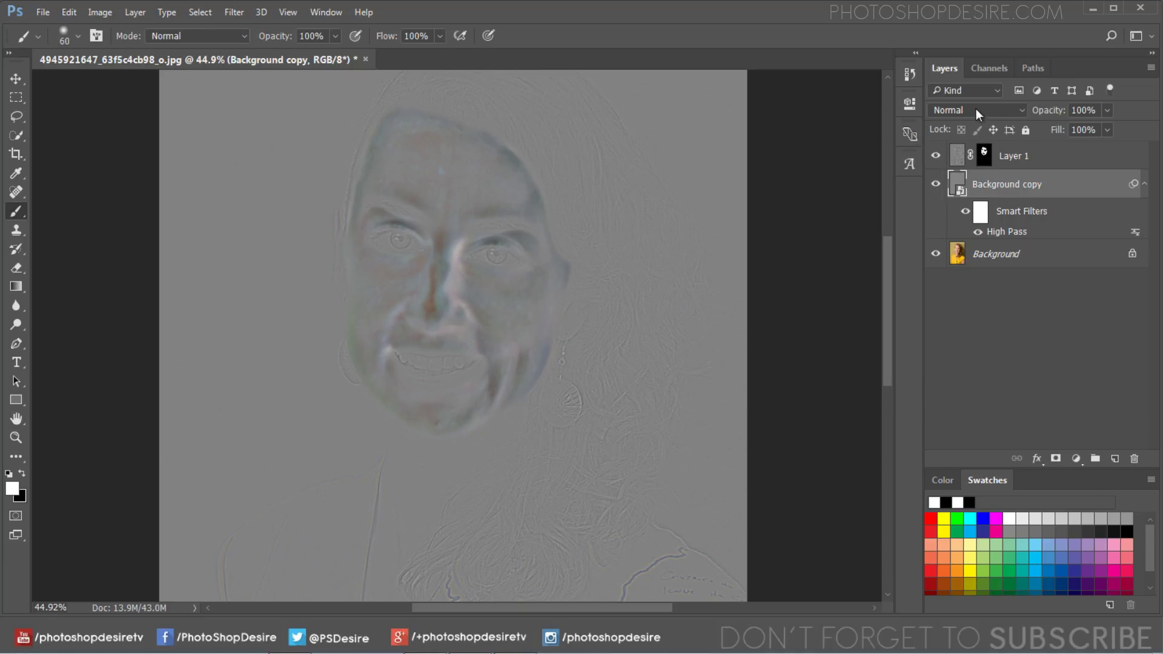
- Blend Background copy in Overlay and toggle its visibility to compare the sharpening
click(976, 108)
click(970, 283)
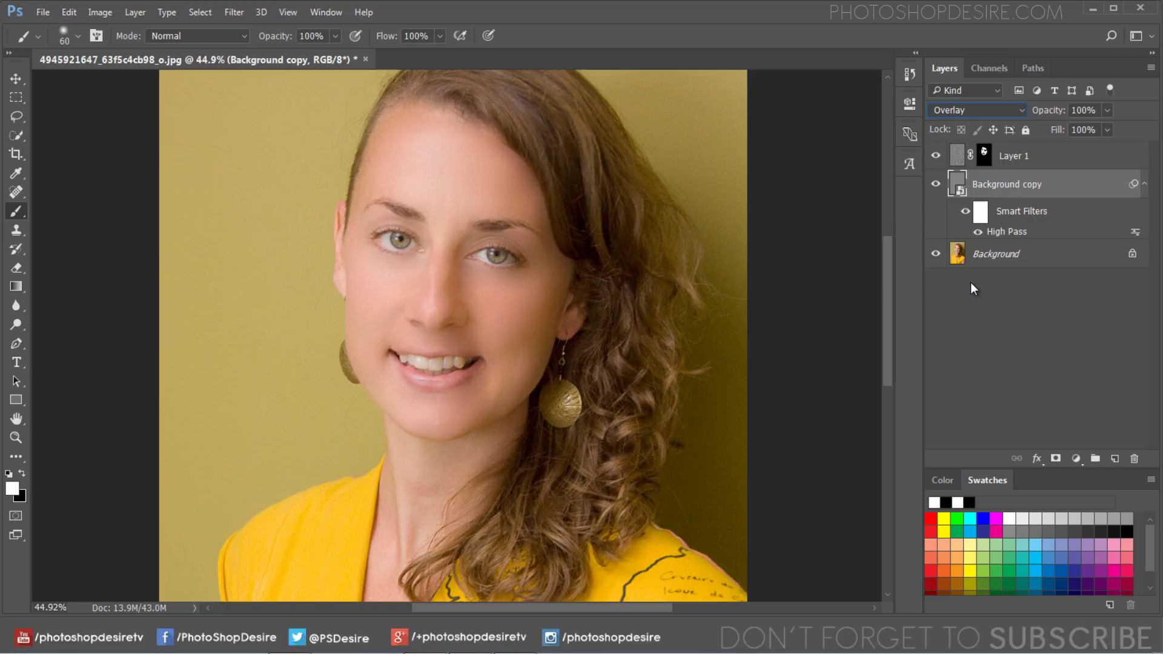
click(936, 188)
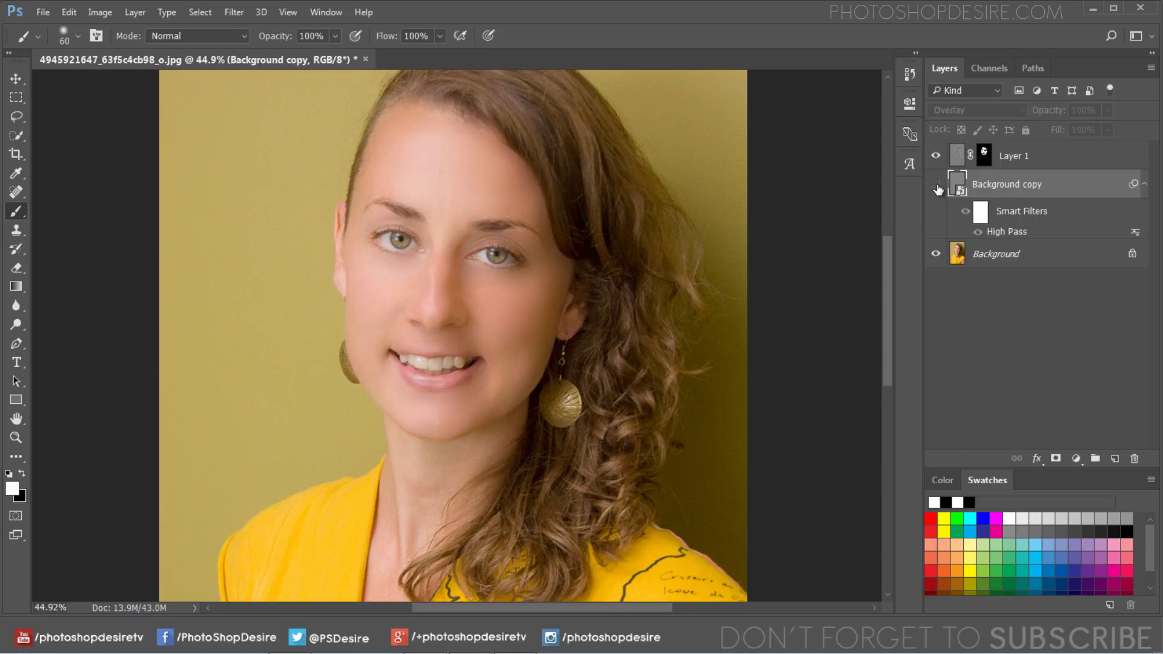
click(937, 188)
click(937, 188)
- Select Layer 1 and toggle its visibility several times to compare the skin retouch
click(16, 79)
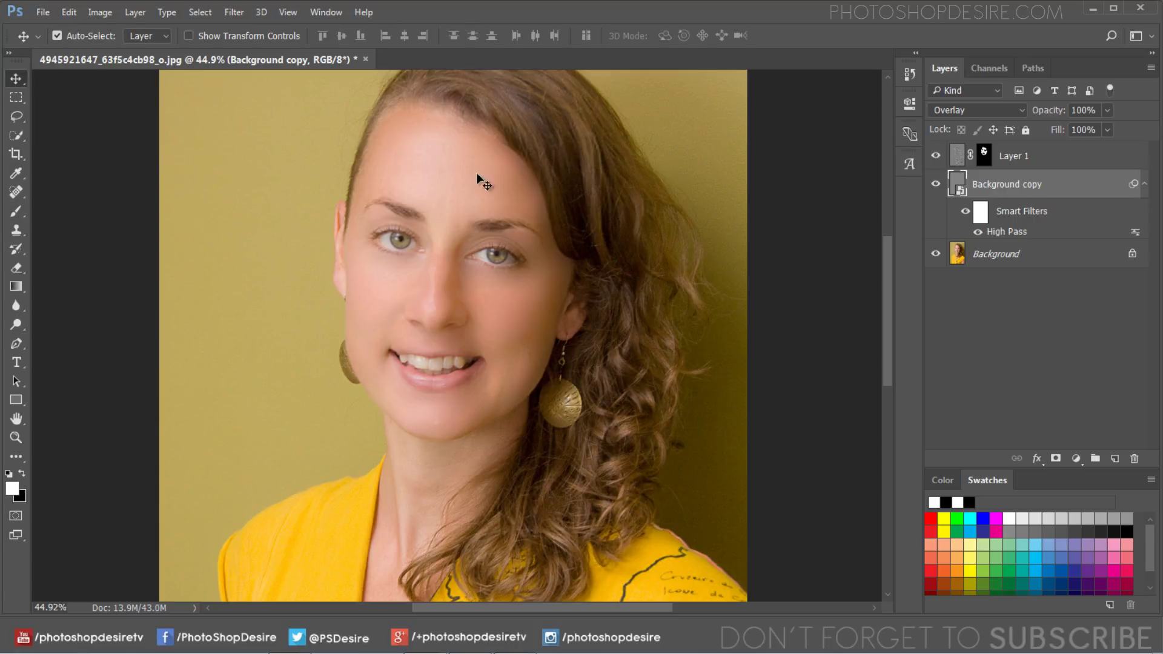
click(517, 198)
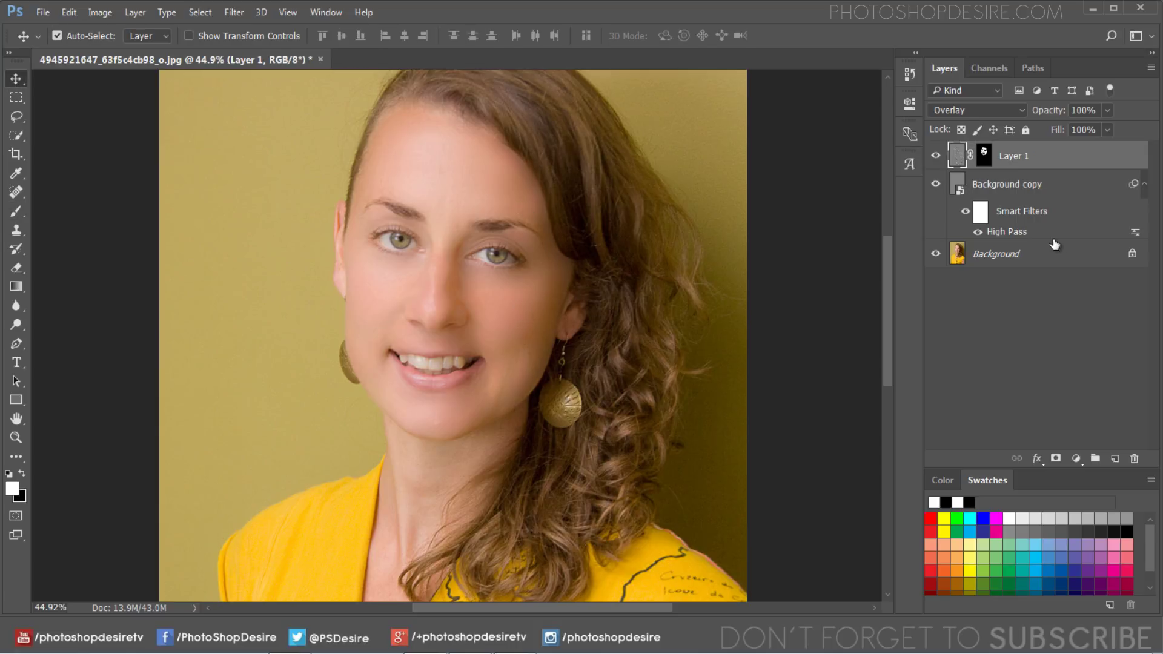
alt+click(937, 257)
alt+click(937, 256)
alt+click(937, 257)
alt+click(937, 257)
alt+click(937, 257)
alt+click(937, 257)
drag(884, 307, 883, 286)
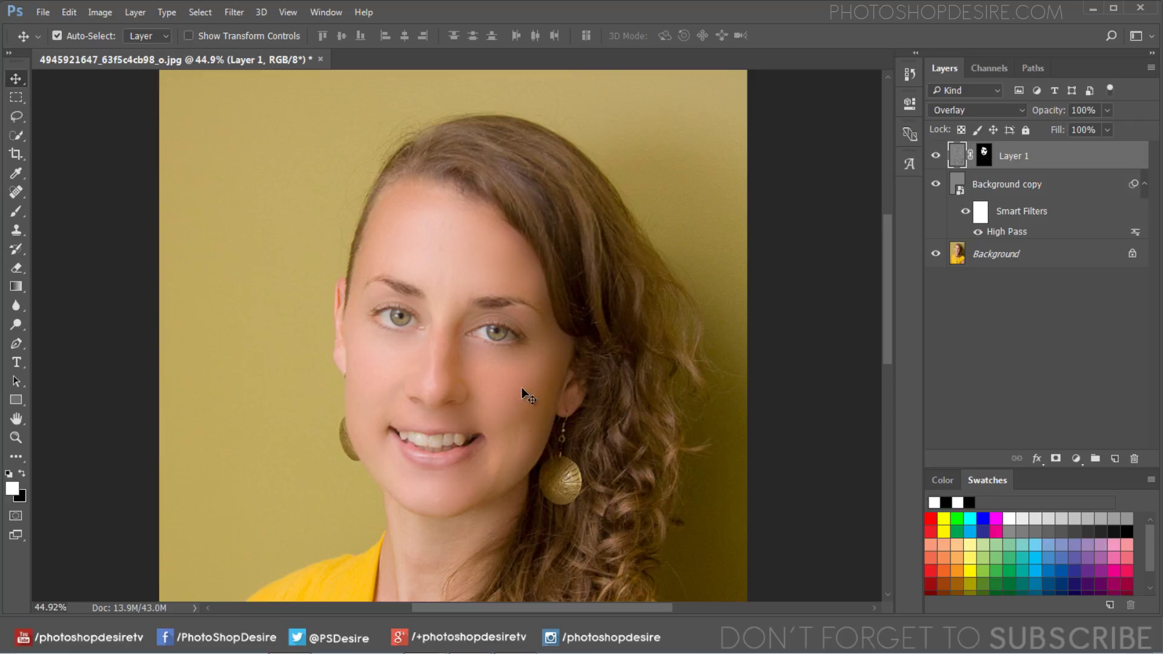
- Add a Color Lookup adjustment layer using the Crisp_Winter.look 3DLUT file
click(1076, 459)
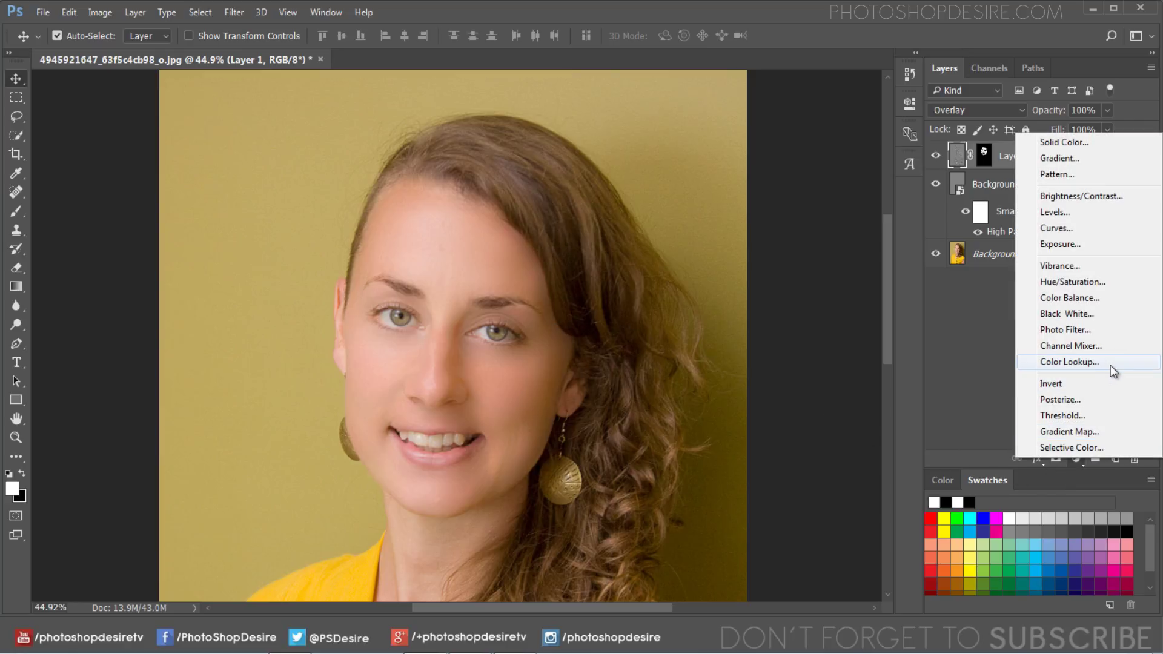
click(1111, 365)
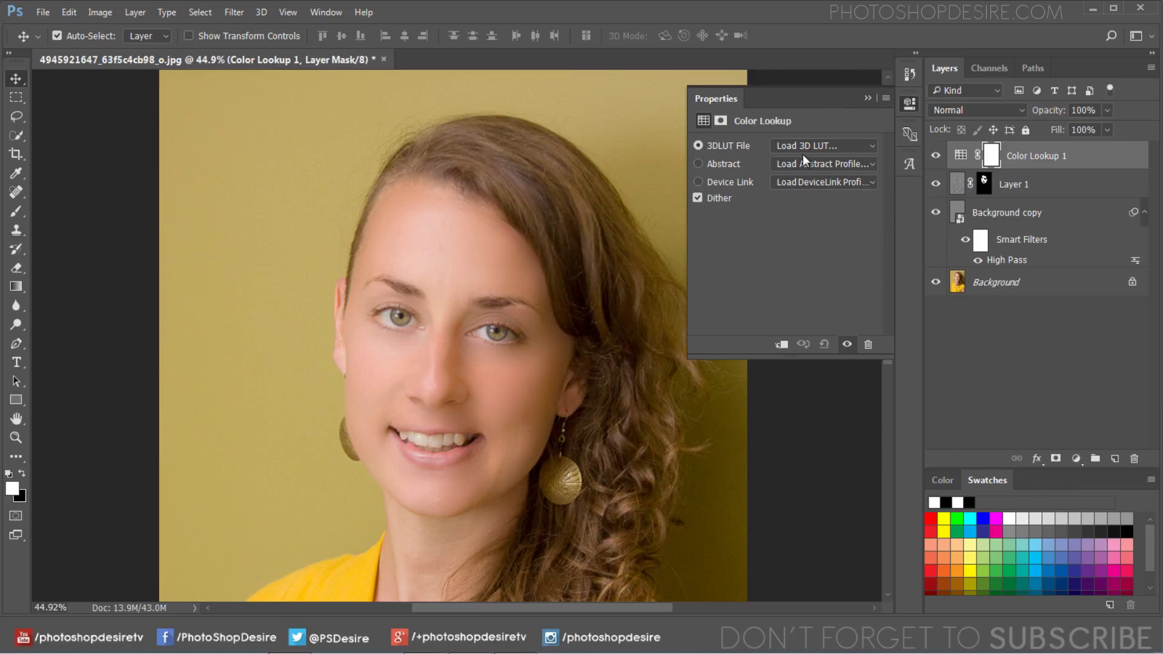
click(800, 145)
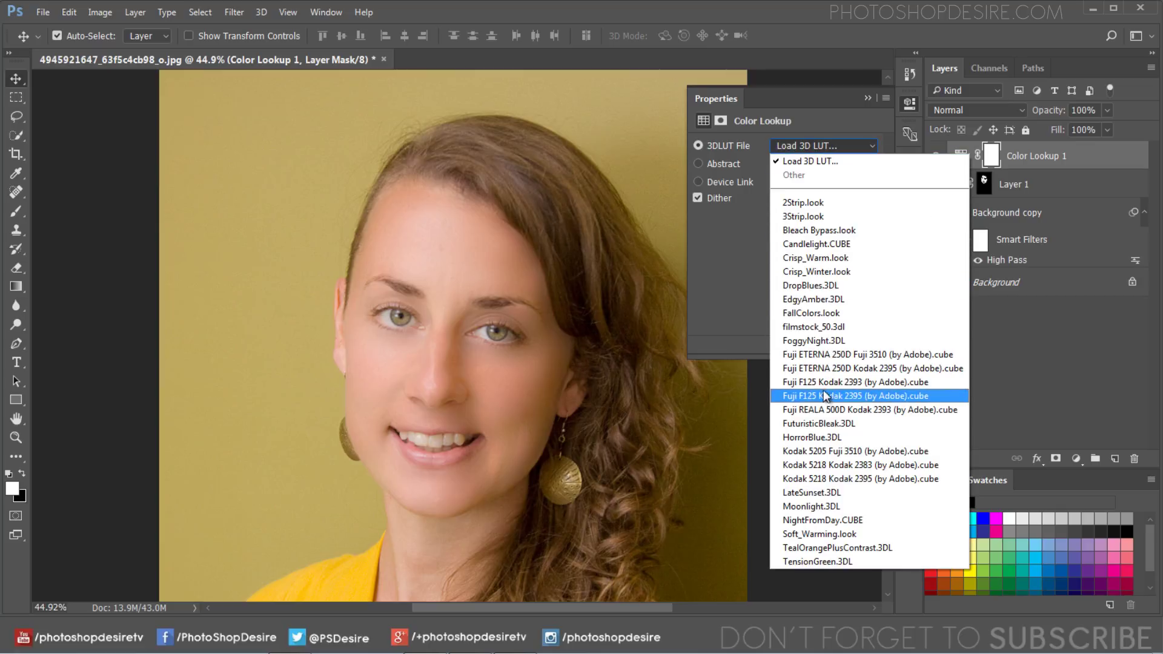
click(861, 278)
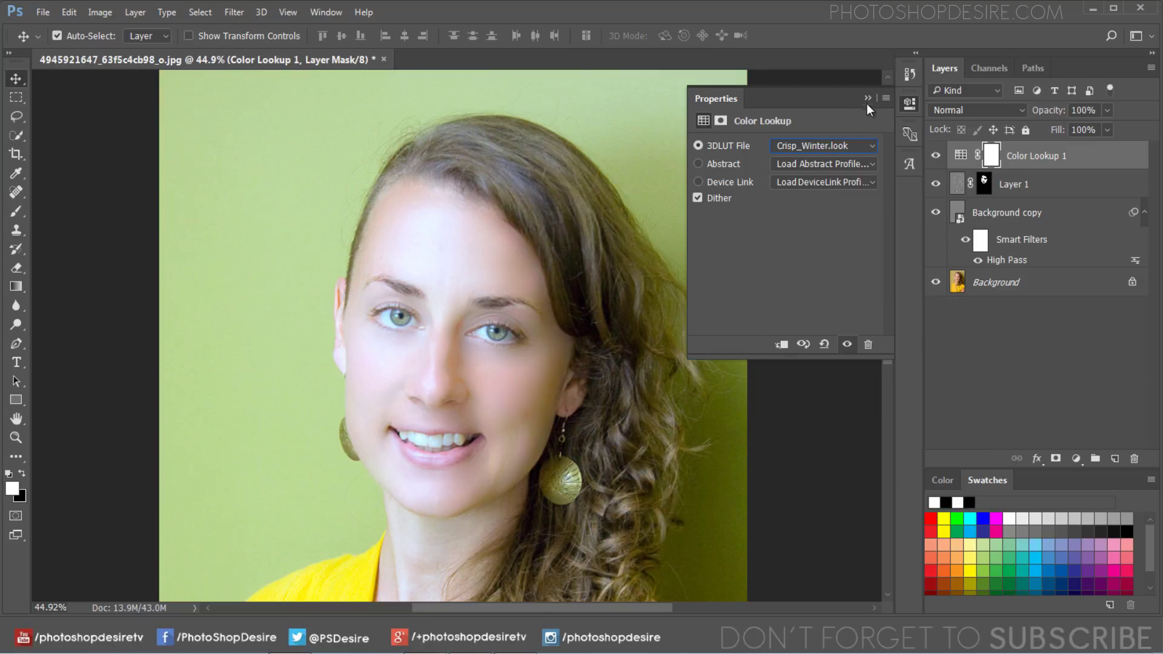
click(866, 99)
- Fit the photo on screen, blend Color Lookup 1 in Soft Light, and toggle it to compare
click(630, 292)
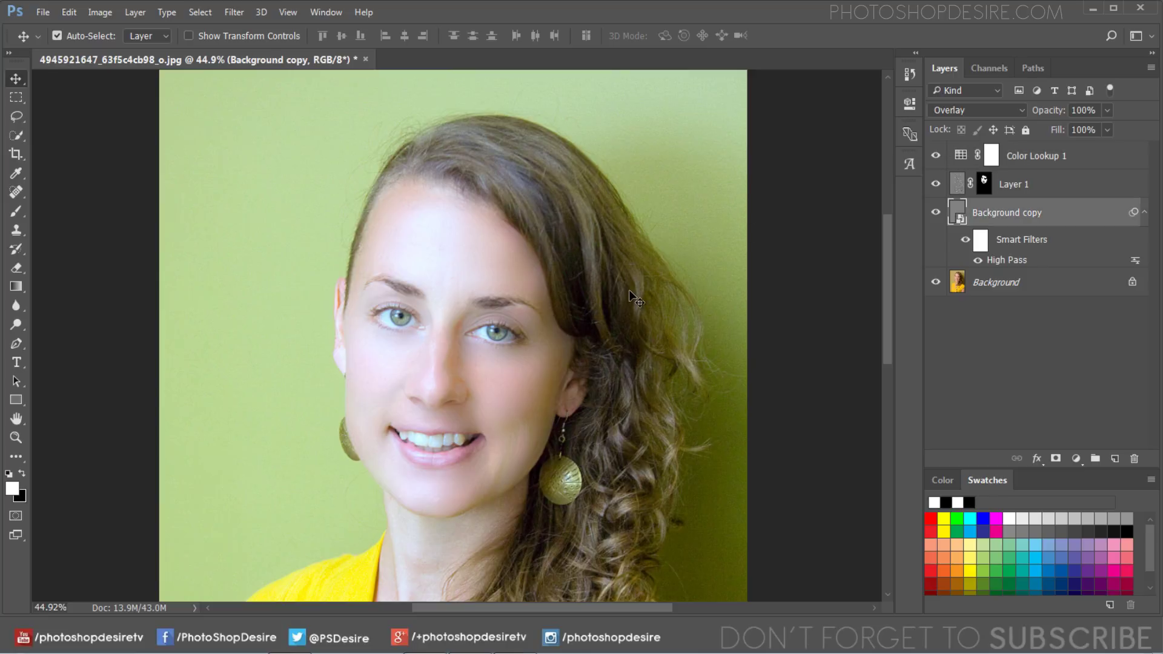
key(ctrl+0)
click(960, 112)
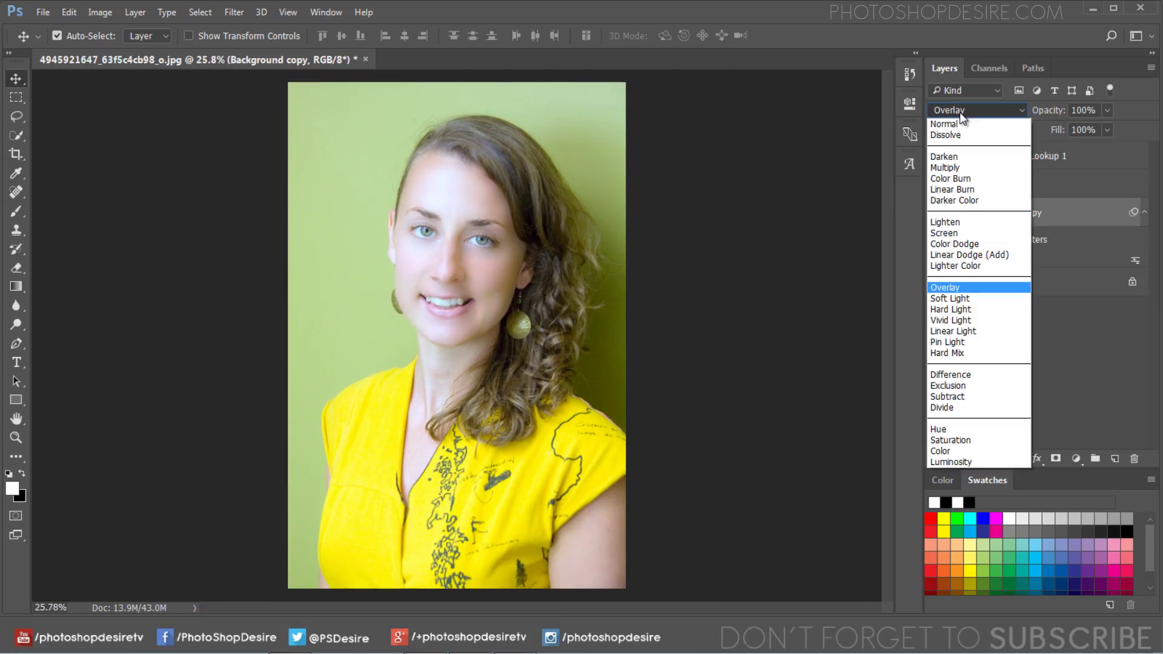
click(1042, 154)
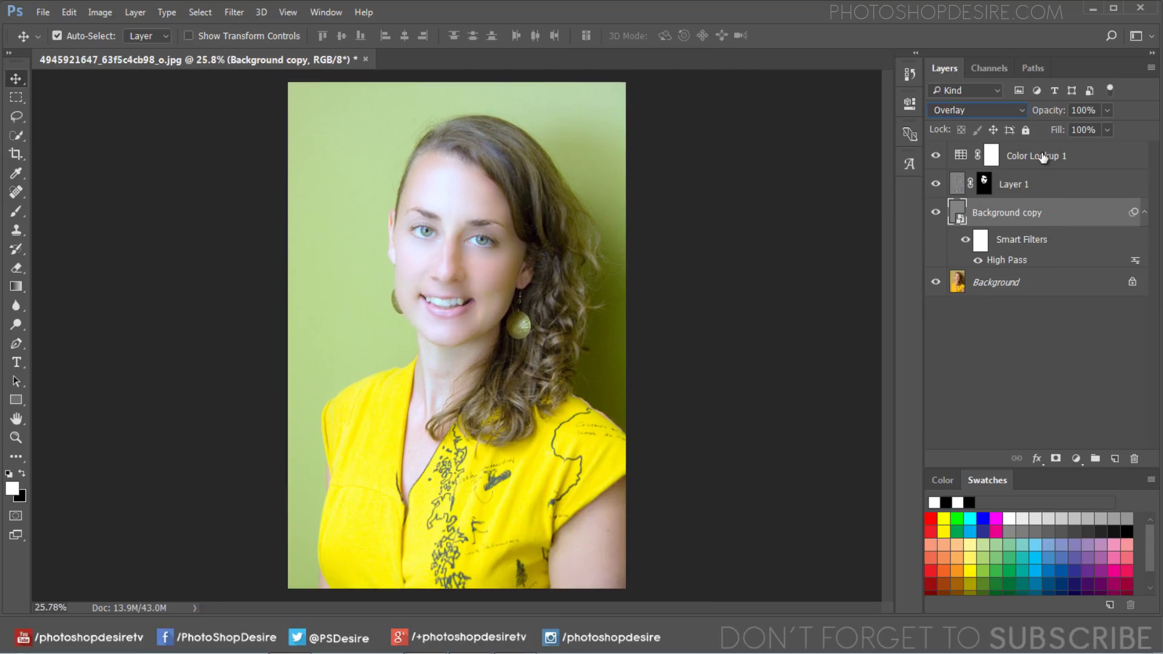
click(1042, 155)
click(964, 109)
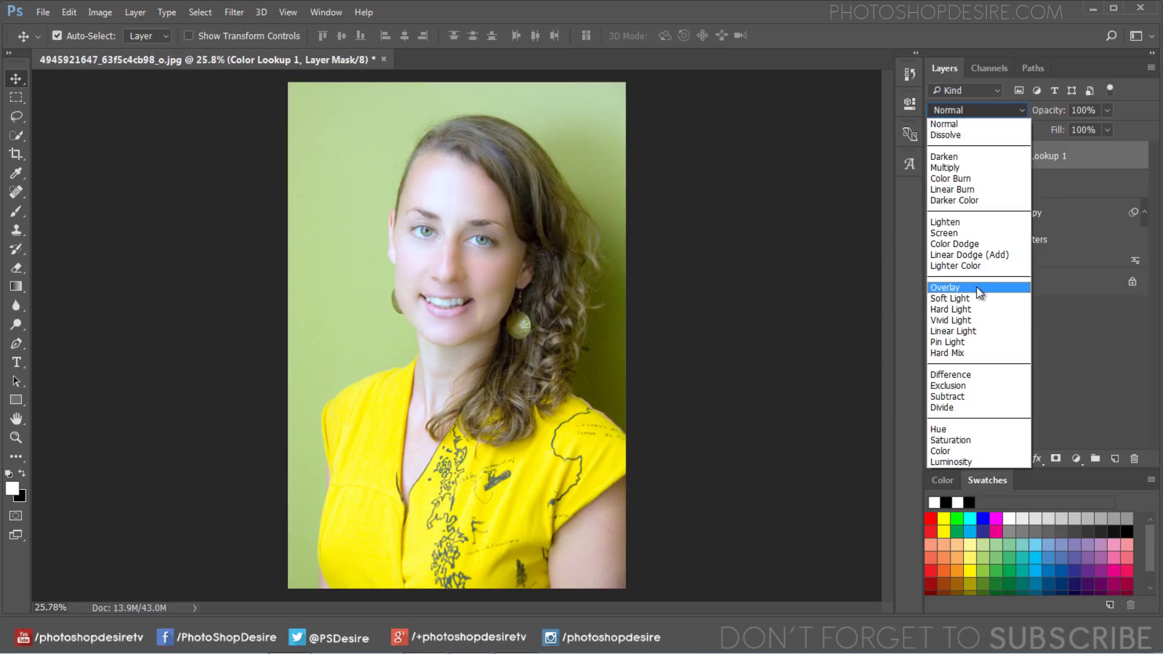
click(976, 287)
scroll(972, 111, down, 1)
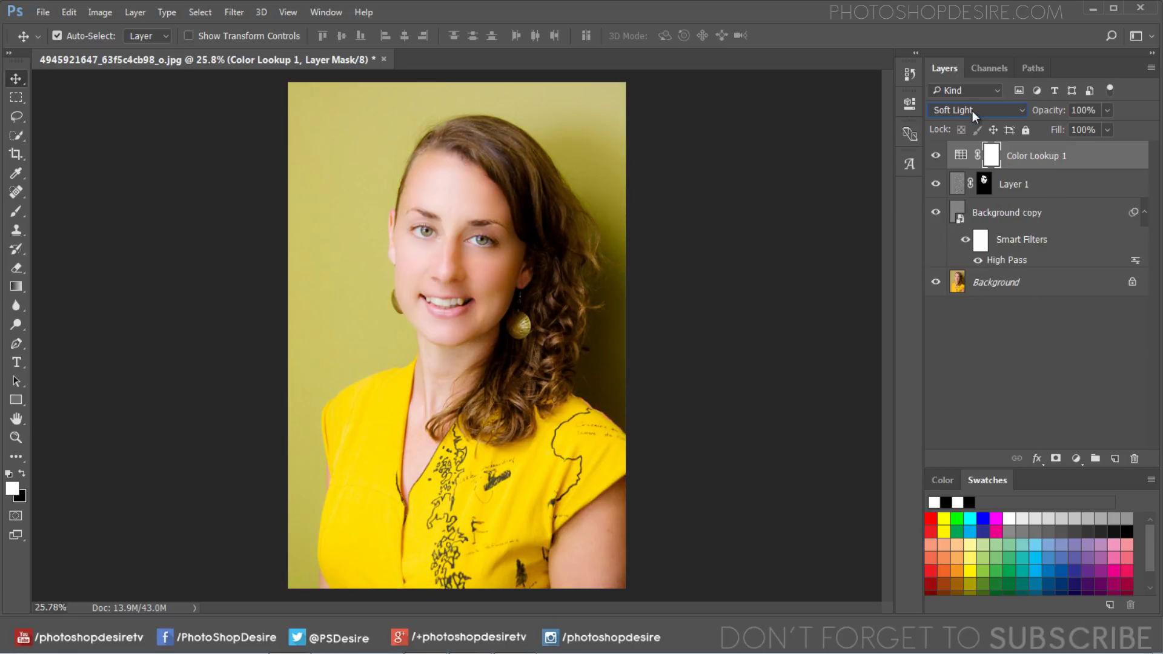
click(937, 156)
click(936, 156)
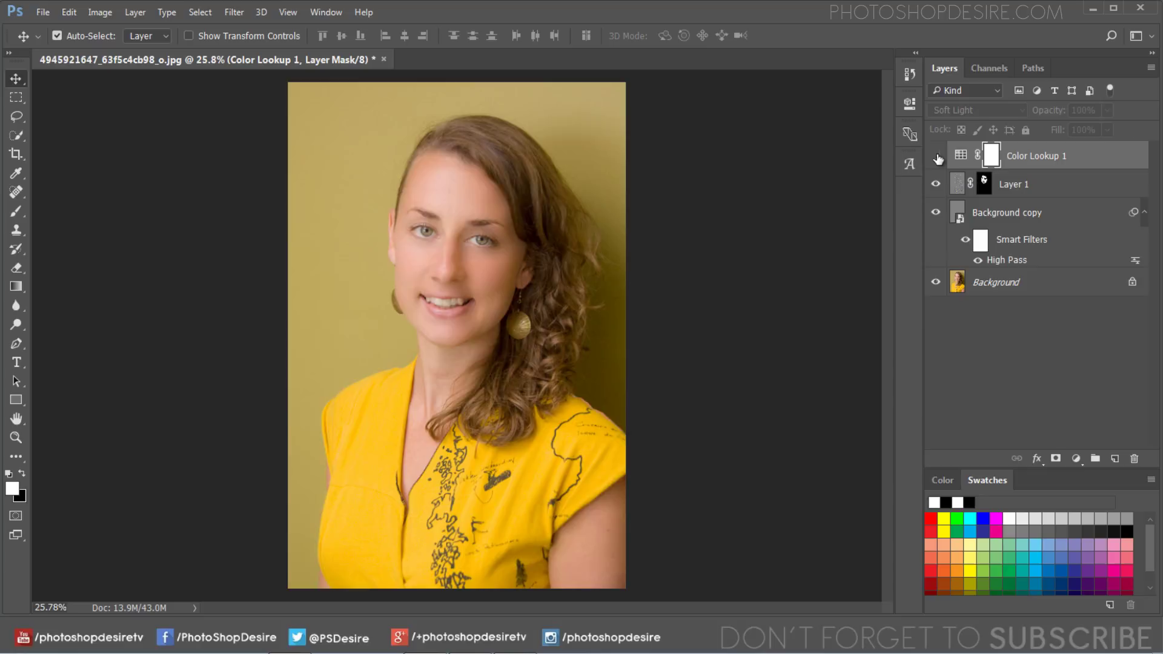
click(936, 156)
click(937, 156)
- Add a second Color Lookup layer using the Soft_Warming.look 3DLUT file
click(1077, 459)
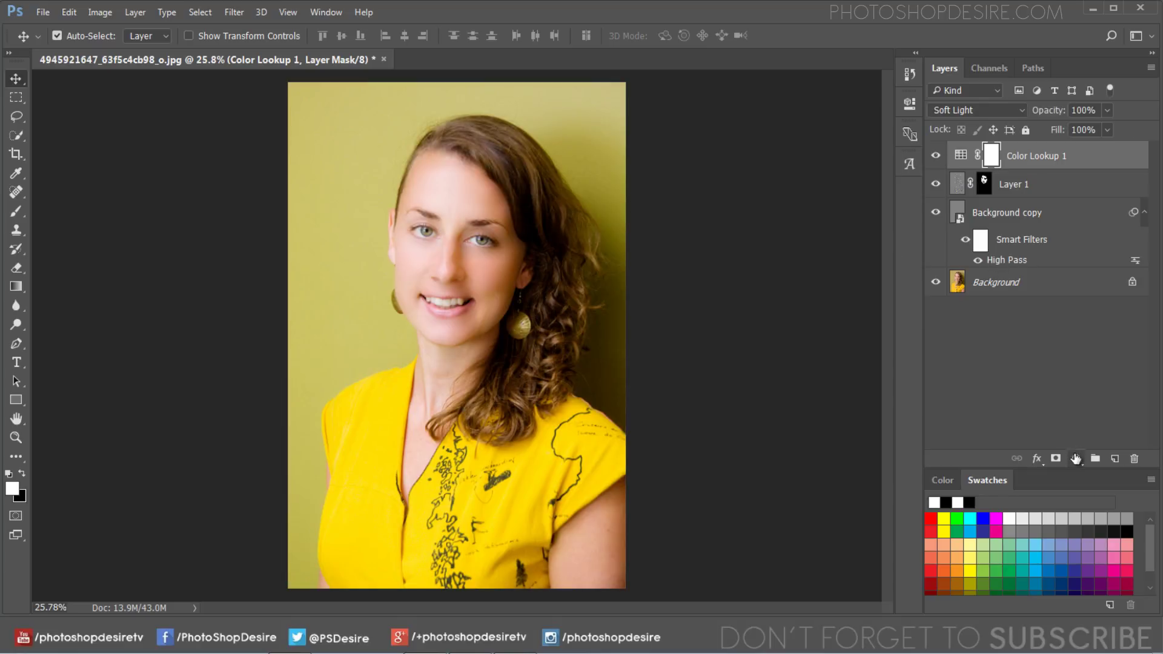
click(1104, 358)
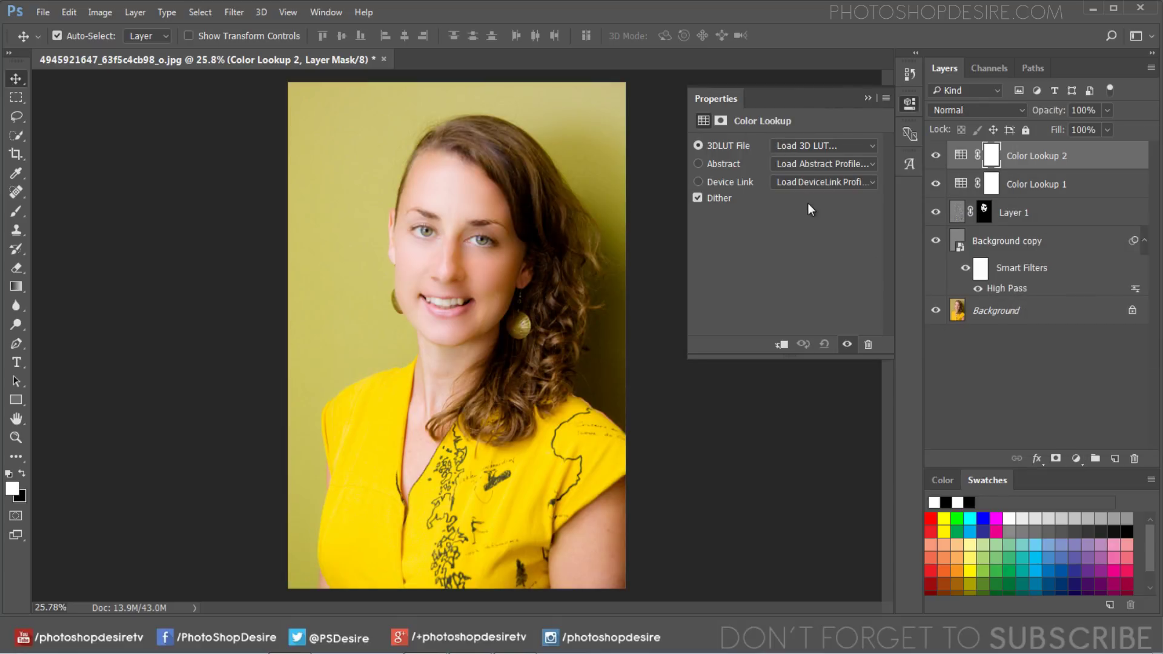
click(799, 148)
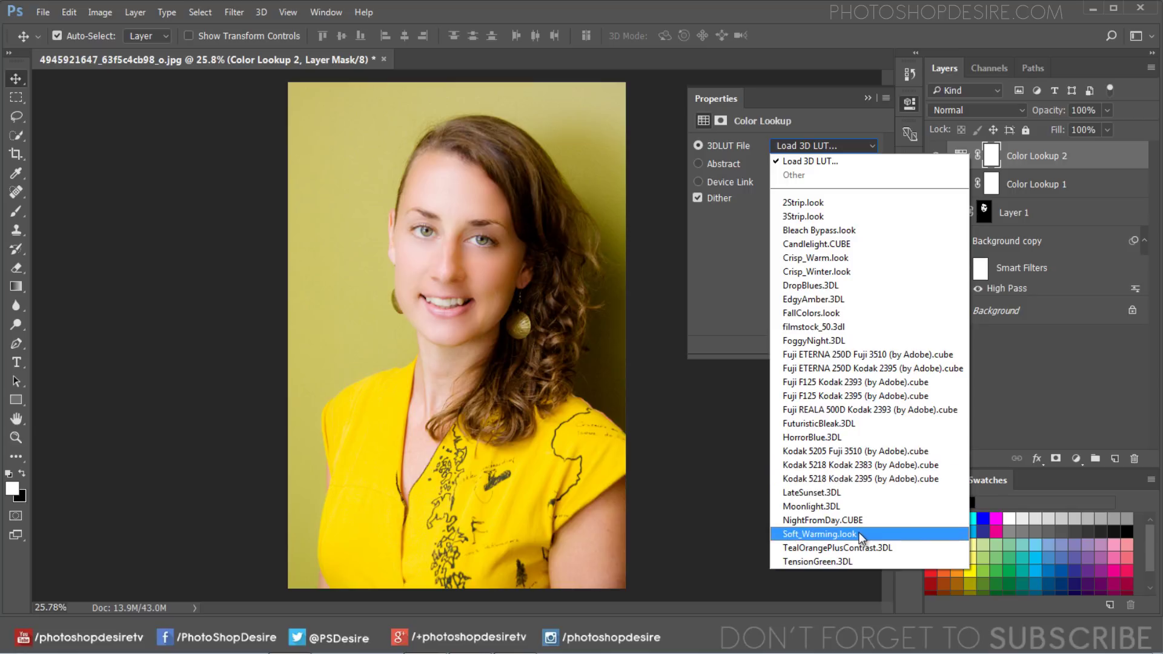
click(864, 534)
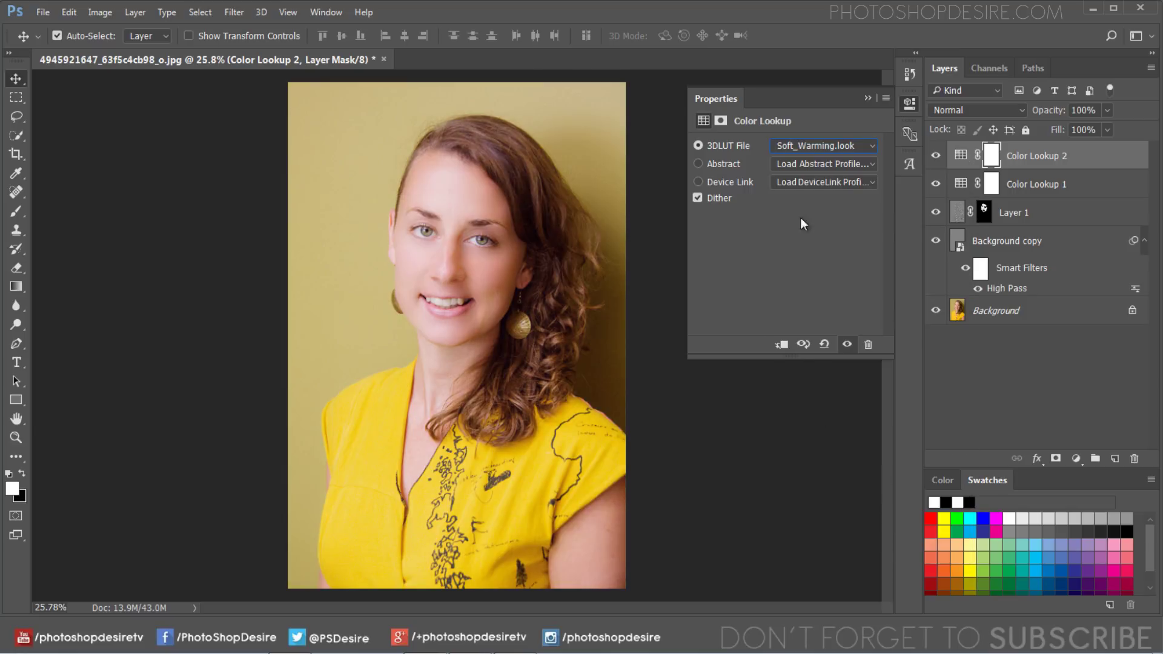
- Set Color Lookup 2's blend mode to Color, compare before and after, then select Layer 1
click(866, 98)
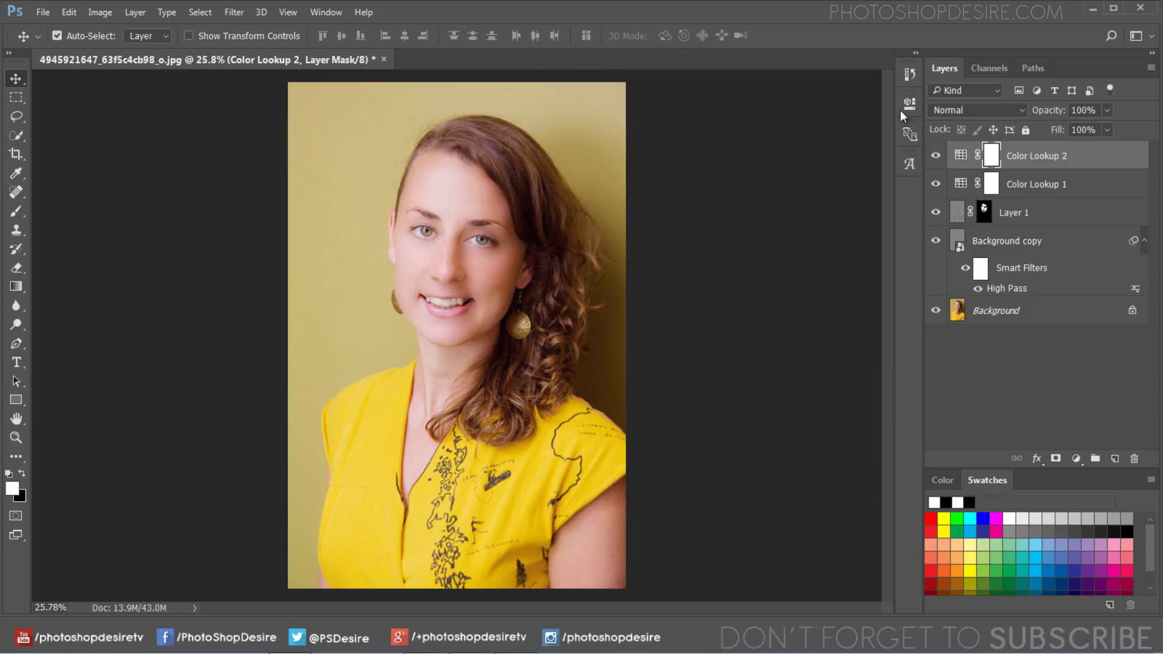
click(960, 107)
click(968, 450)
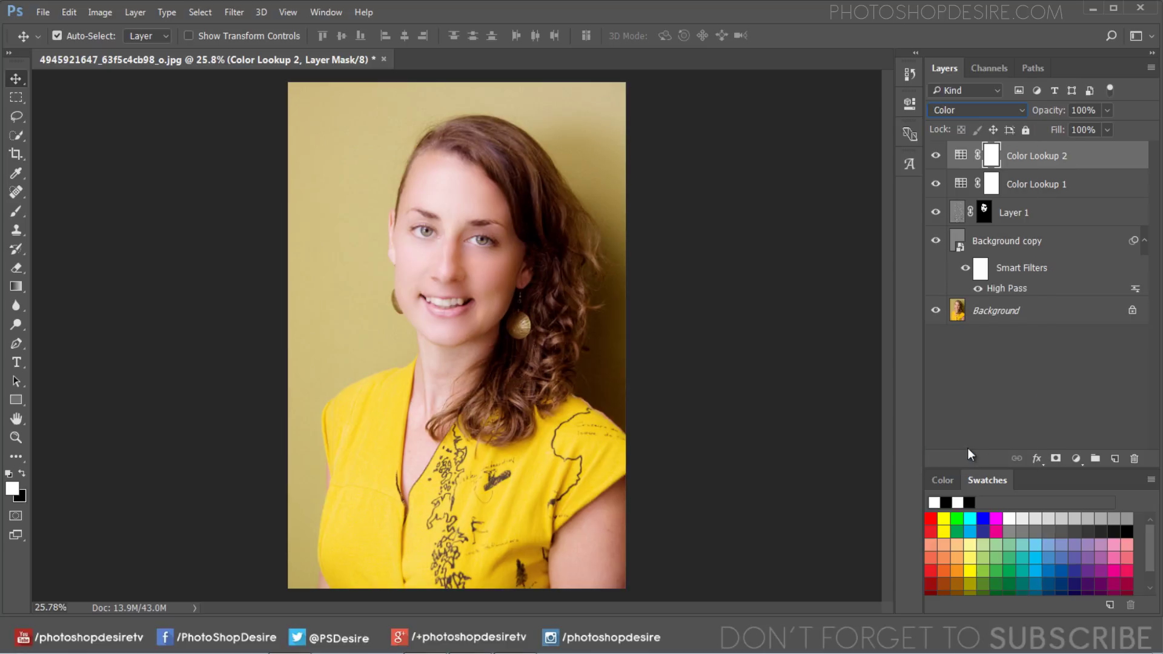
click(936, 310)
click(936, 311)
click(936, 311)
click(935, 311)
click(485, 282)
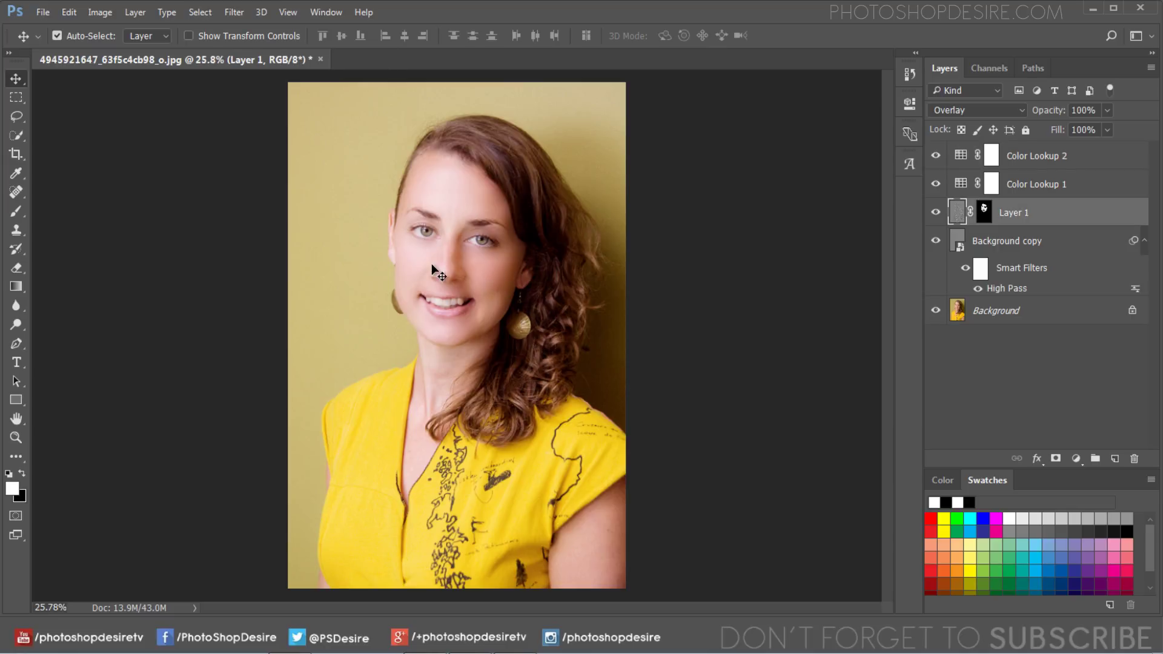
- Zoom in to 50% on the face with the Zoom tool
click(19, 441)
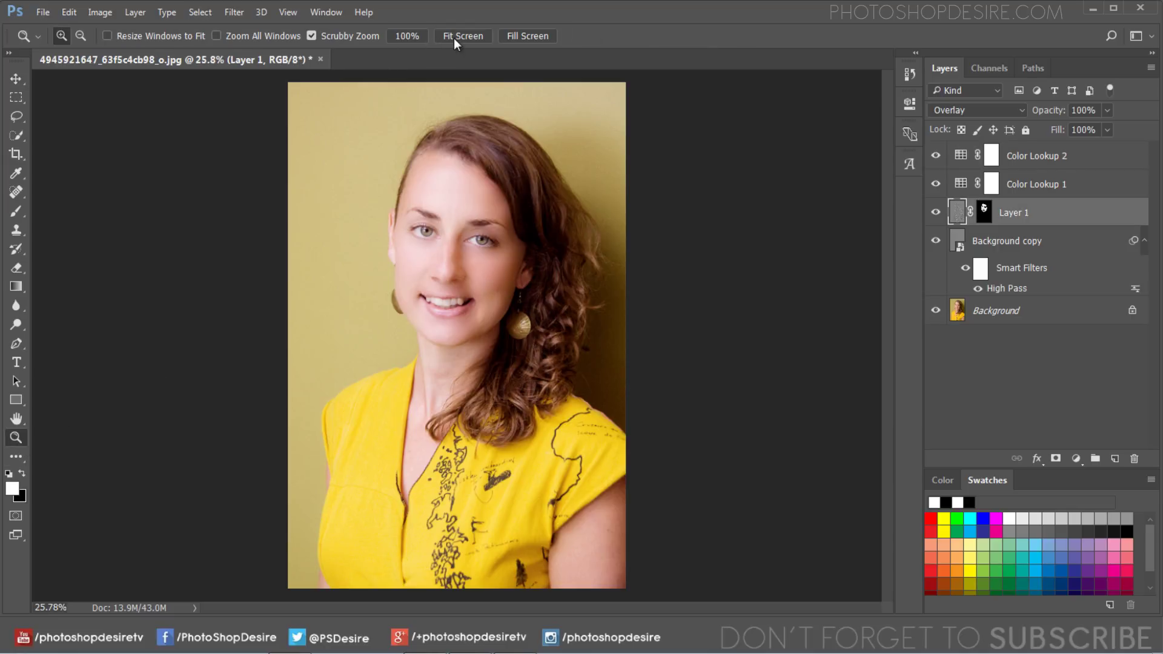
click(498, 108)
click(499, 108)
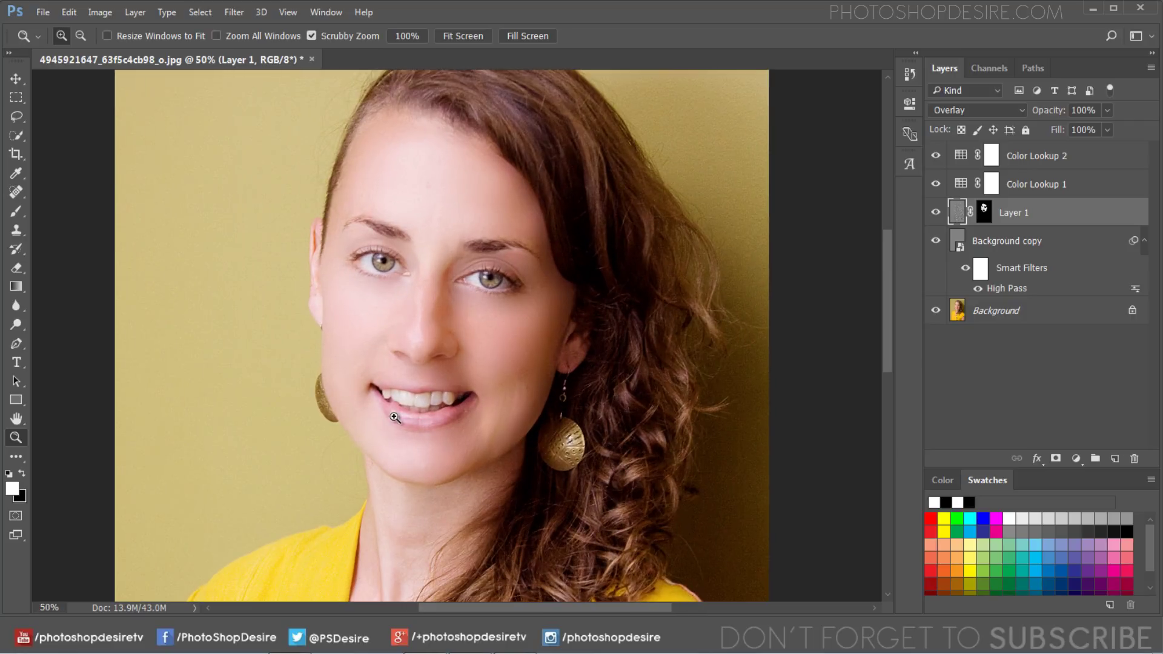
drag(888, 341, 891, 356)
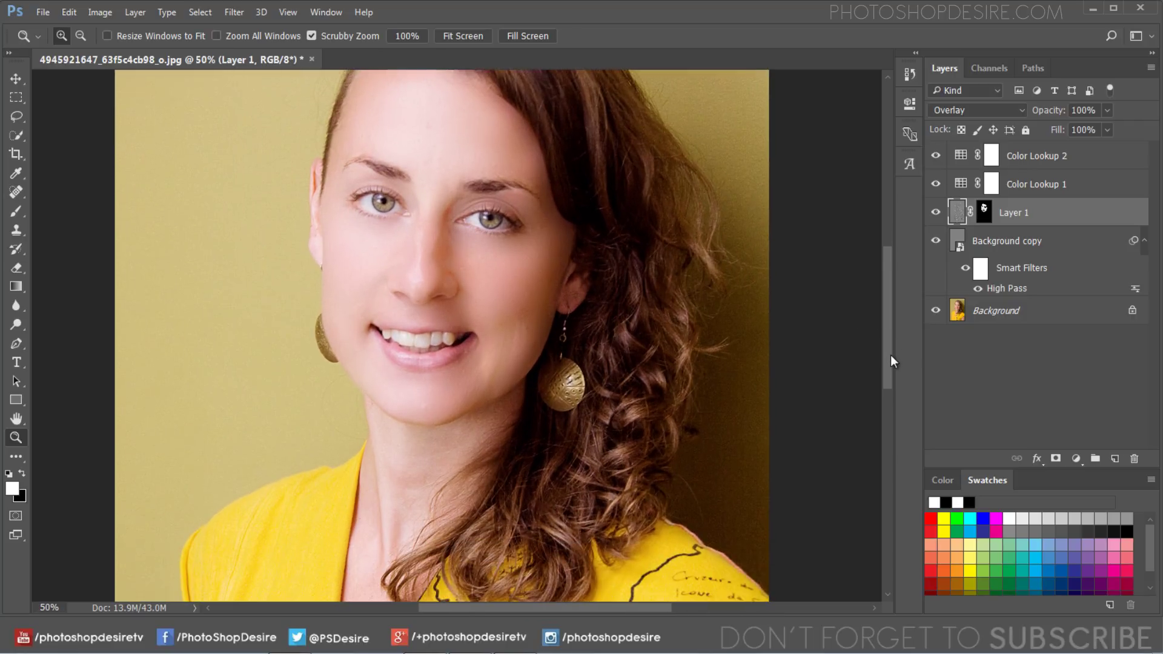
- With the Move tool, select Color Lookup 2 and open the new fill/adjustment layer list
click(17, 79)
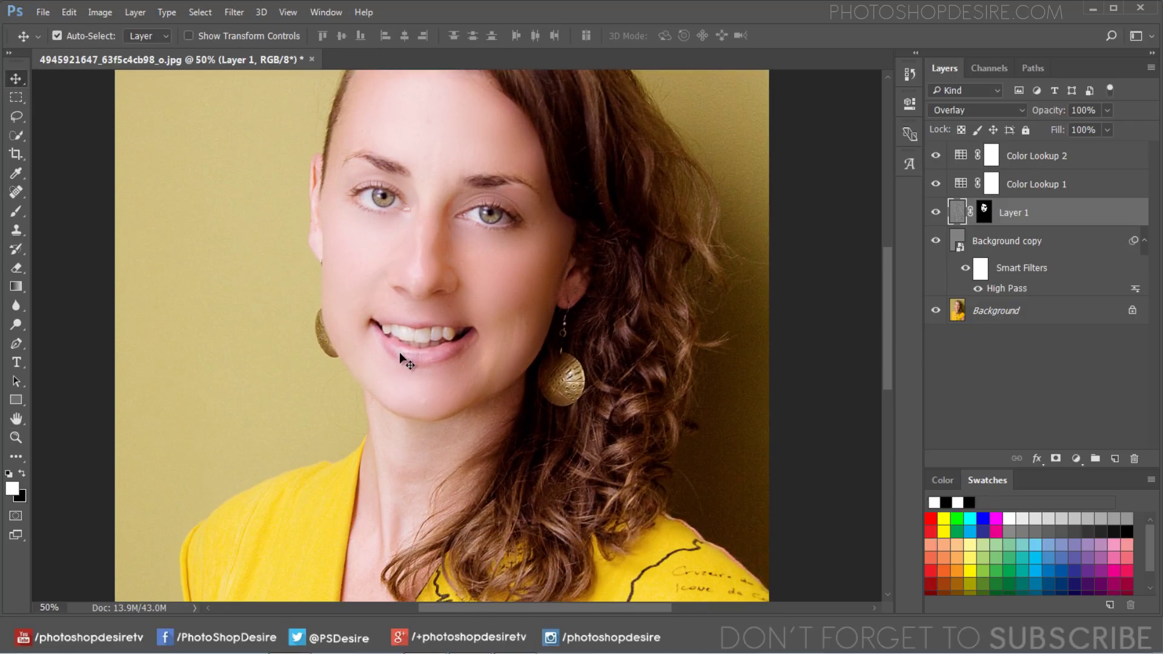
click(1037, 159)
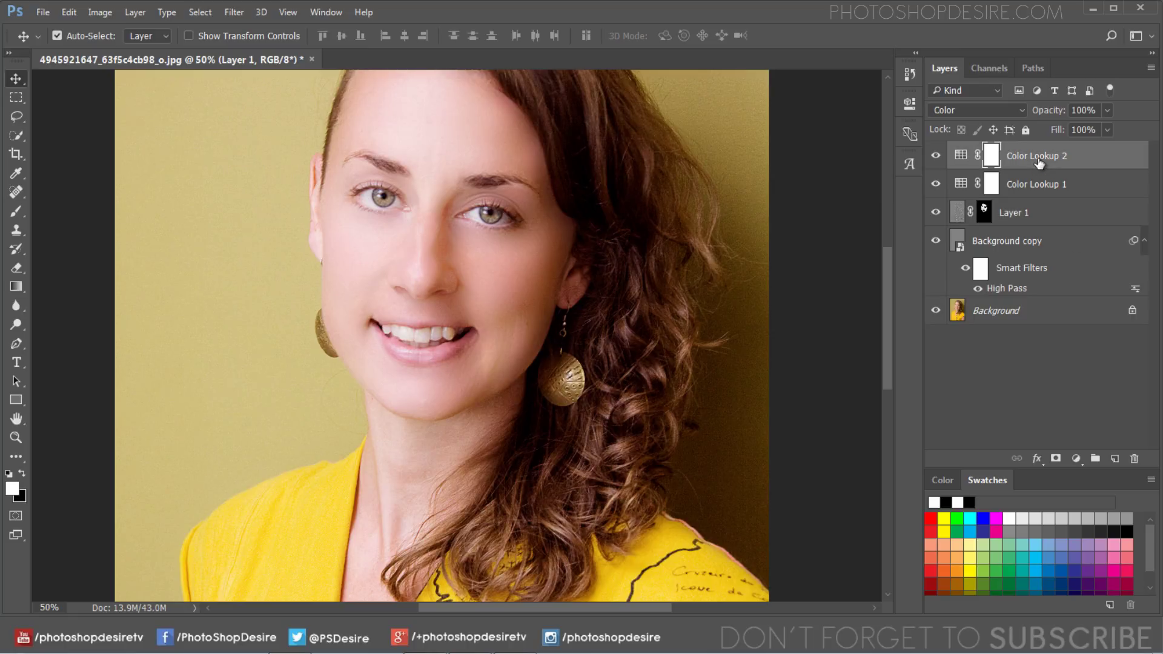
click(1076, 458)
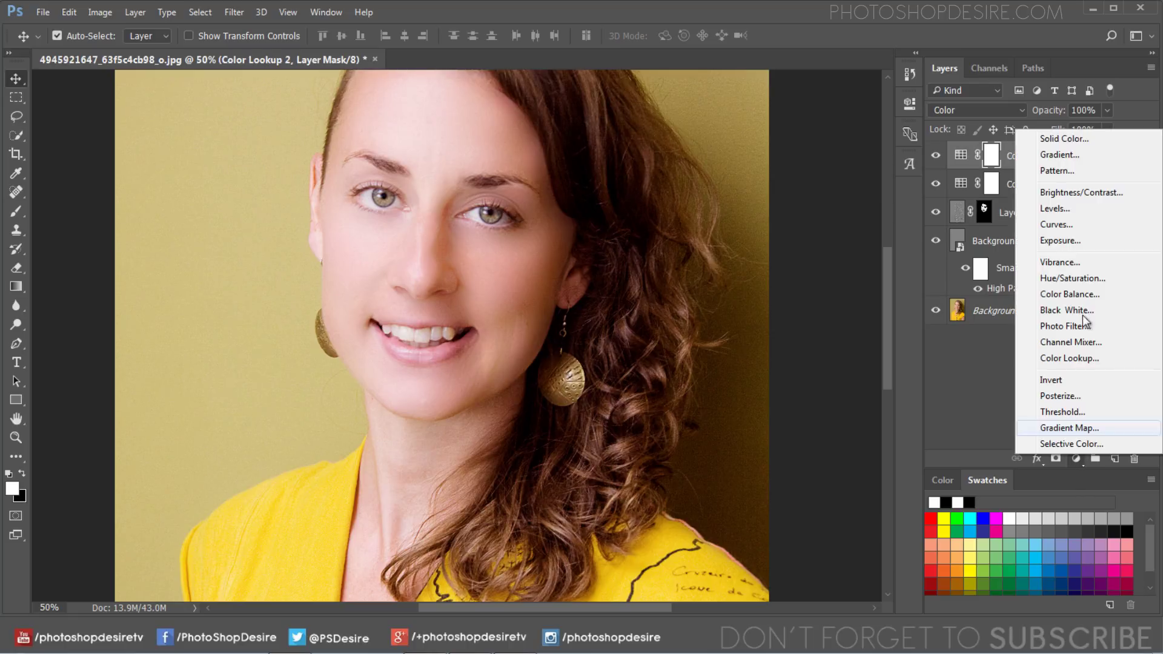
- Add a white Solid Color fill layer, Color Fill 1
click(1094, 139)
click(694, 151)
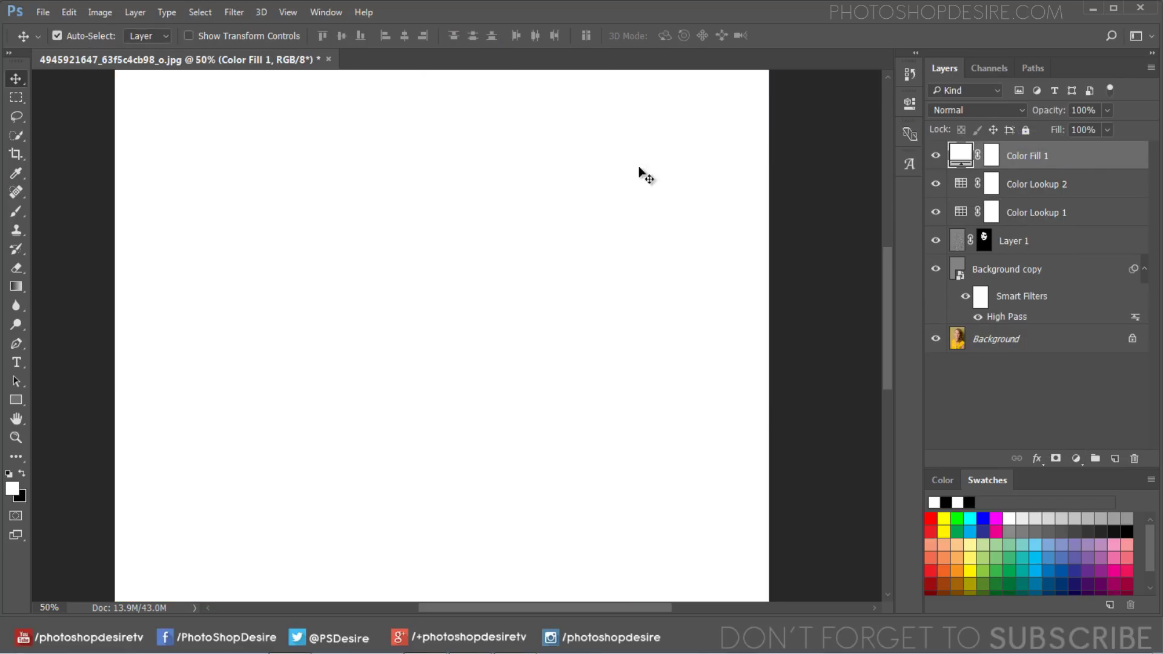
click(992, 156)
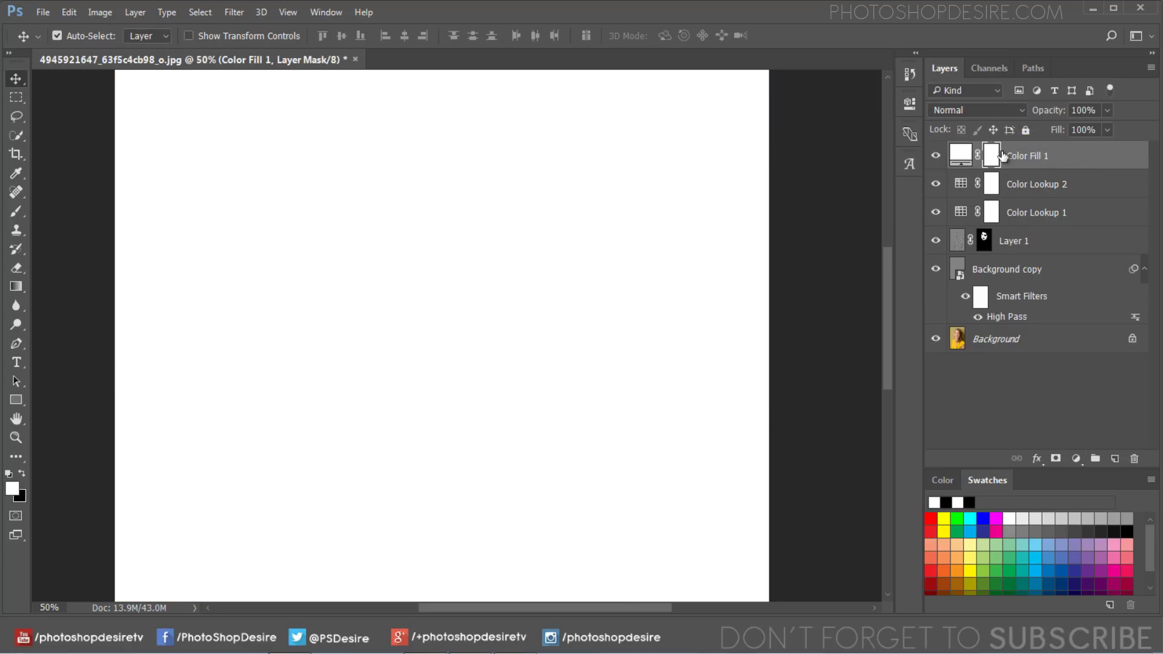
- Split the Blend If Underlying Layer black slider to 255 so the photo shows through
double_click(1001, 155)
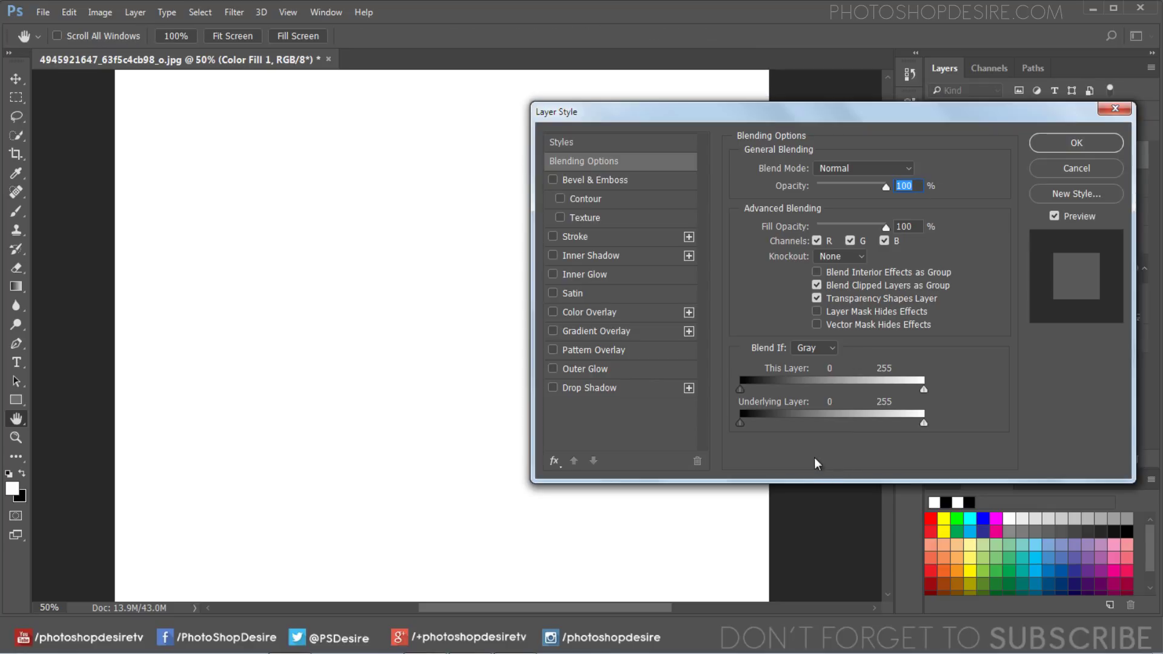
drag(770, 116, 872, 106)
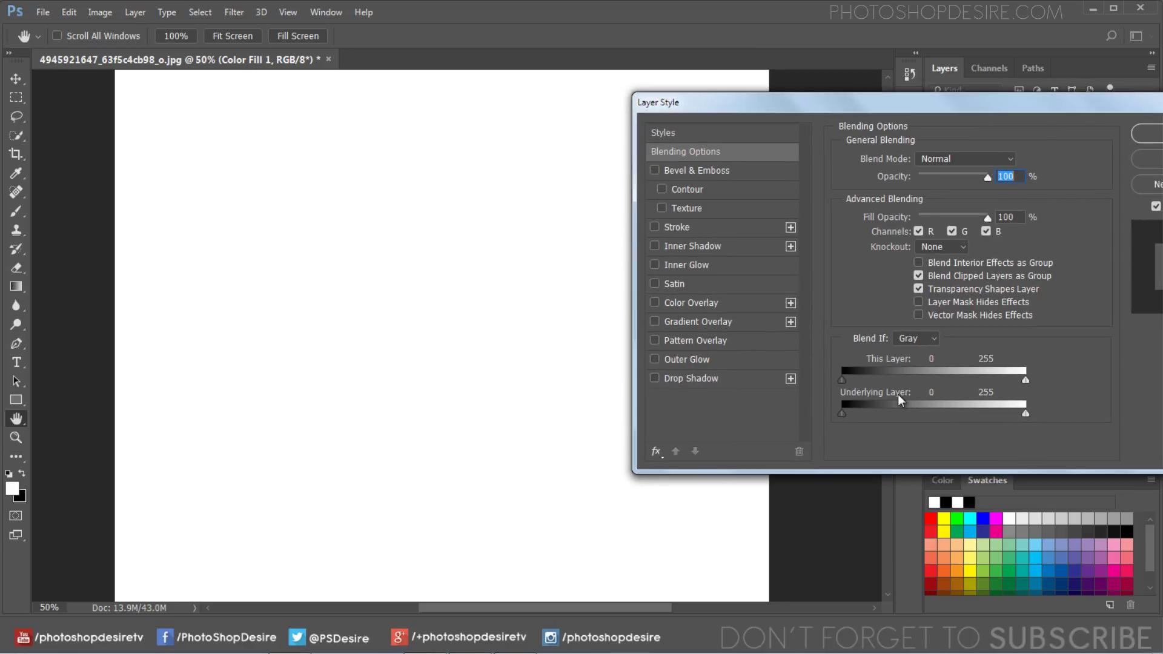
drag(845, 413, 1078, 406)
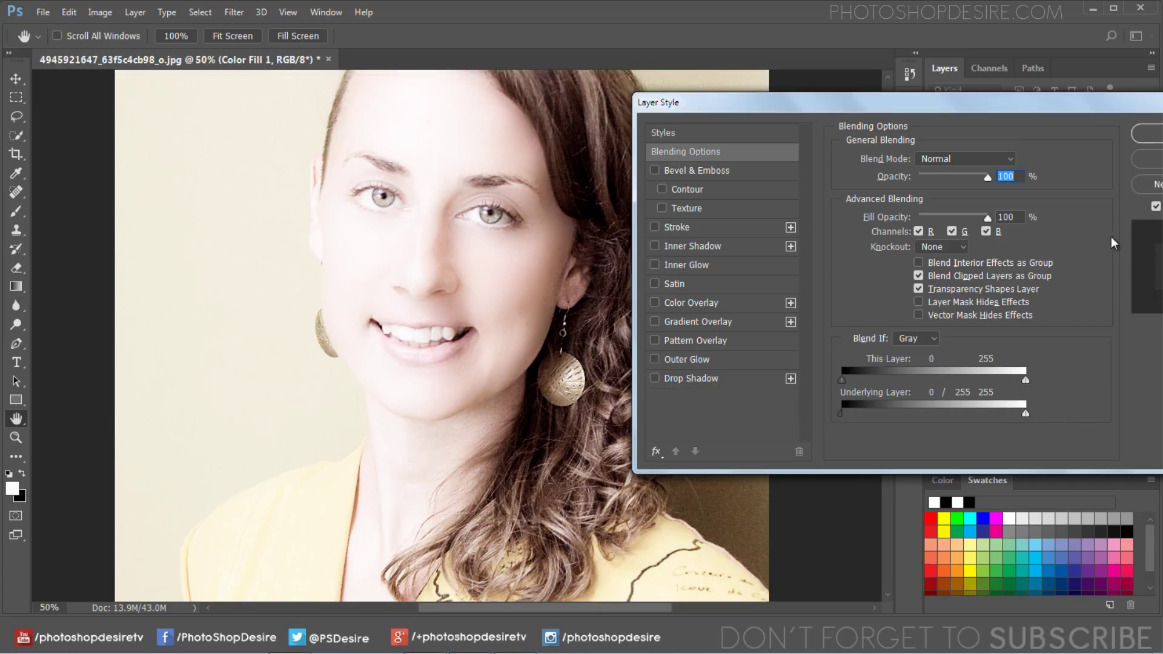
drag(1066, 108, 958, 113)
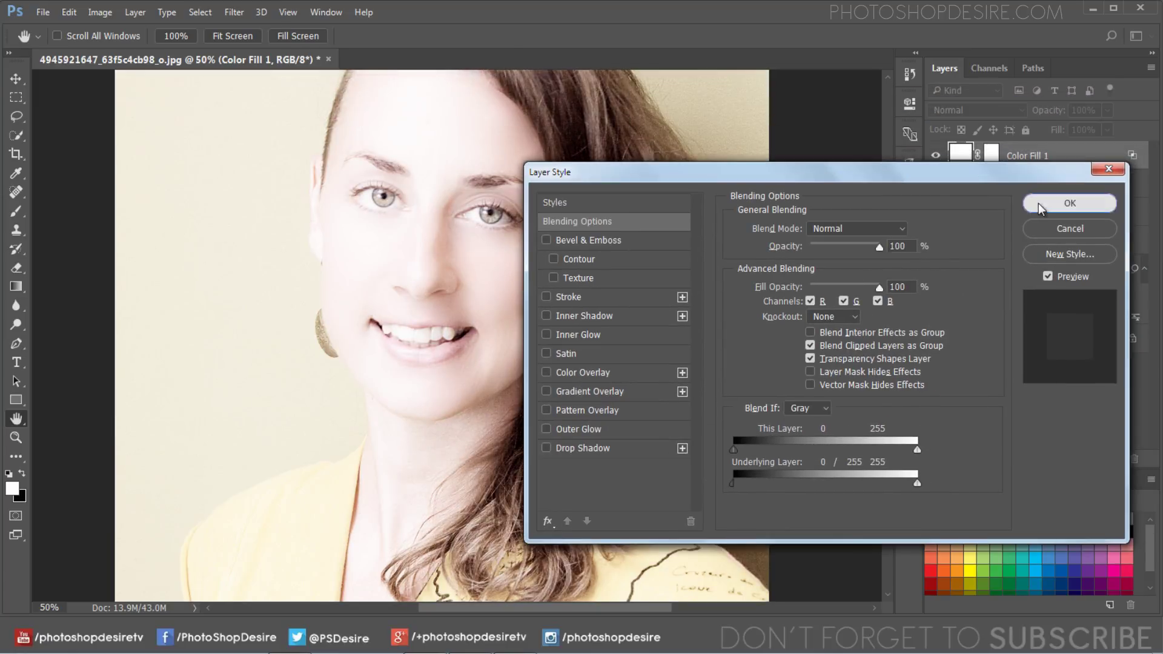
click(1038, 202)
- Turn Layer 1 visibility back on and target the Color Fill 1 mask
click(935, 240)
scroll(414, 338, up, 1)
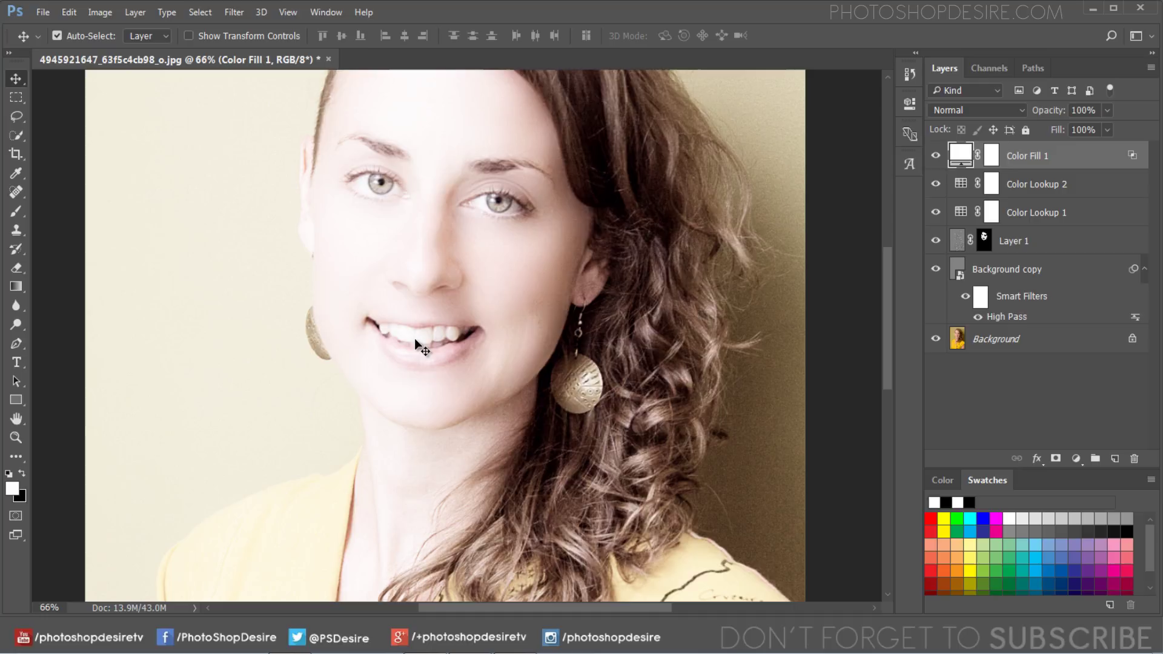
scroll(413, 316, up, 1)
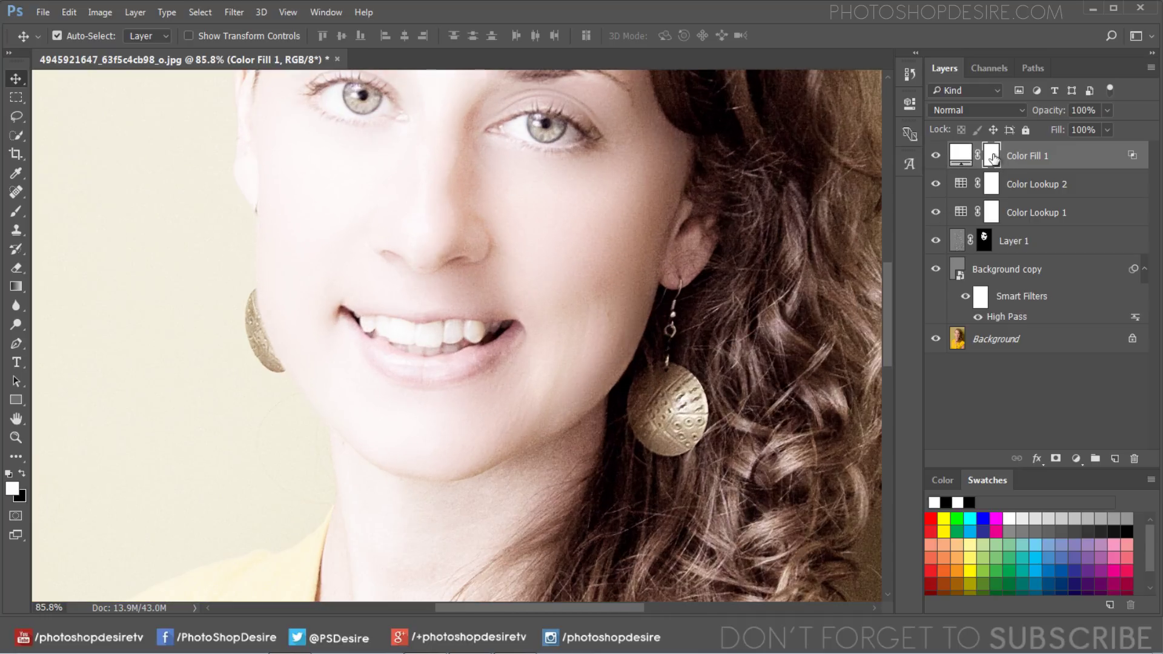
click(992, 157)
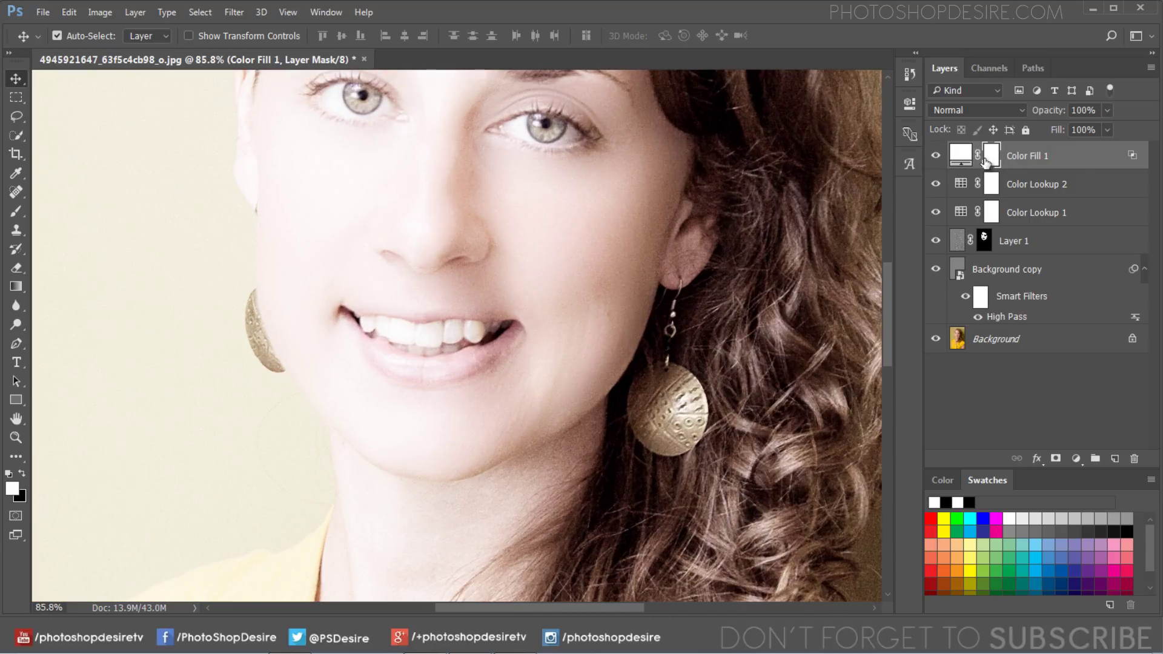
- Invert the Color Fill 1 mask to hide the white wash
click(100, 15)
mouse_move(151, 49)
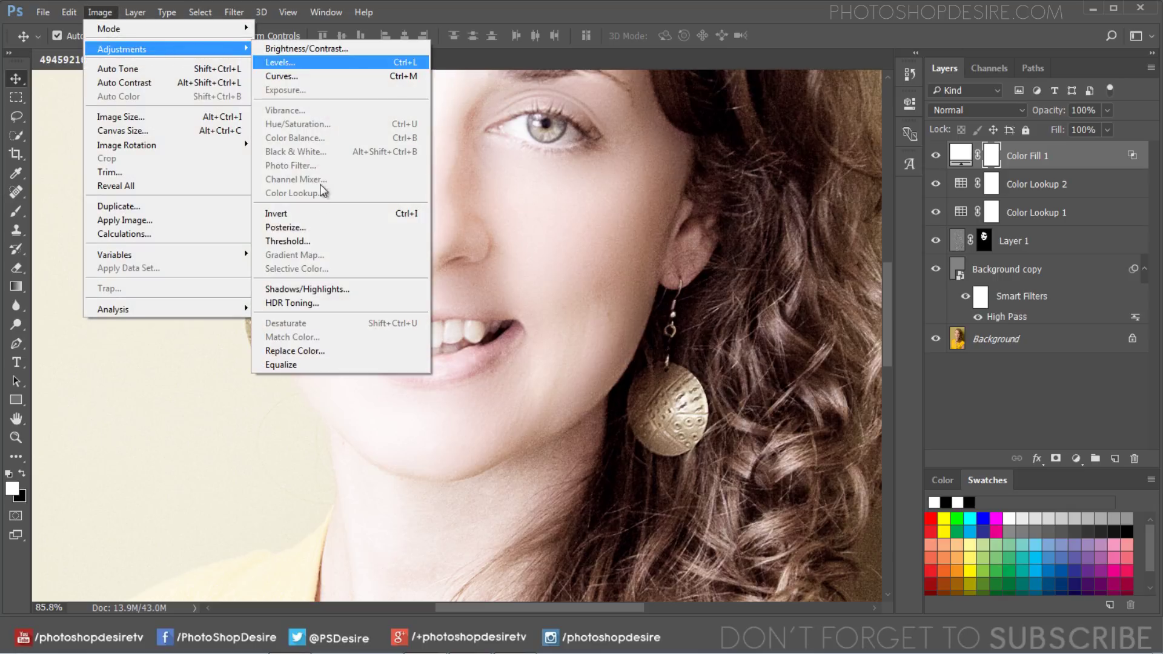
click(327, 215)
click(416, 336)
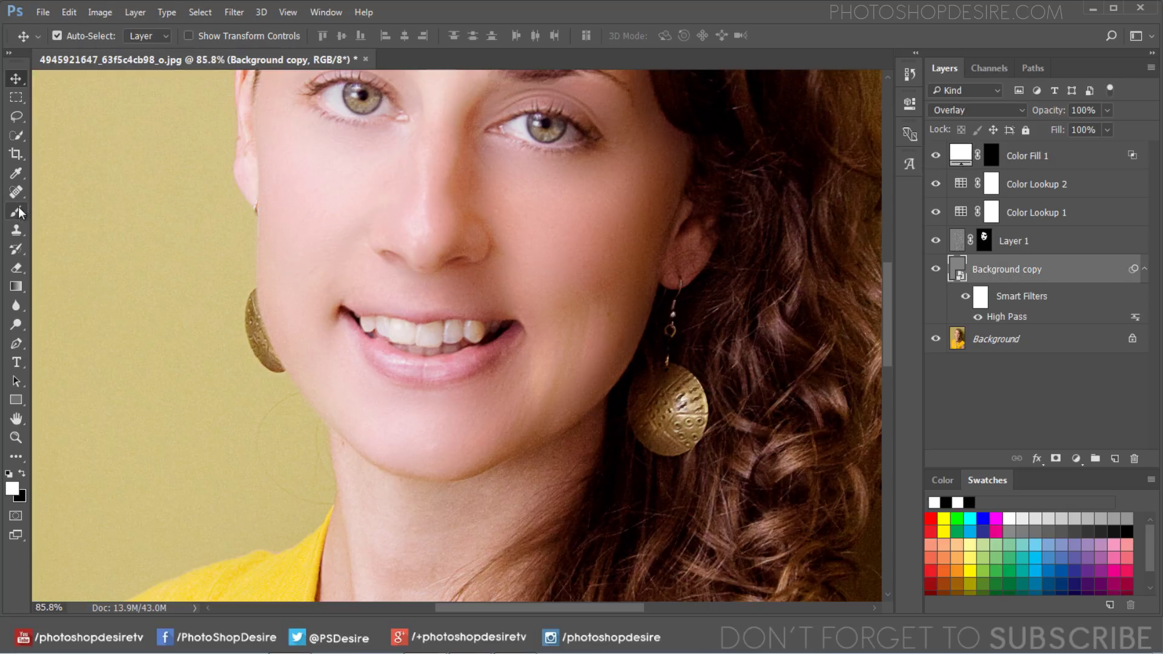
- Paint white on the mask over the front and left teeth, shrinking the brush
click(16, 211)
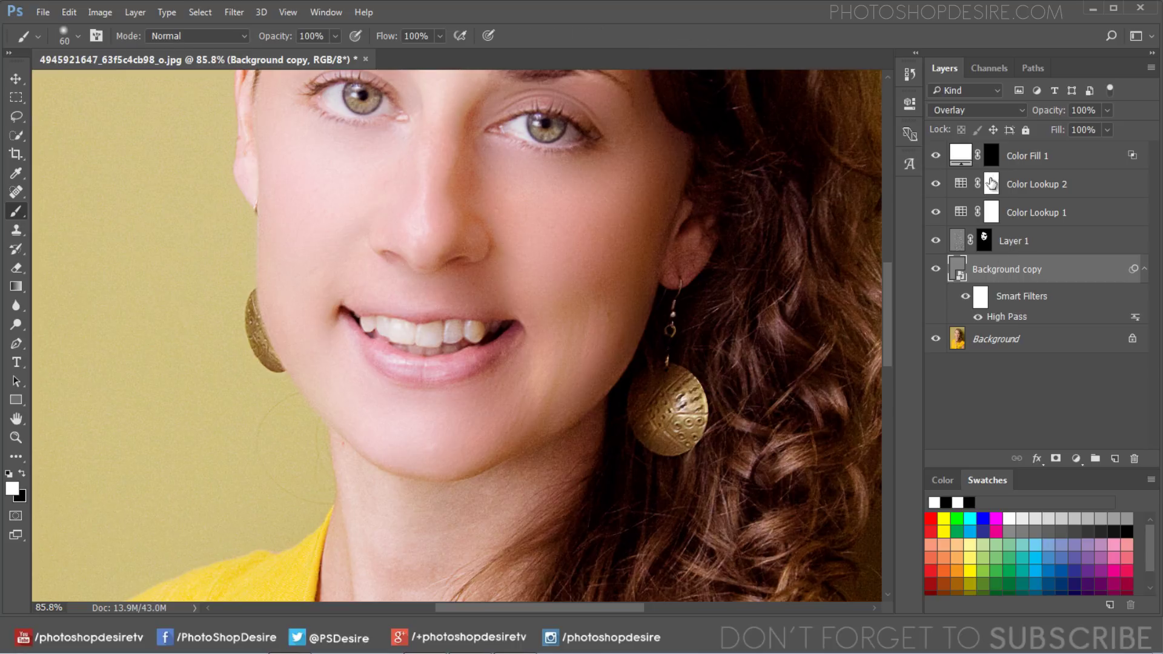
click(991, 156)
mouse_move(394, 334)
mouse_down()
mouse_move(375, 335)
mouse_move(478, 334)
mouse_up()
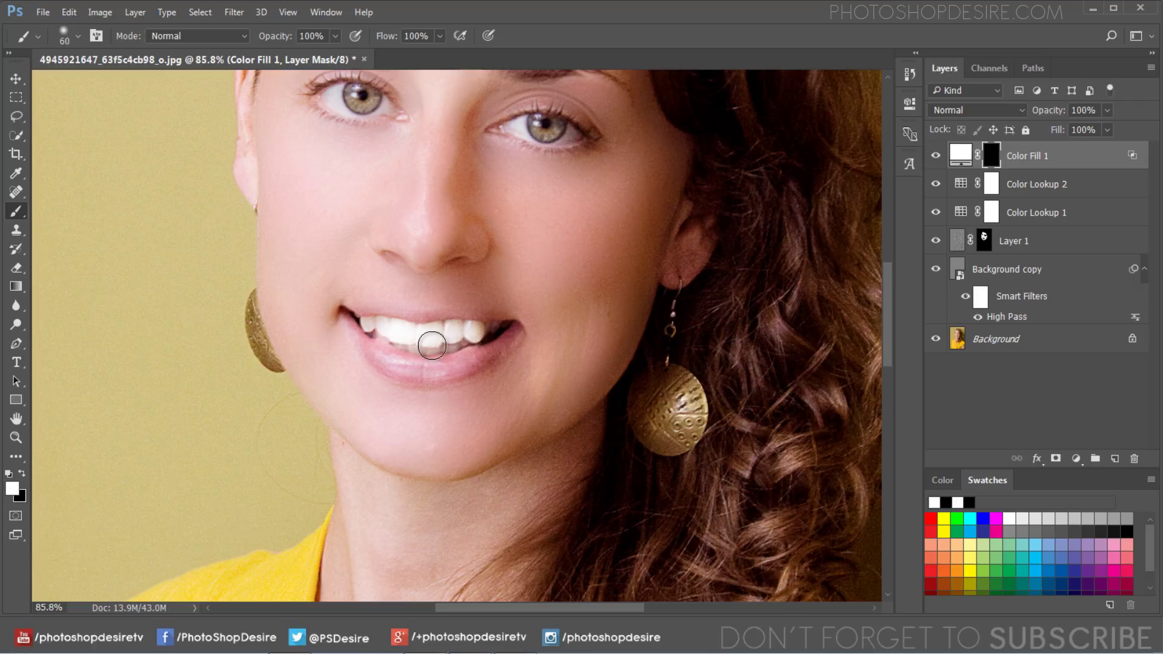
scroll(433, 338, up, 2)
scroll(423, 343, up, 3)
key(bracketleft)
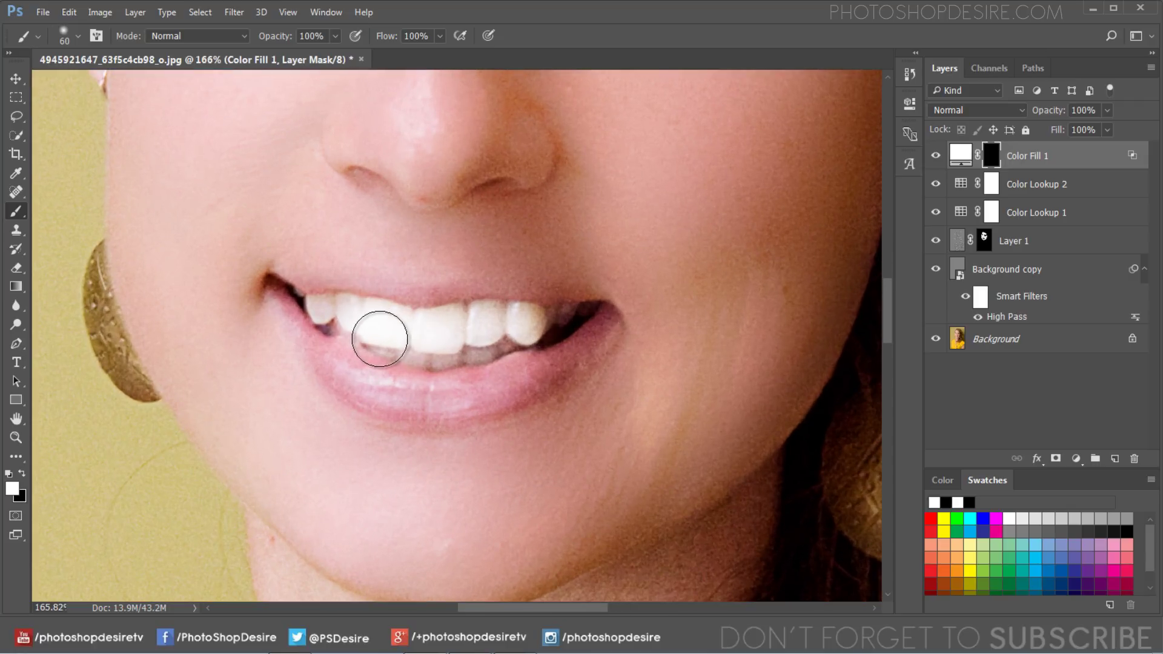
mouse_move(376, 333)
mouse_down()
mouse_move(307, 300)
mouse_move(334, 300)
mouse_move(304, 298)
mouse_move(326, 325)
mouse_move(378, 349)
mouse_move(439, 360)
mouse_move(535, 342)
mouse_move(501, 342)
mouse_move(571, 312)
mouse_move(525, 316)
mouse_move(586, 310)
mouse_move(457, 316)
mouse_move(490, 316)
mouse_move(468, 348)
mouse_move(510, 335)
mouse_move(491, 343)
mouse_move(428, 322)
mouse_move(464, 314)
mouse_move(418, 321)
mouse_move(316, 304)
mouse_move(382, 320)
mouse_move(341, 321)
mouse_move(530, 338)
mouse_move(491, 356)
mouse_move(547, 328)
mouse_move(366, 330)
mouse_move(325, 307)
mouse_up()
key(bracketleft)
key(bracketleft)
key(bracketleft)
key(bracketleft)
key(bracketleft)
key(bracketleft)
key(bracketleft)
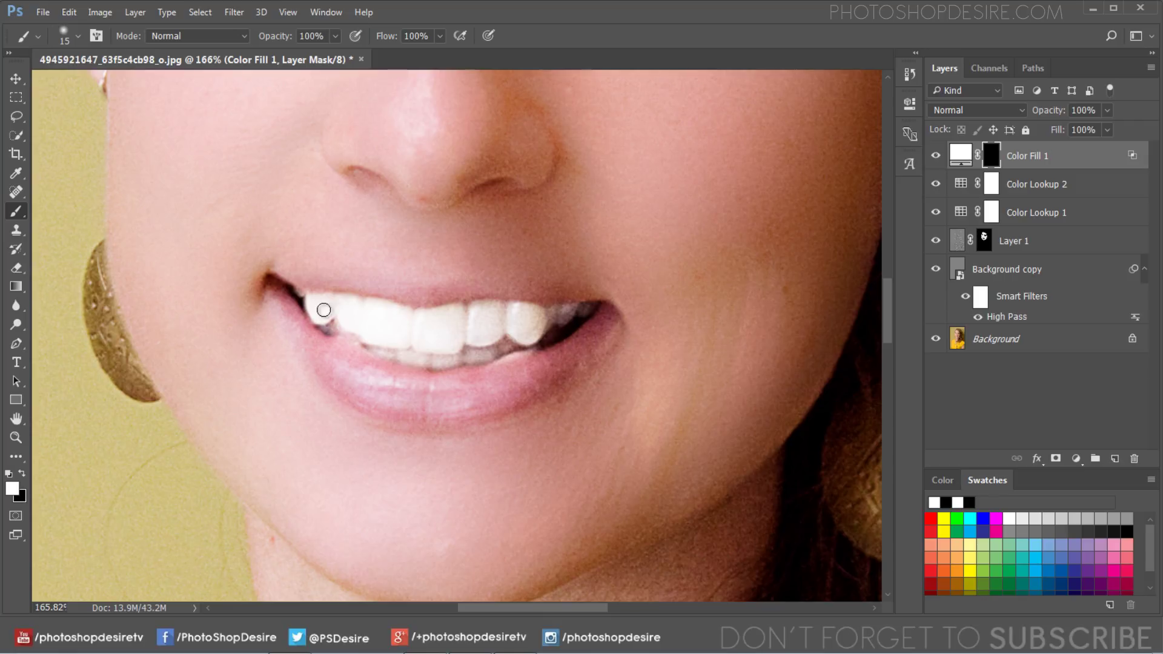
scroll(402, 293, down, 3)
scroll(472, 358, up, 5)
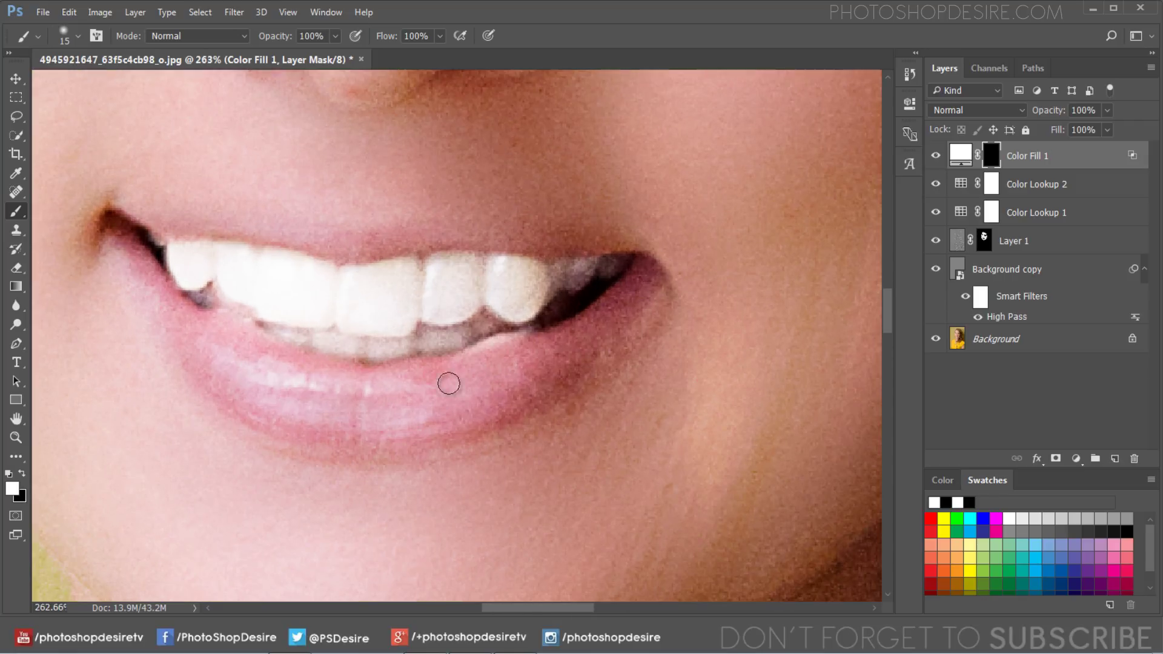
- Paint black along the lower lip edge to remove stray whitening
click(23, 473)
mouse_move(472, 364)
mouse_down()
mouse_move(531, 339)
mouse_move(490, 352)
mouse_up()
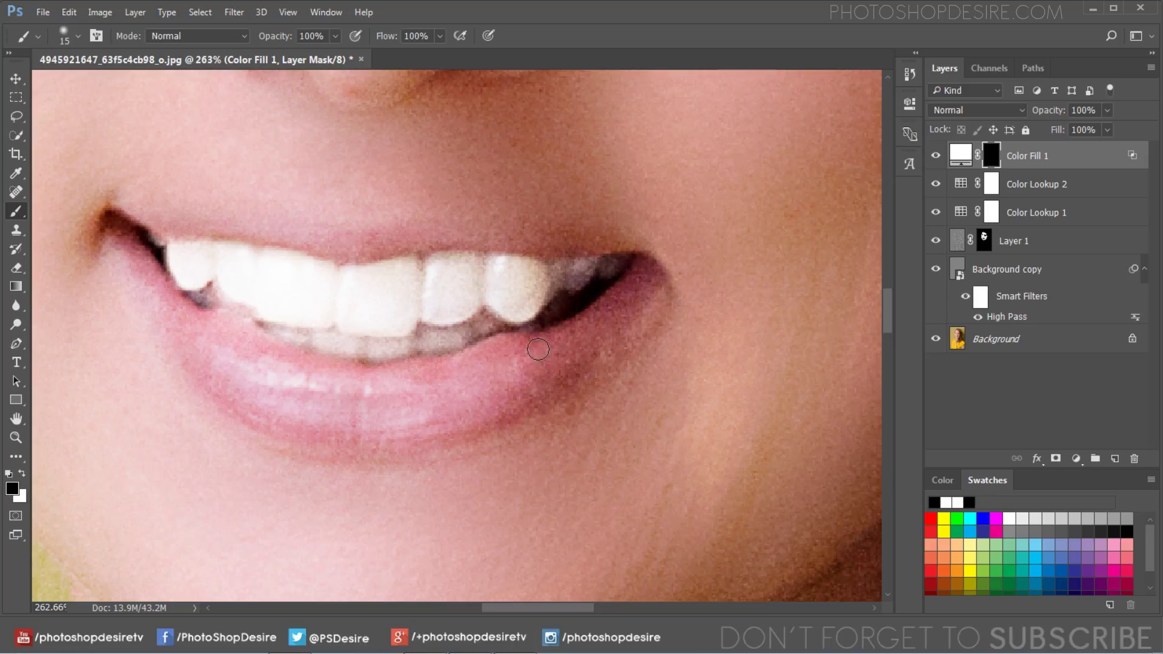
scroll(351, 290, down, 5)
- Lower Color Fill 1 opacity to about 50%
scroll(351, 289, down, 2)
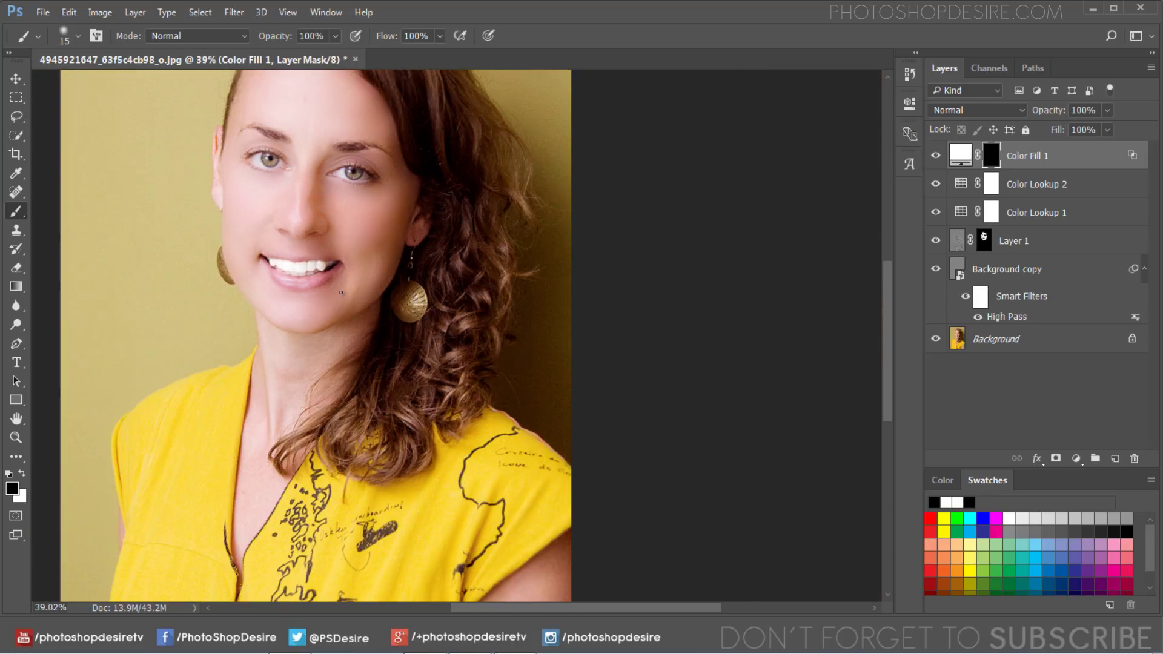
scroll(510, 282, up, 2)
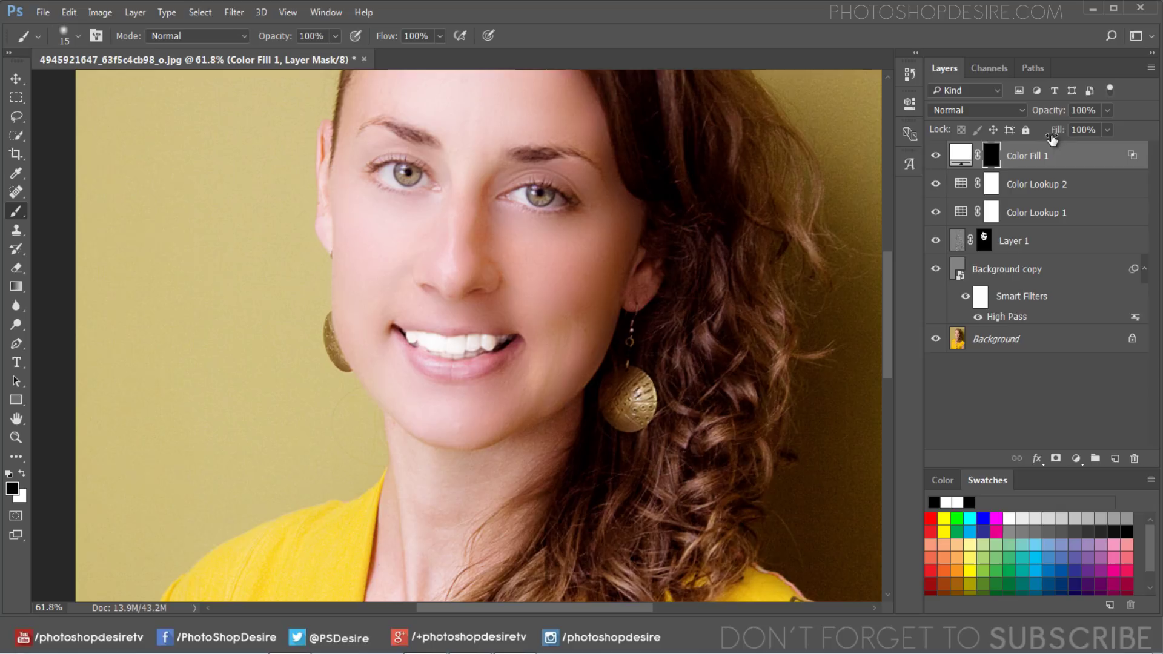
drag(1052, 116, 1015, 115)
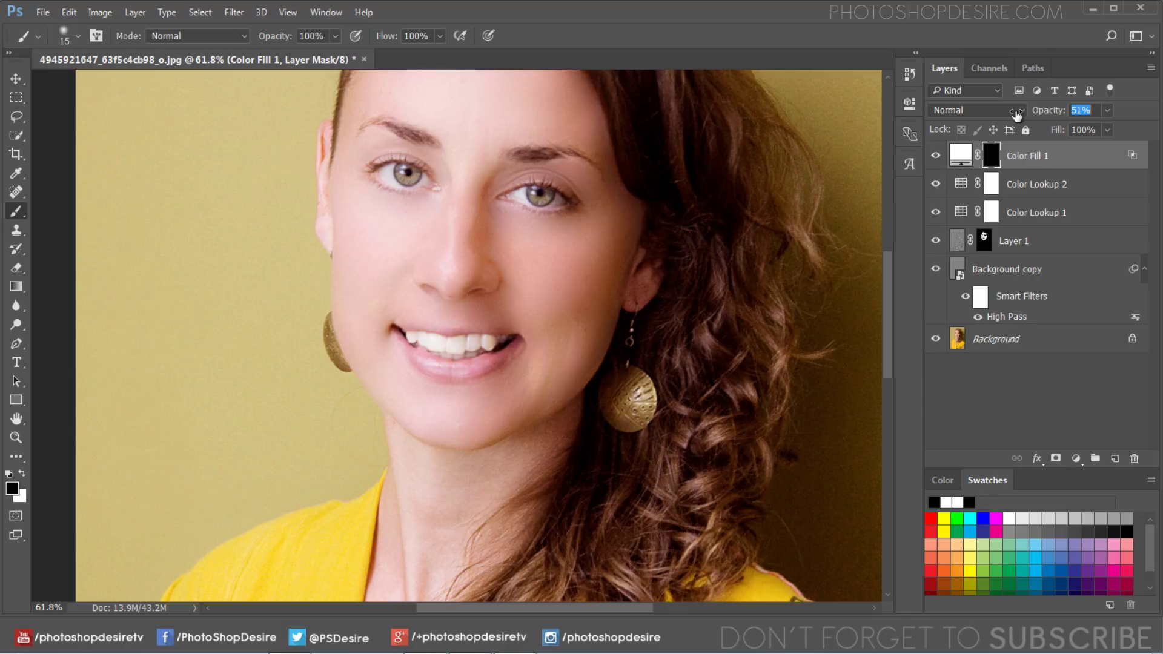
- Toggle the whitening on and off to compare the teeth, then zoom on the mouth
click(936, 156)
click(937, 158)
click(936, 157)
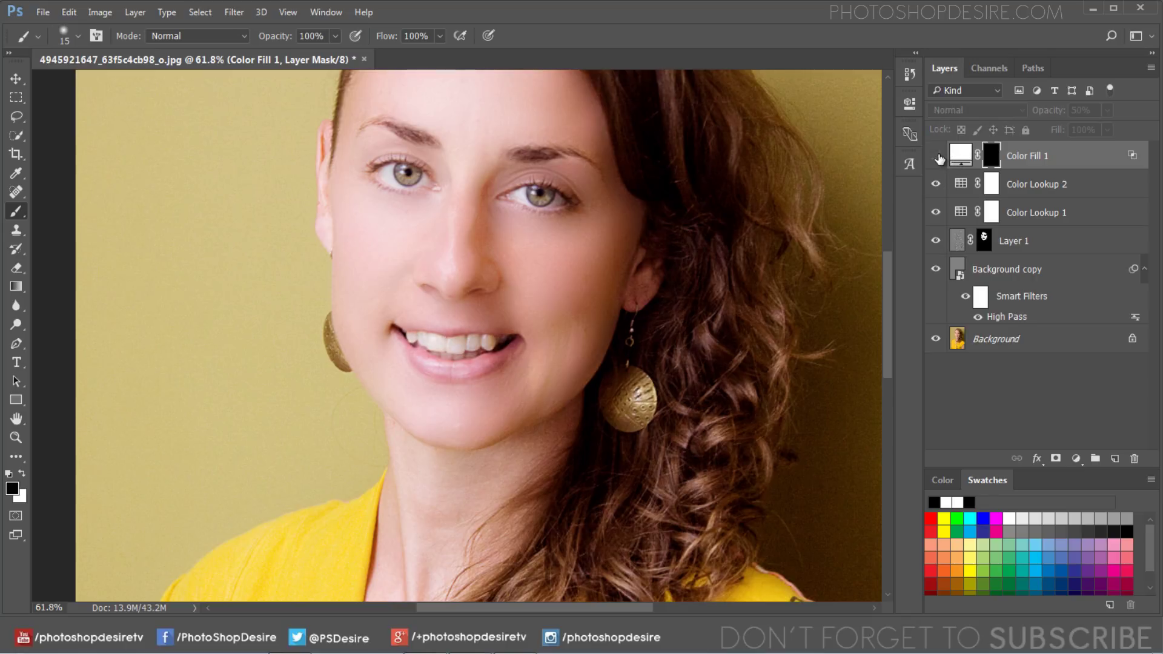
click(936, 156)
click(16, 78)
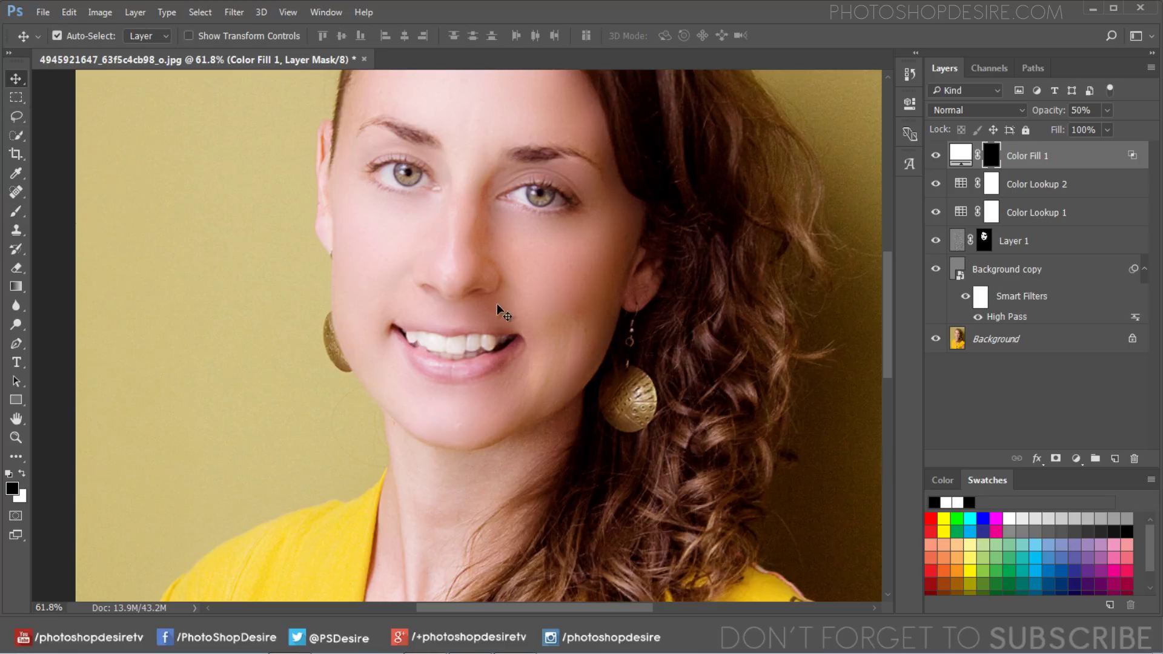
scroll(466, 351, up, 4)
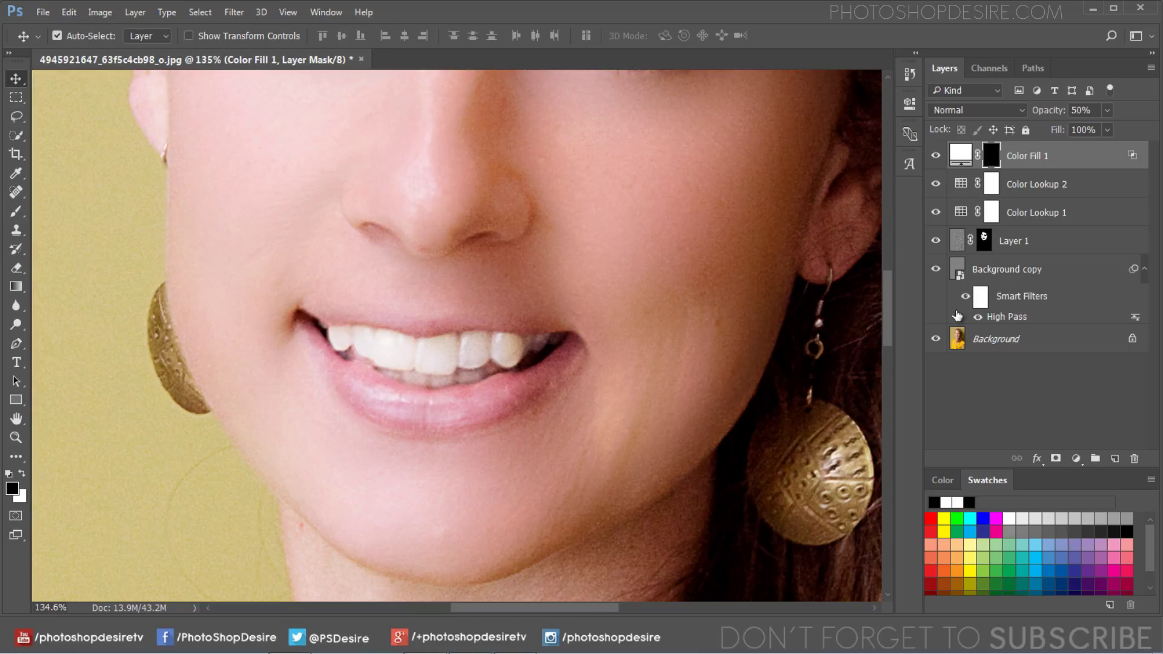
- Add a Hue/Saturation layer colorized red at Hue 360 and Saturation 25
click(1076, 458)
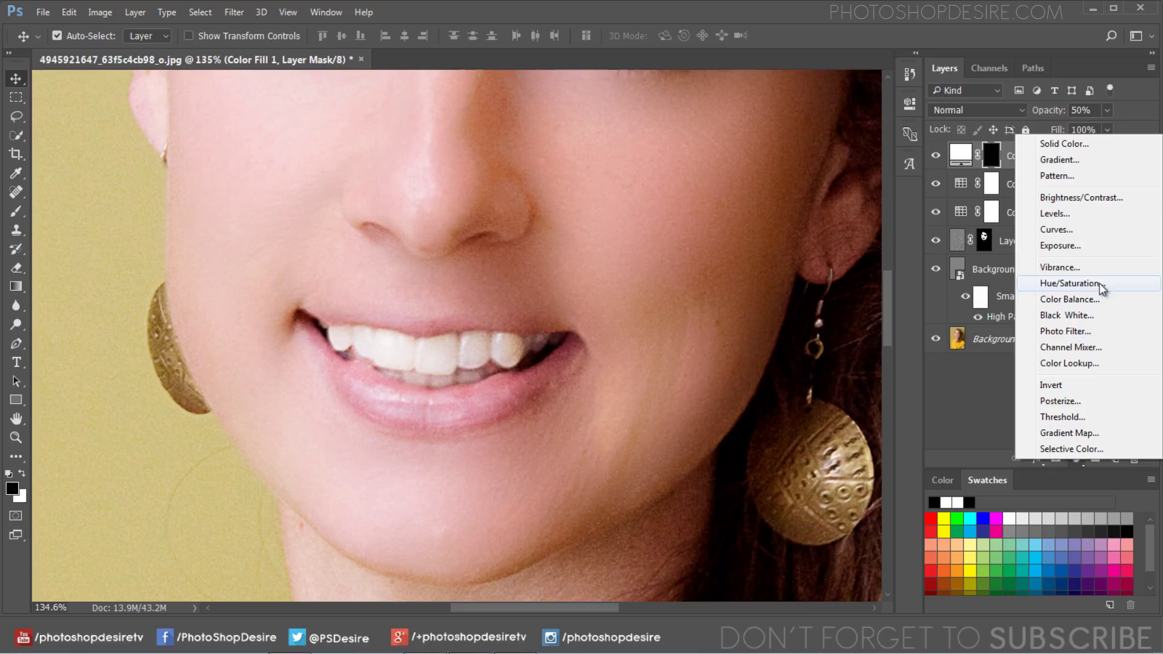
click(1070, 283)
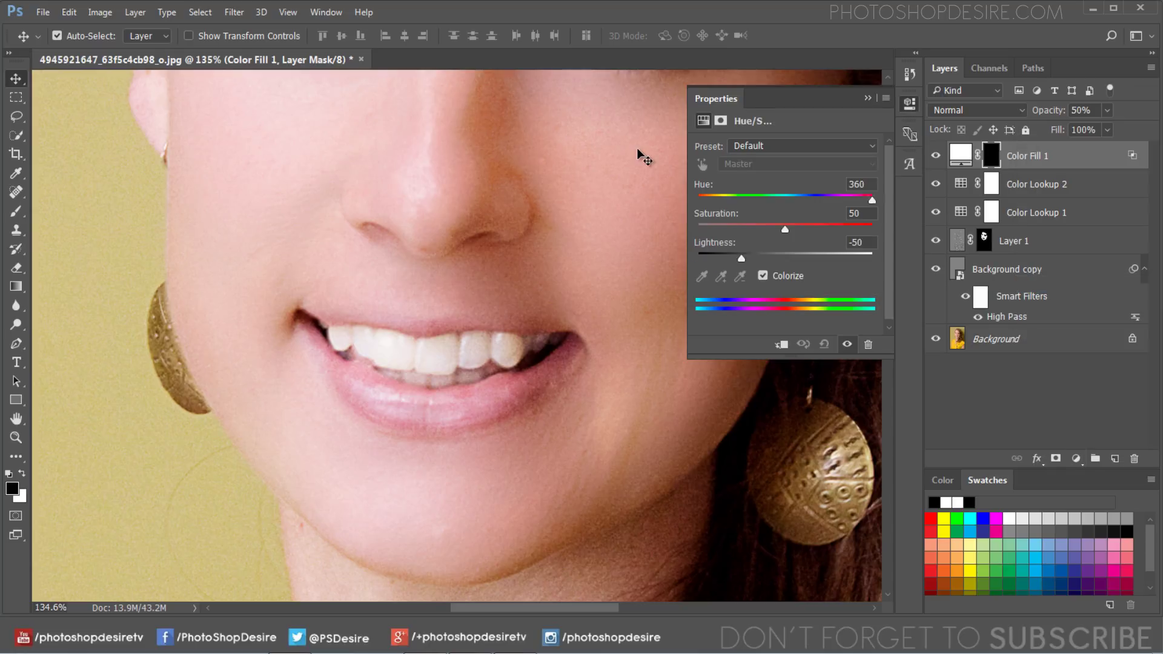
click(763, 276)
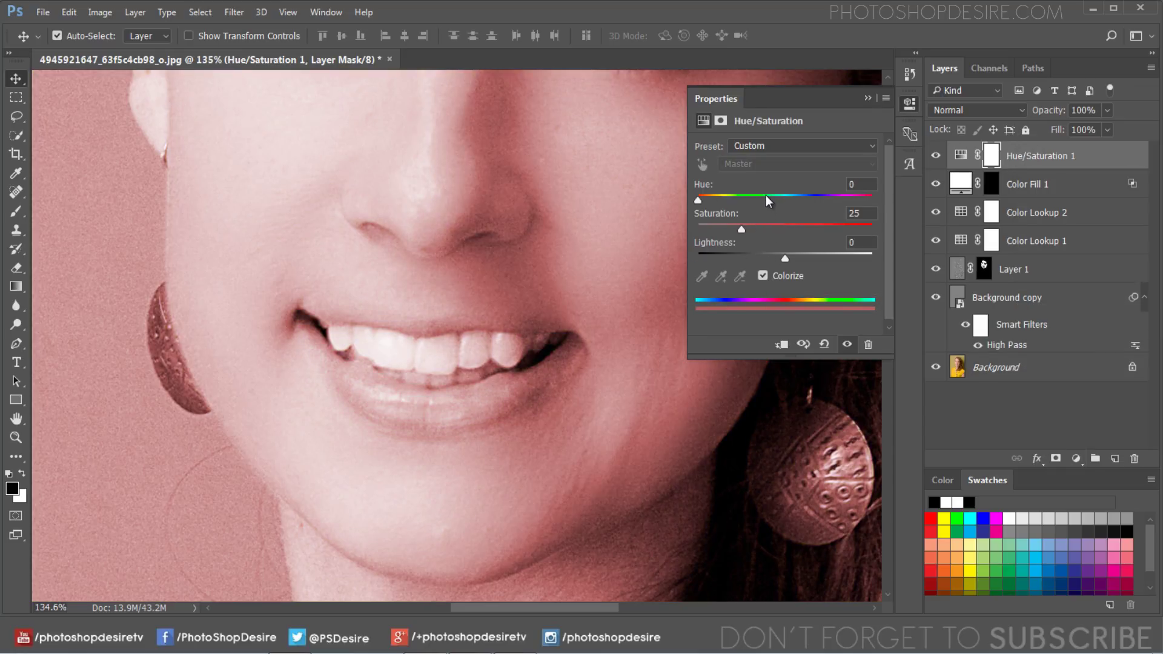
drag(765, 201, 888, 206)
click(867, 98)
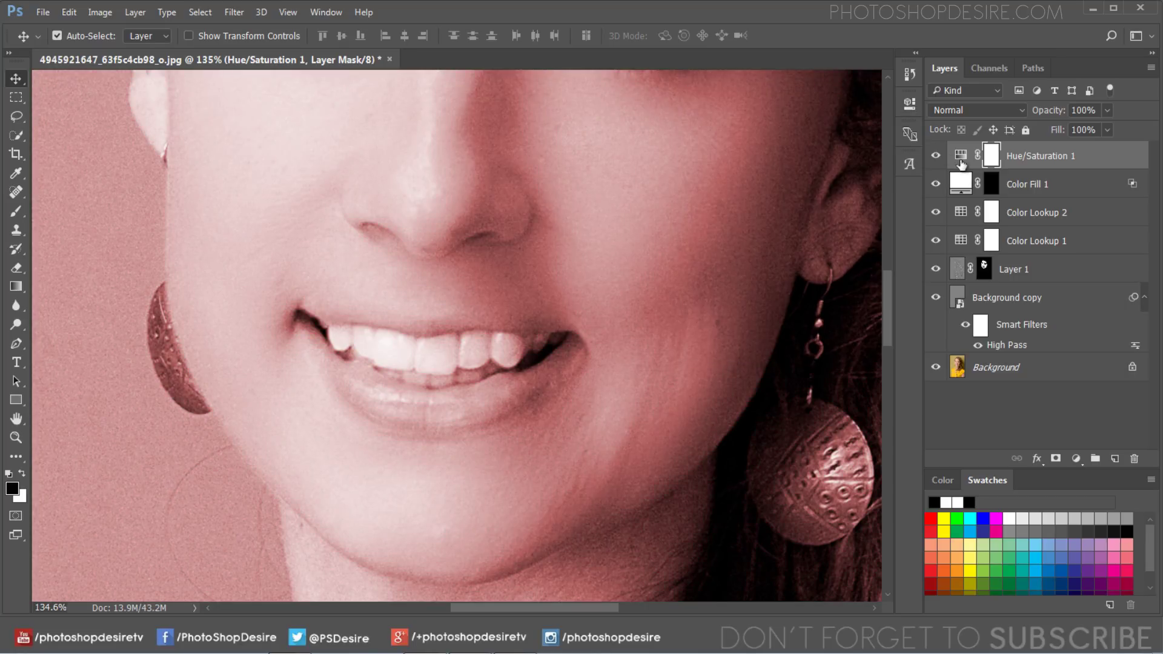
- Invert the Hue/Saturation 1 mask to hide the red tint
click(104, 13)
mouse_move(218, 49)
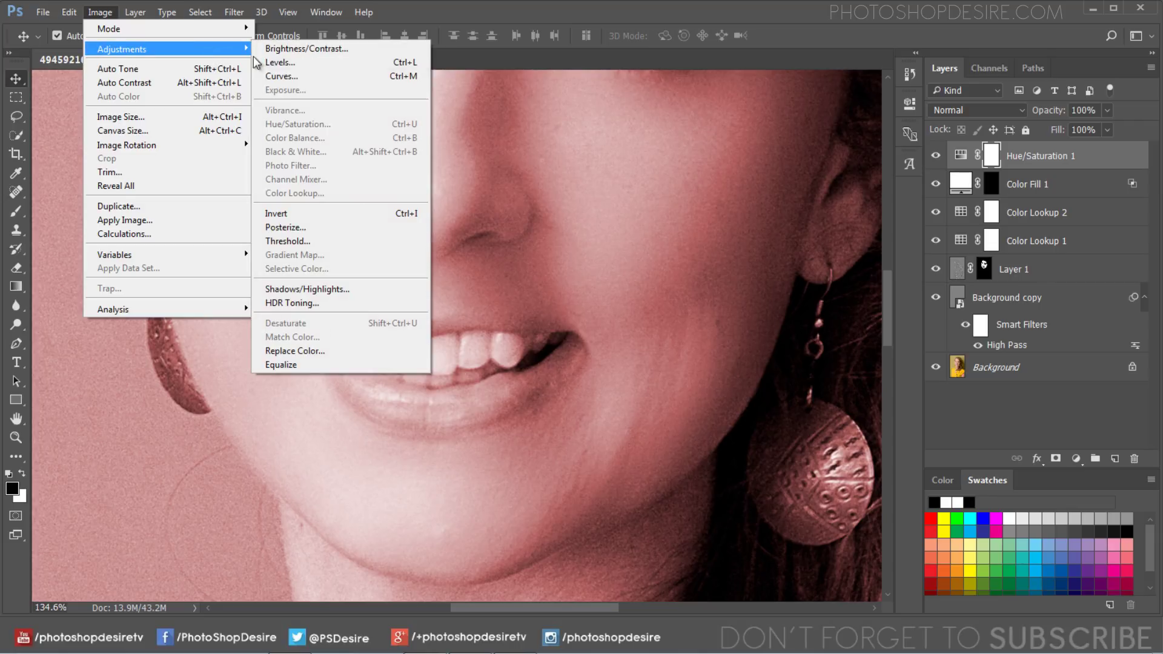
click(312, 215)
click(84, 300)
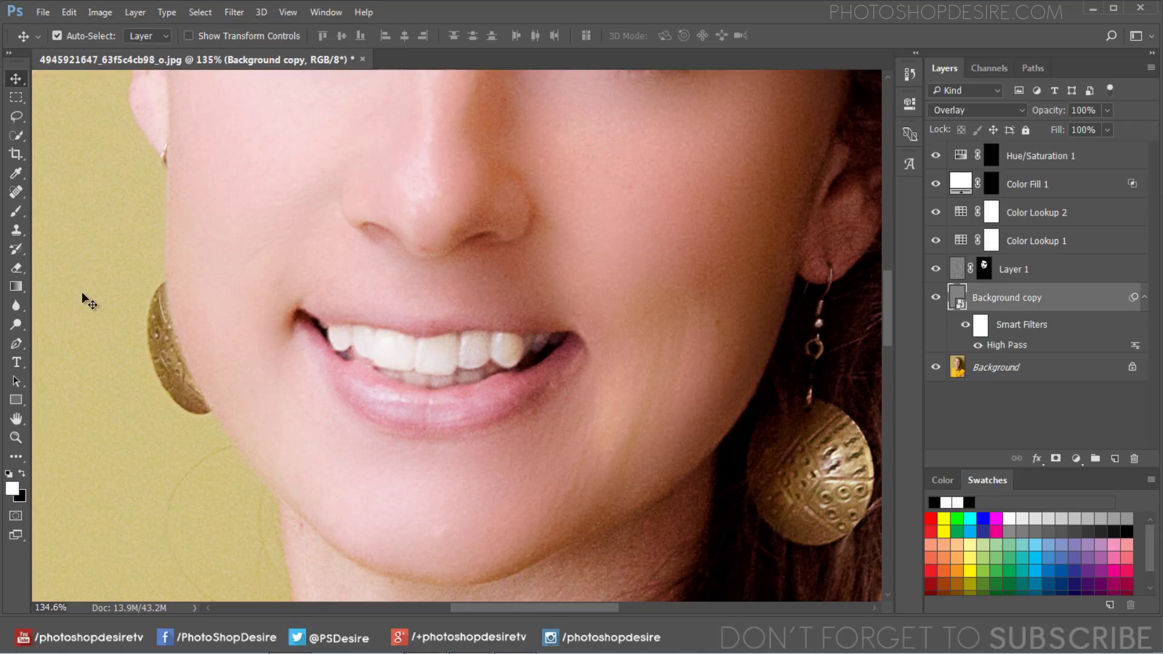
- Paint white on the mask over the lips and mouth corner, shrinking the brush to 9
key(b)
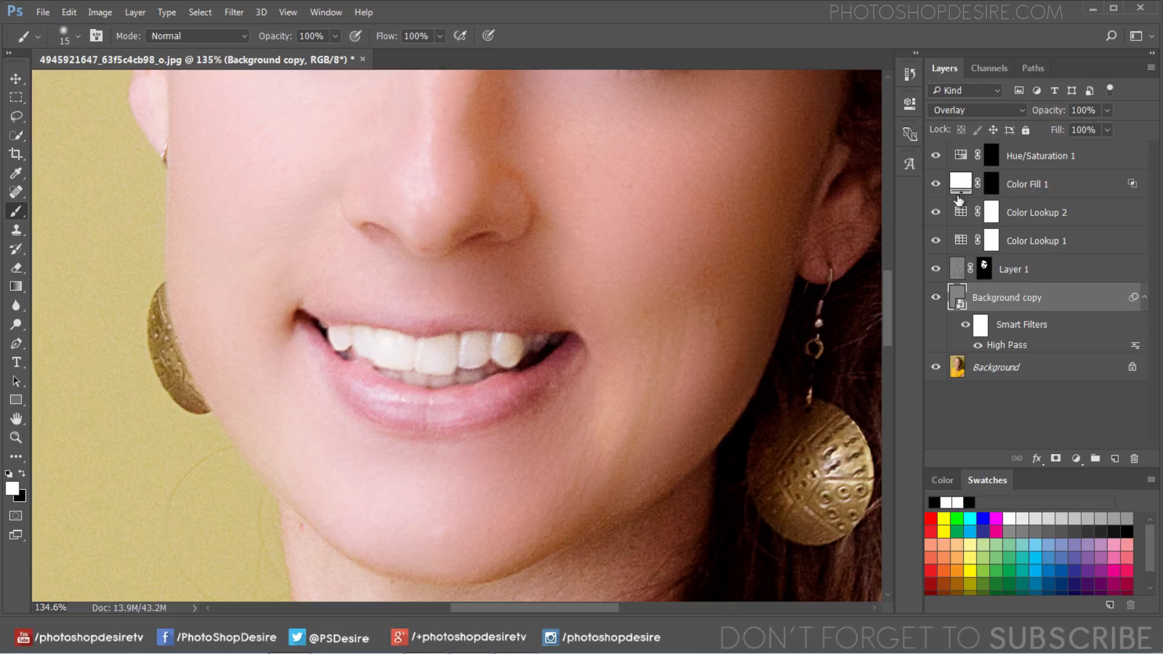
click(990, 158)
key(x)
scroll(416, 402, up, 5)
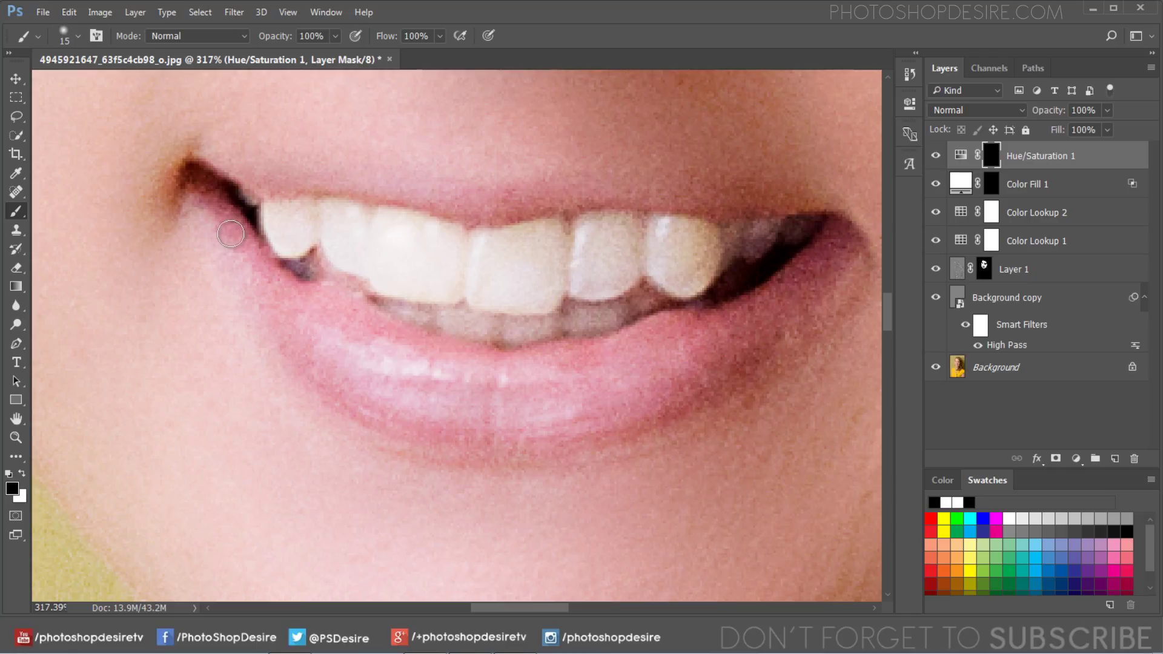
click(23, 475)
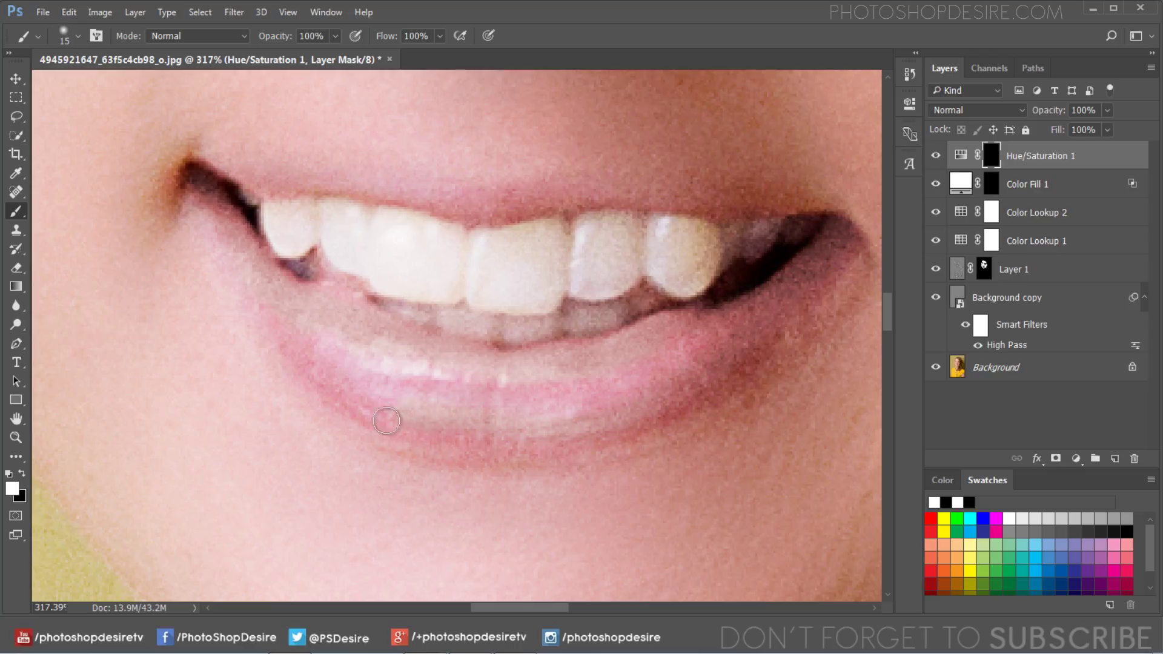
mouse_move(362, 378)
mouse_down()
mouse_move(512, 377)
mouse_move(361, 392)
mouse_move(554, 393)
mouse_move(424, 388)
mouse_up()
mouse_move(215, 177)
mouse_down()
mouse_move(252, 182)
mouse_move(244, 192)
mouse_up()
key(bracketleft)
key(bracketleft)
scroll(315, 402, down, 3)
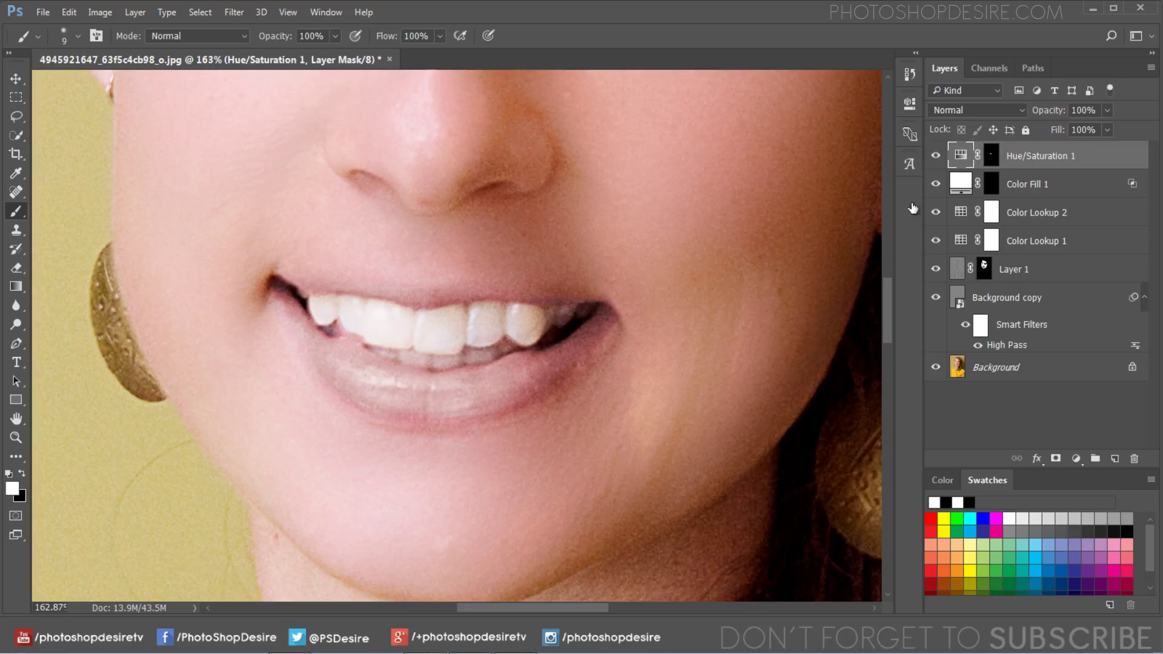
- Set Hue/Saturation 1 to Saturation 50 and Lightness -50 for deep red lips
click(909, 103)
drag(742, 229, 747, 258)
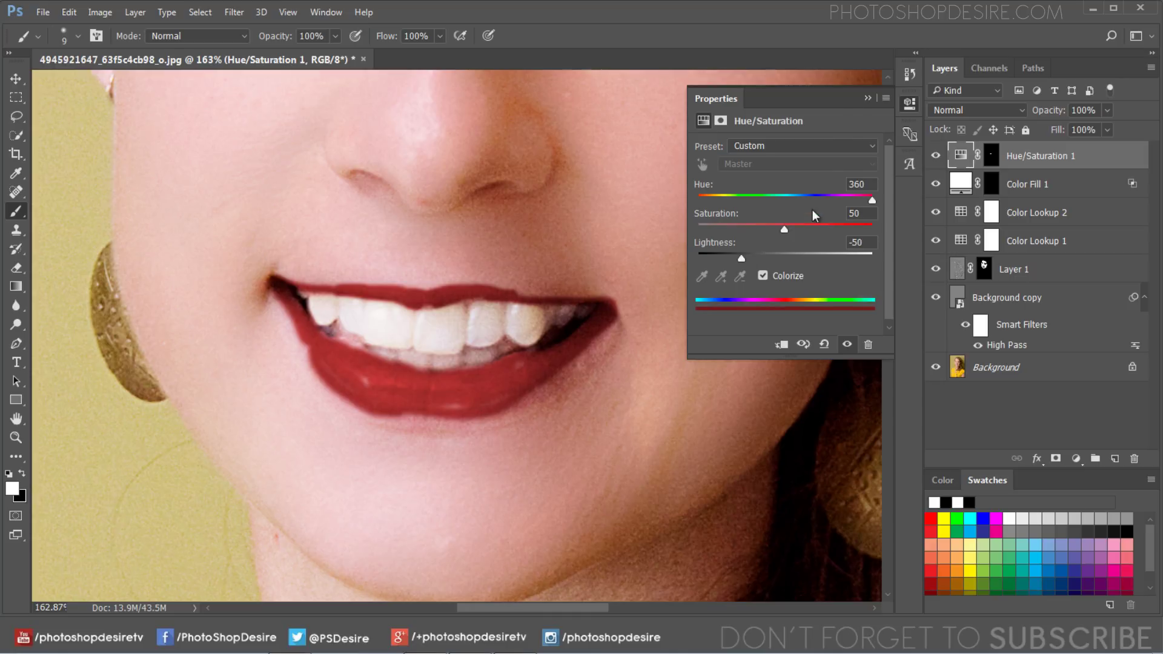
click(862, 100)
scroll(533, 252, down, 5)
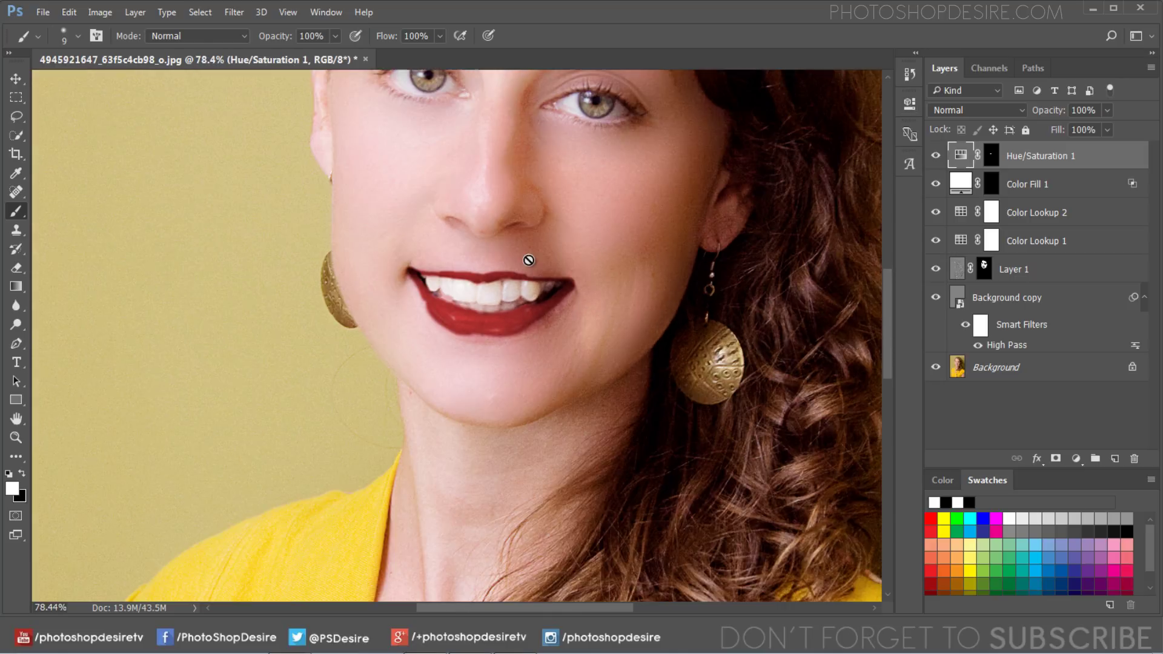
scroll(532, 262, up, 3)
- Set Hue/Saturation 1's blend mode to Soft Light after briefly trying Linear Dodge (Add)
click(998, 111)
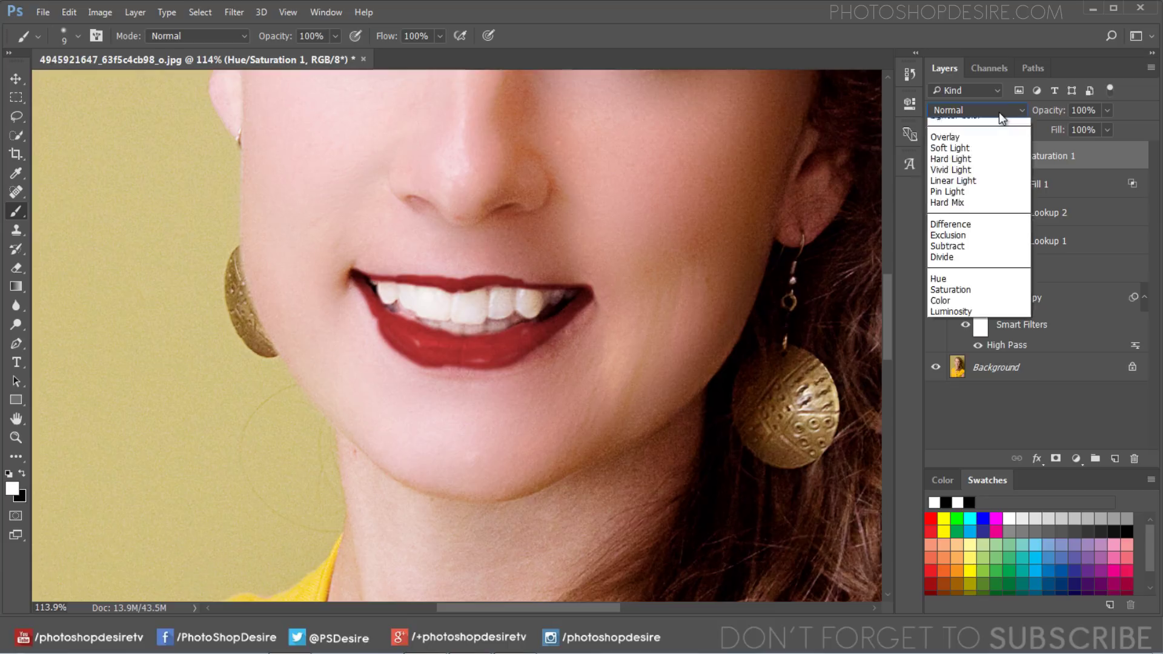
click(980, 298)
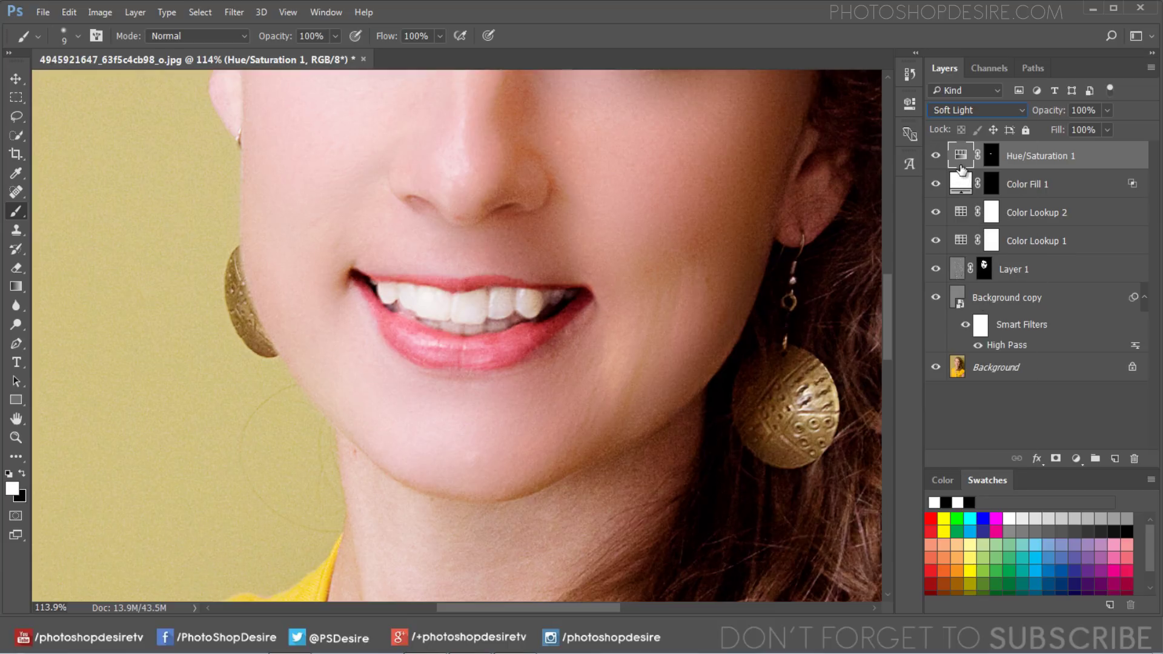
click(964, 187)
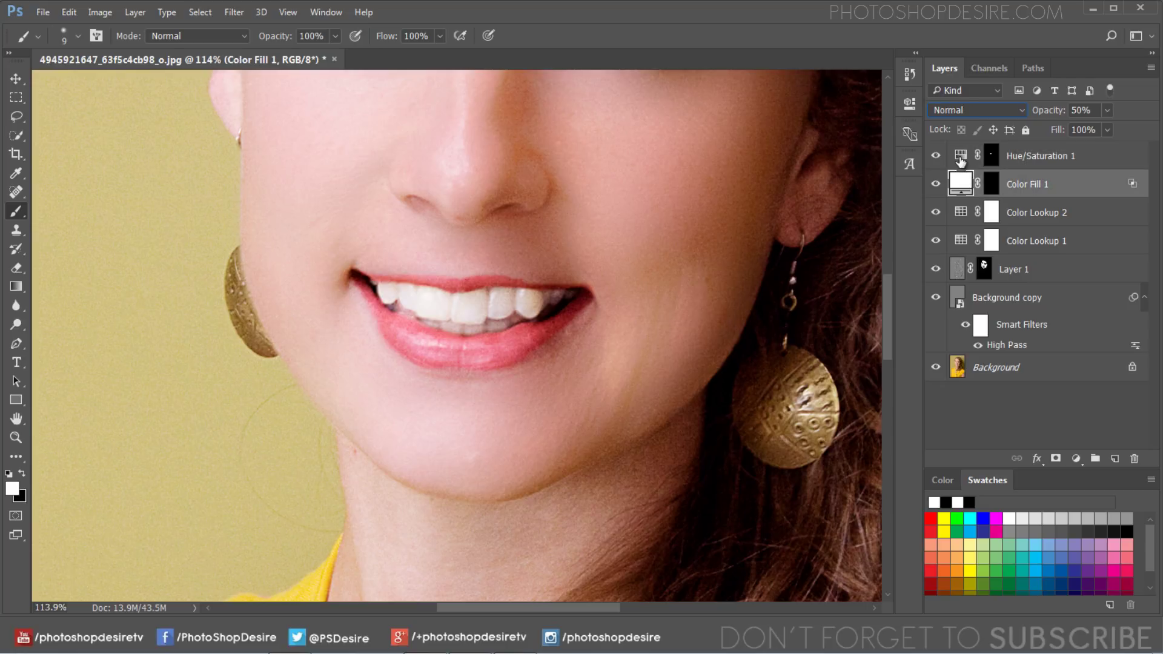
click(991, 156)
key(shift+alt+w)
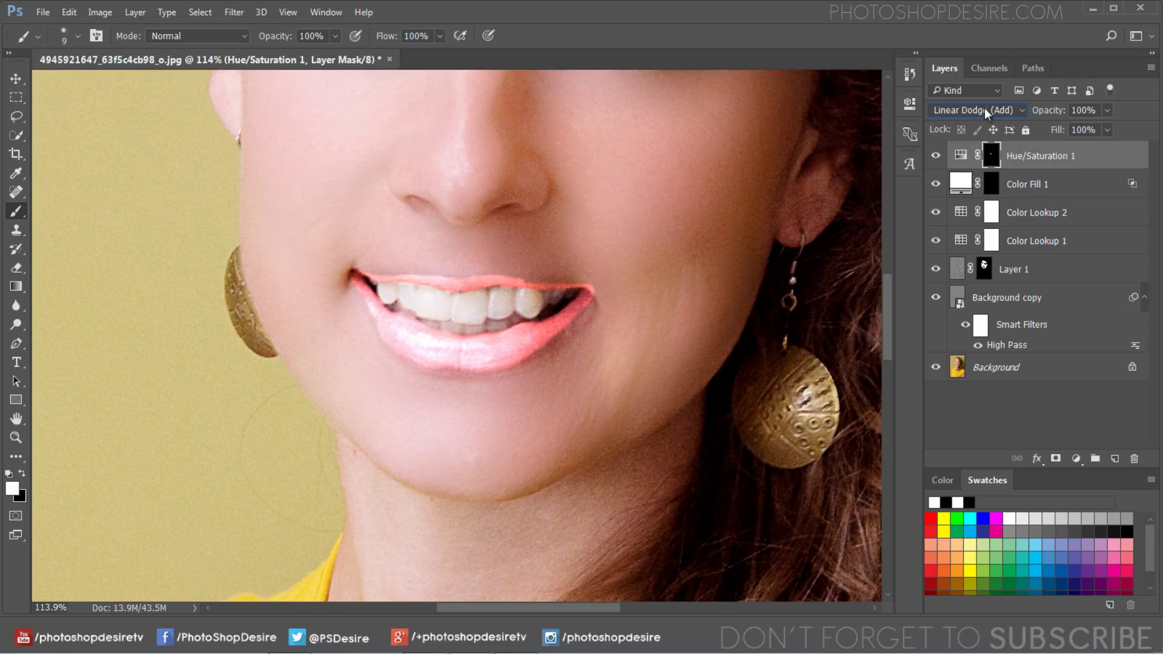
click(984, 109)
click(971, 299)
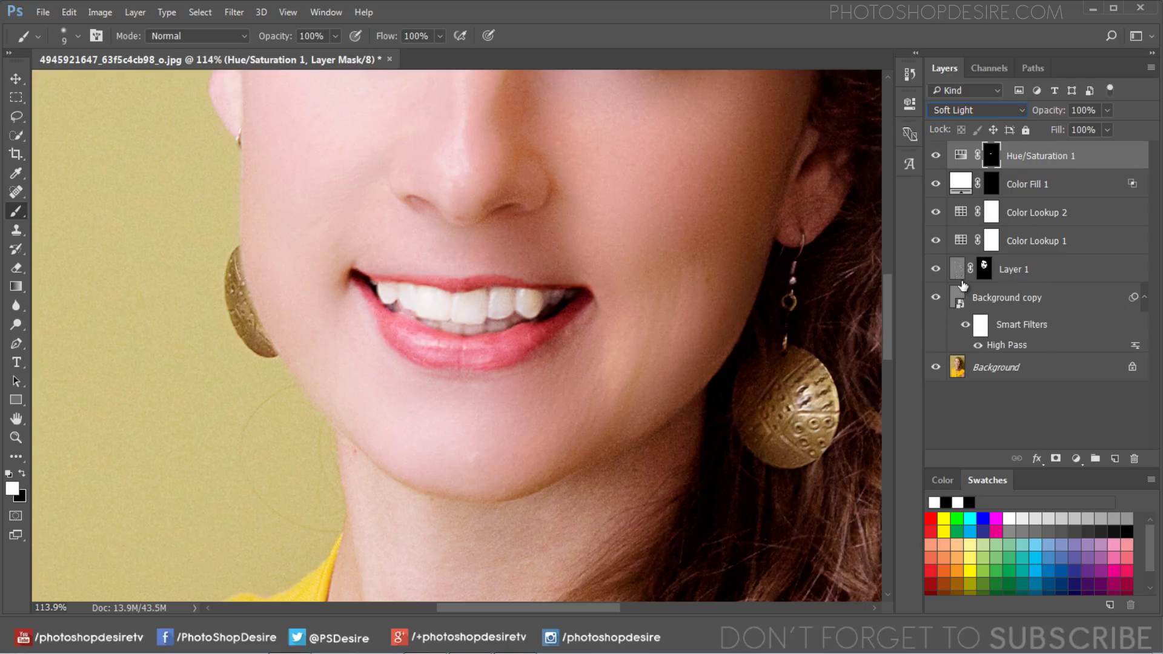
scroll(497, 310, up, 5)
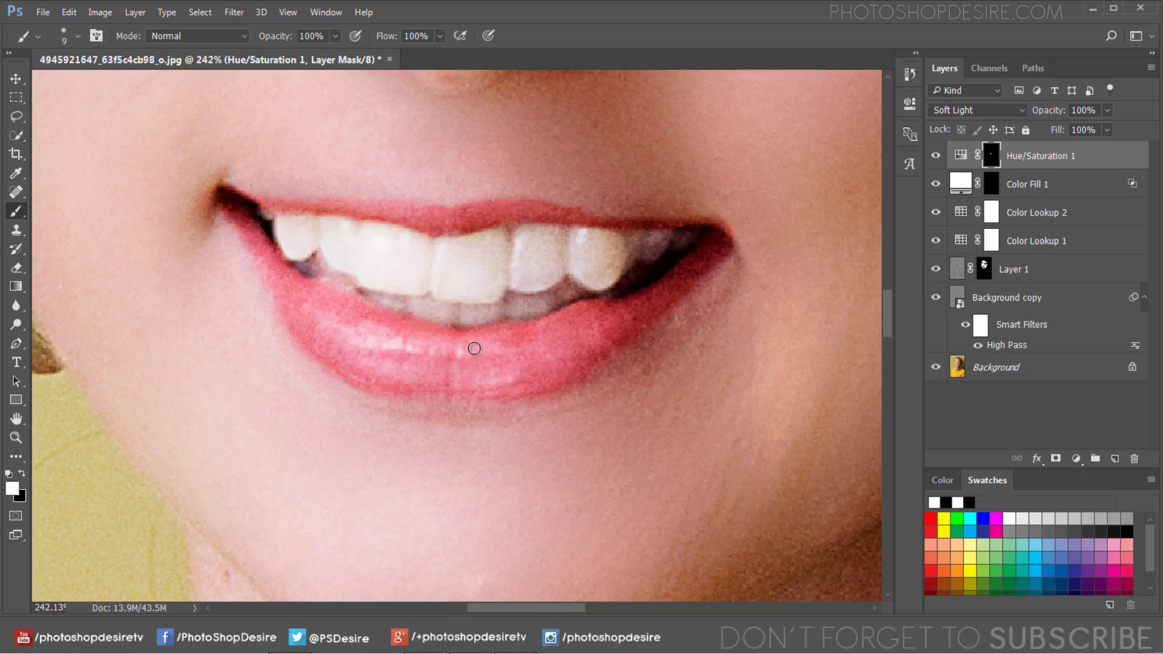
- Paint more lip colour along the lower lip with a size-20 brush, then switch to black
key(bracketright)
key(bracketright)
mouse_move(387, 368)
mouse_down()
mouse_move(438, 389)
mouse_move(485, 390)
mouse_move(422, 390)
mouse_move(507, 383)
mouse_move(617, 336)
mouse_up()
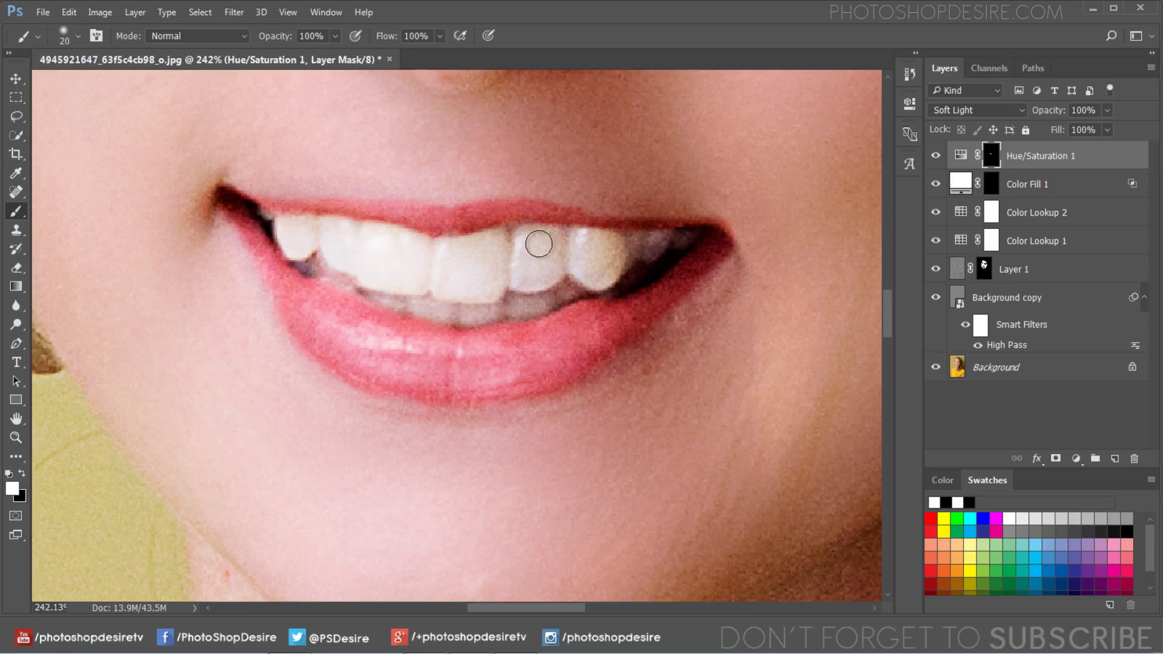
key(bracketleft)
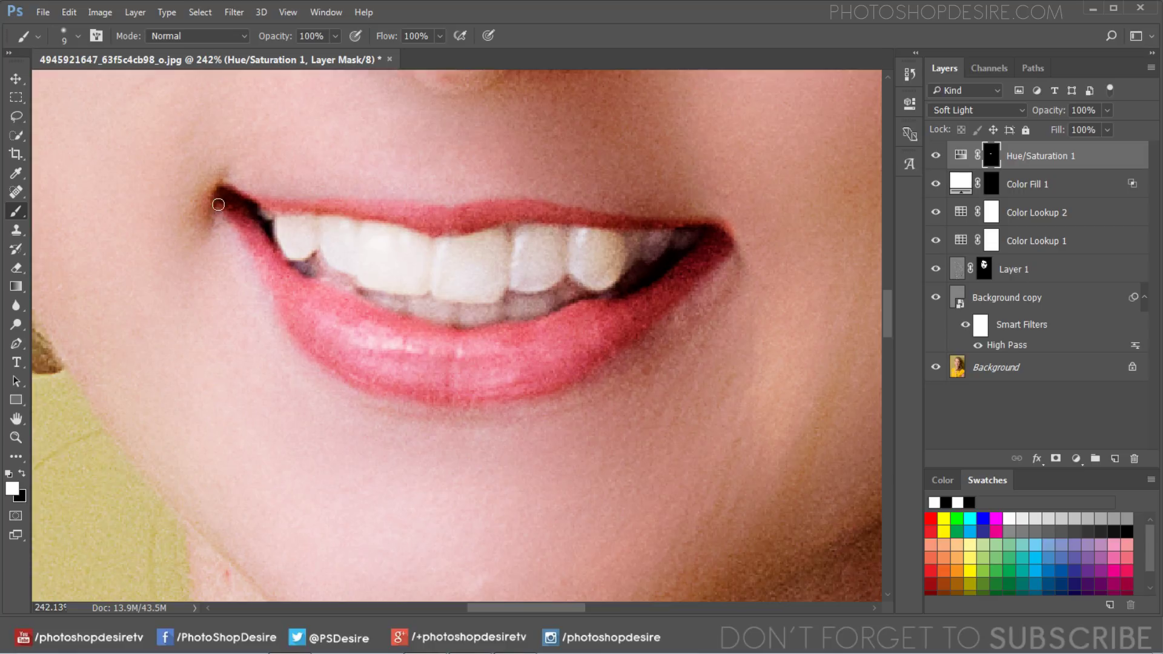
key(ctrl+0)
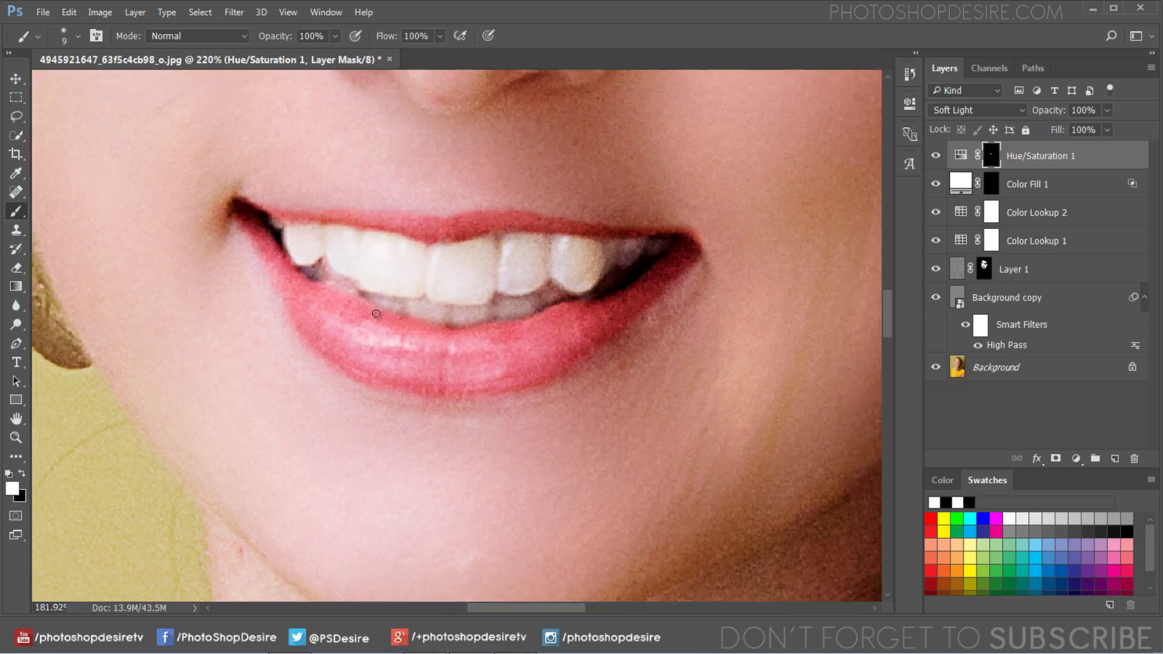
scroll(490, 302, up, 12)
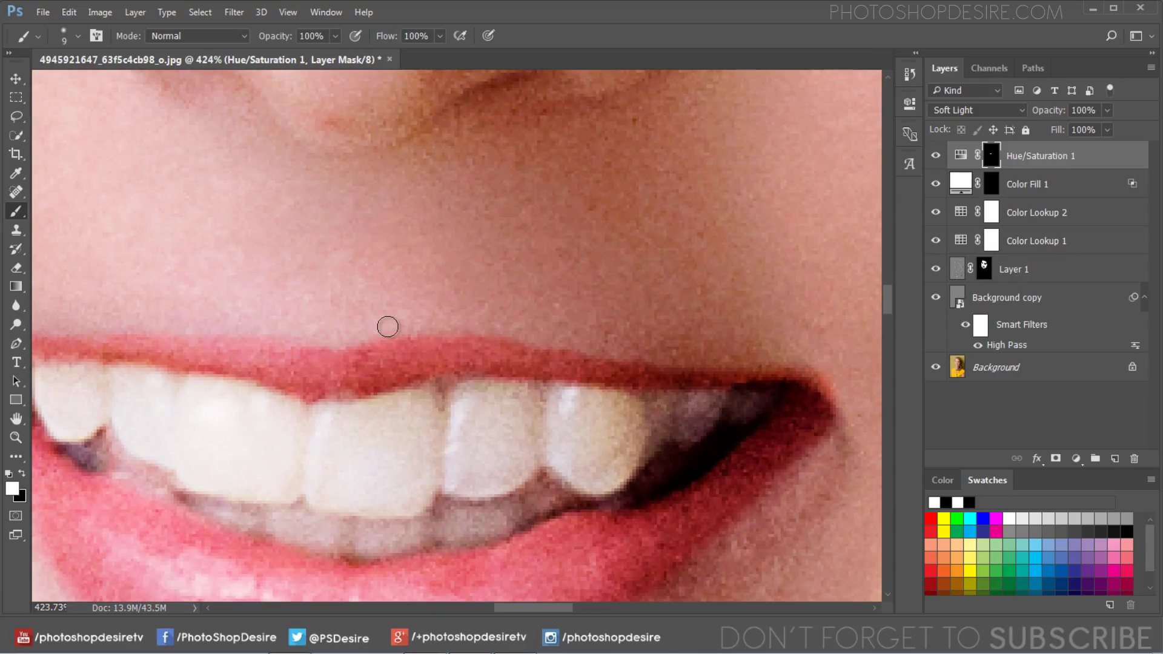
click(23, 474)
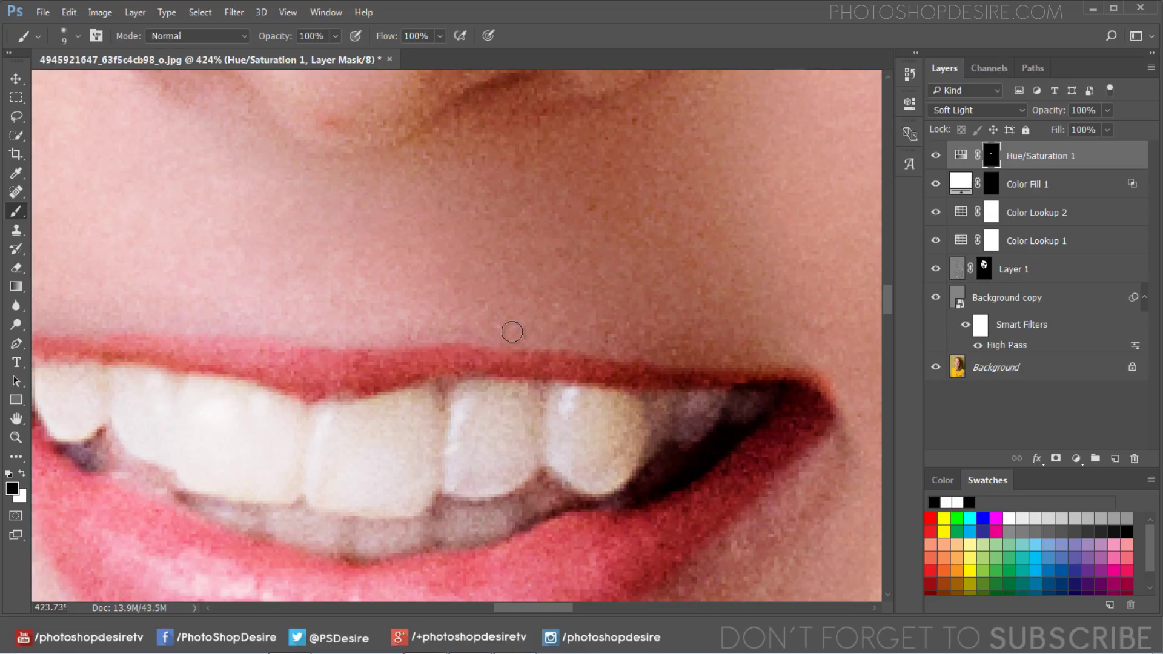
scroll(612, 316, down, 3)
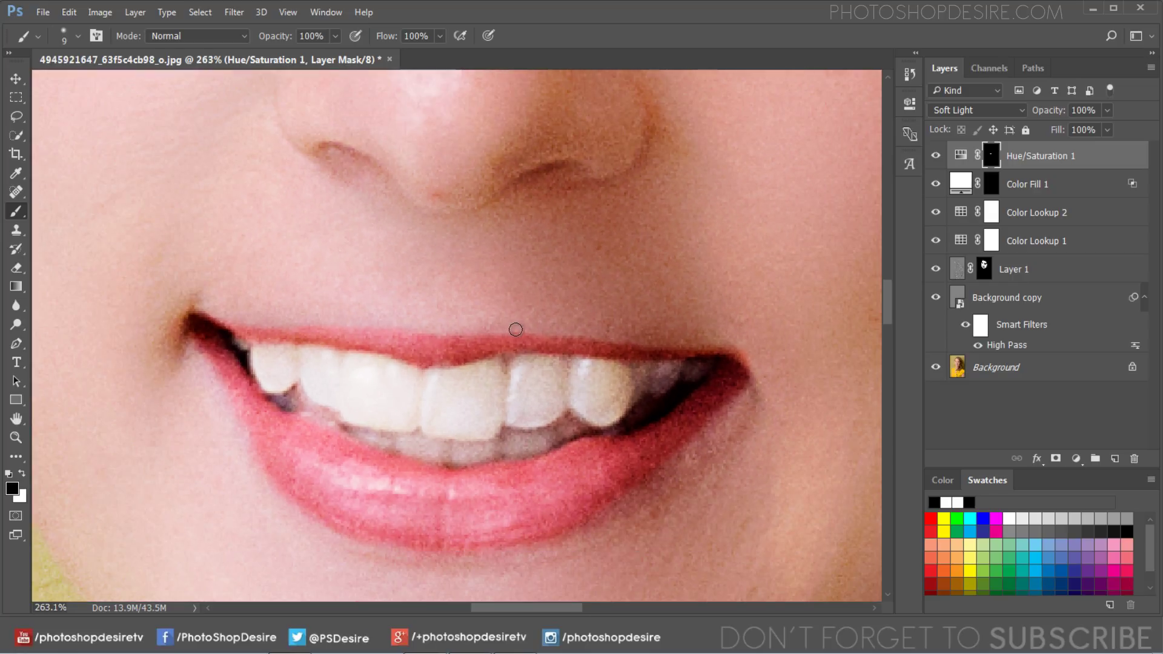
scroll(575, 326, down, 4)
scroll(574, 327, down, 4)
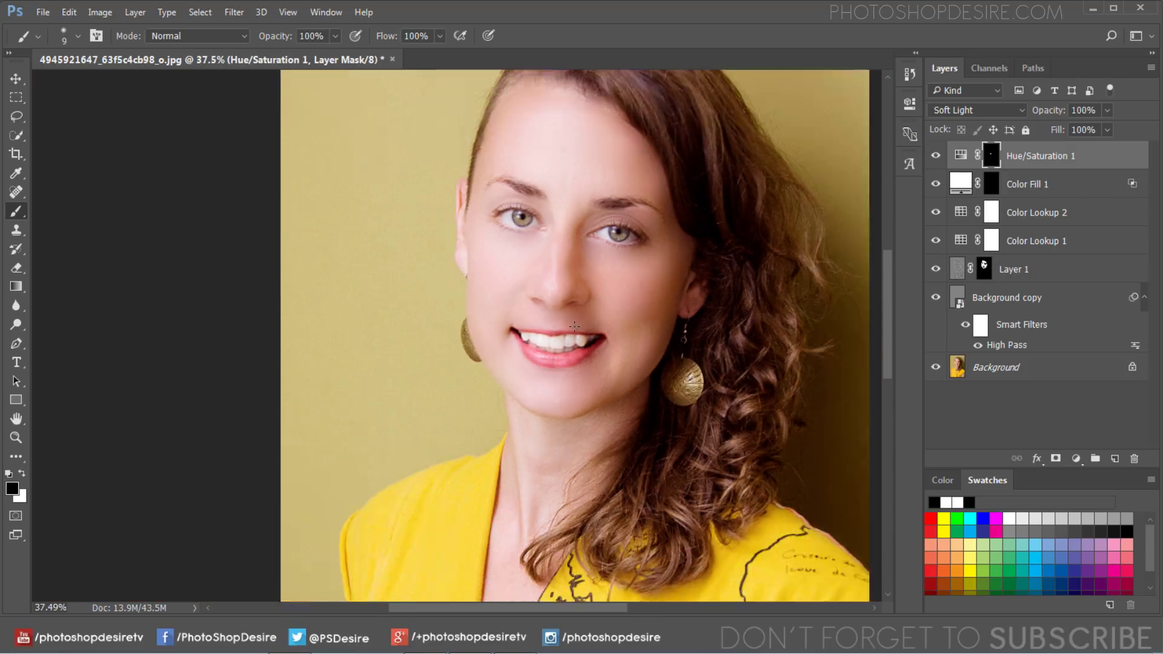
- Set the Hue/Saturation 1 lip tint opacity to 80%
scroll(574, 327, up, 3)
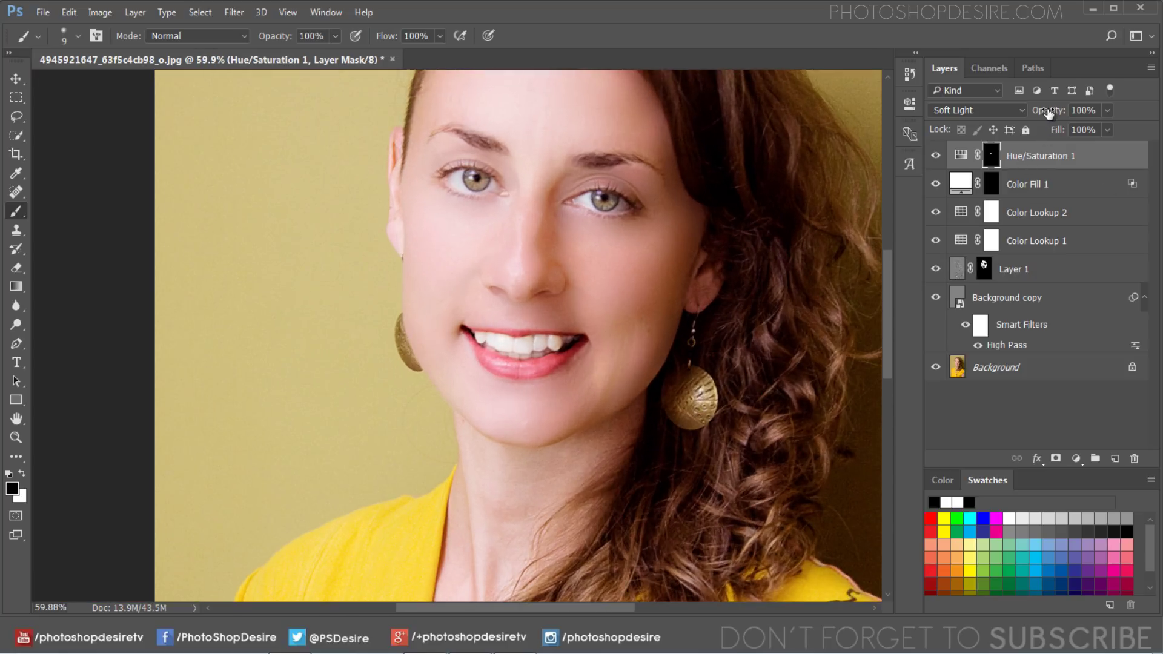
drag(1048, 113, 1022, 109)
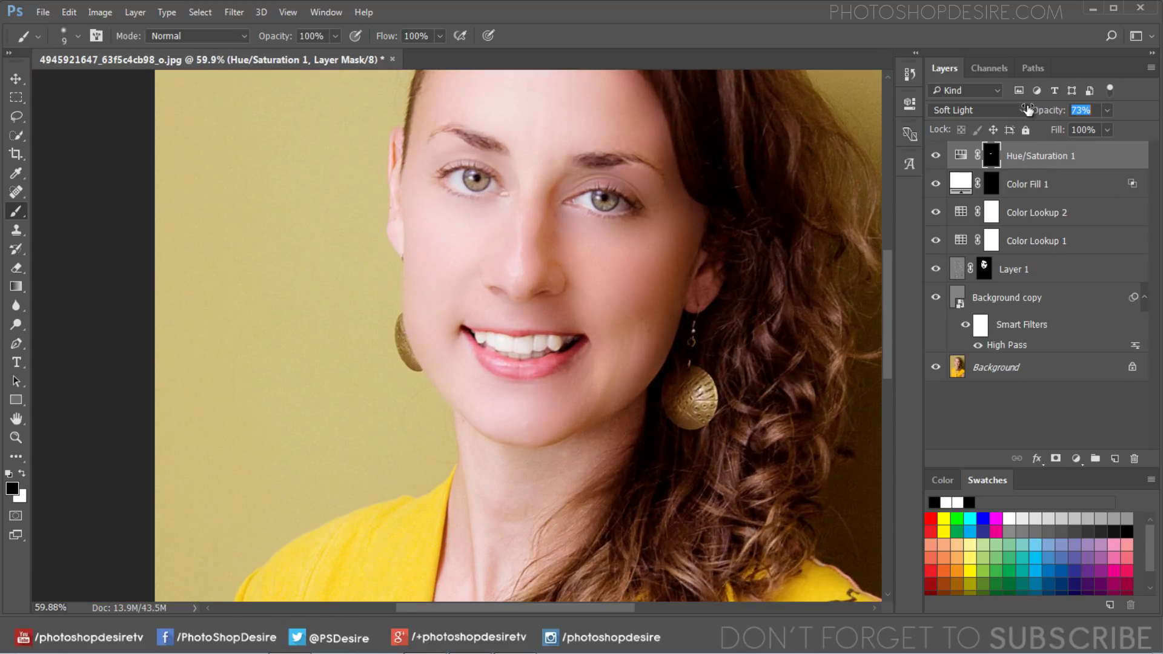
drag(1024, 110, 1026, 109)
click(16, 78)
scroll(500, 304, down, 5)
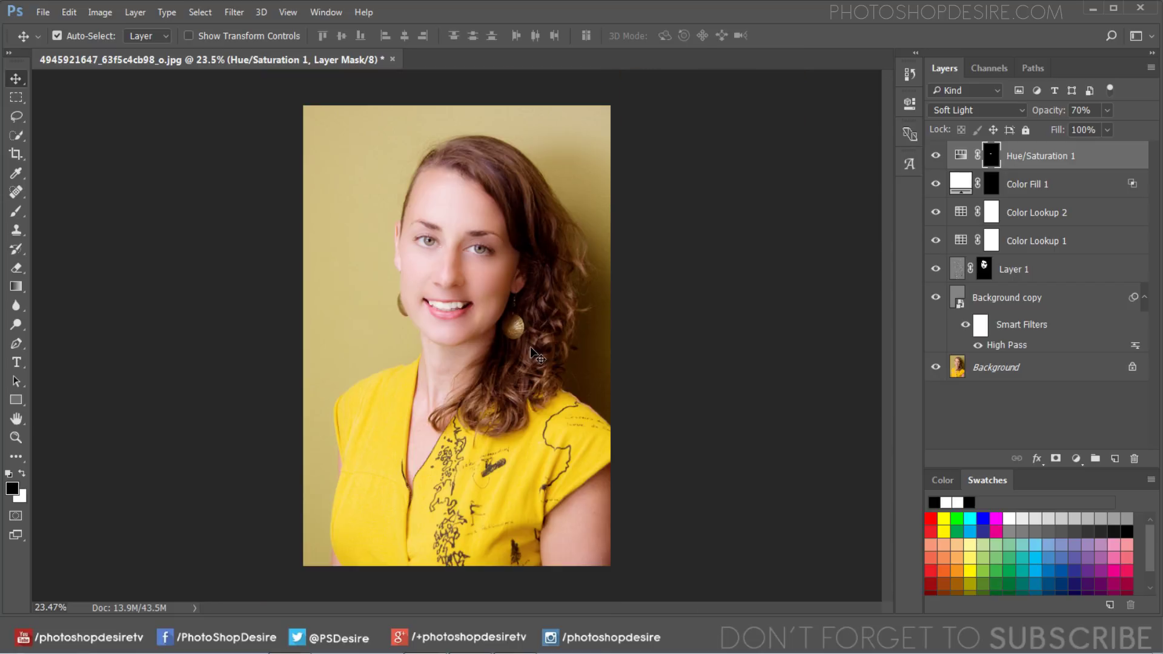
scroll(529, 346, up, 2)
drag(1047, 113, 1054, 112)
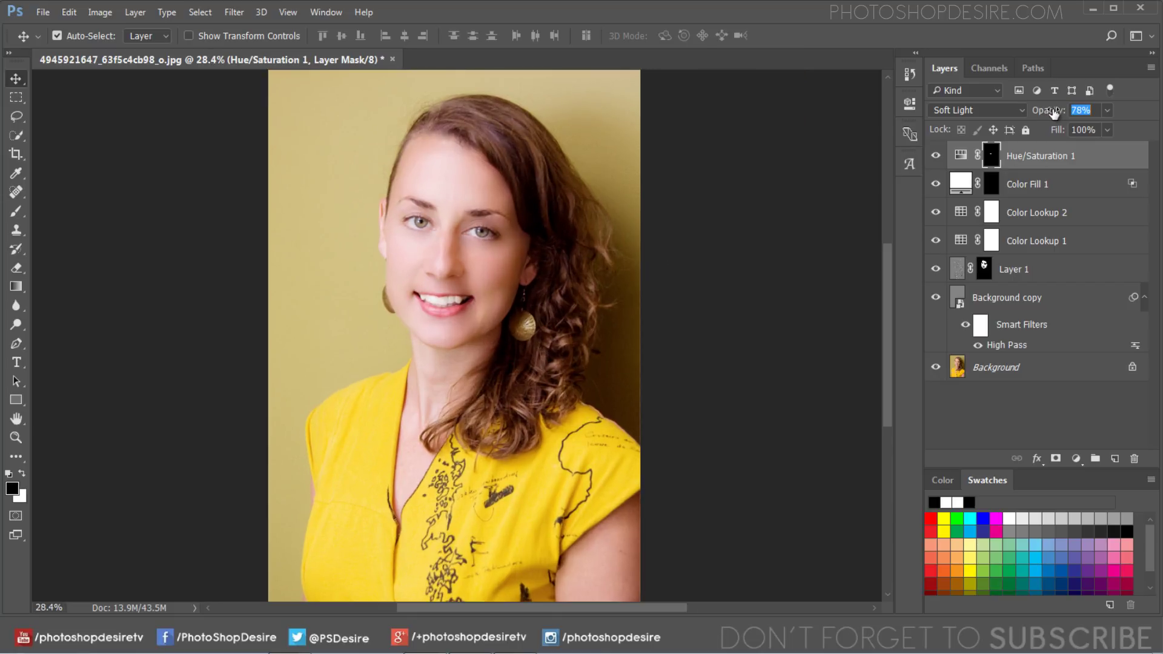
- Select Layer 1 and Alt-click the Background eye to view the original, then restore all layers
click(479, 319)
scroll(479, 319, down, 2)
scroll(483, 268, up, 4)
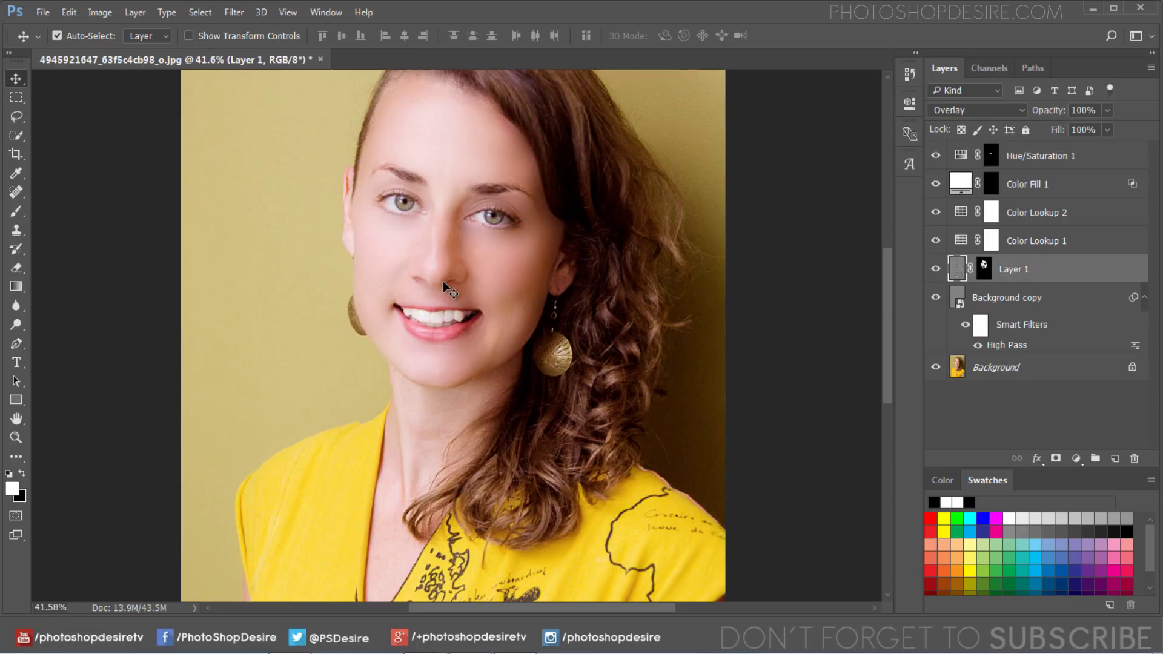
scroll(890, 295, up, 4)
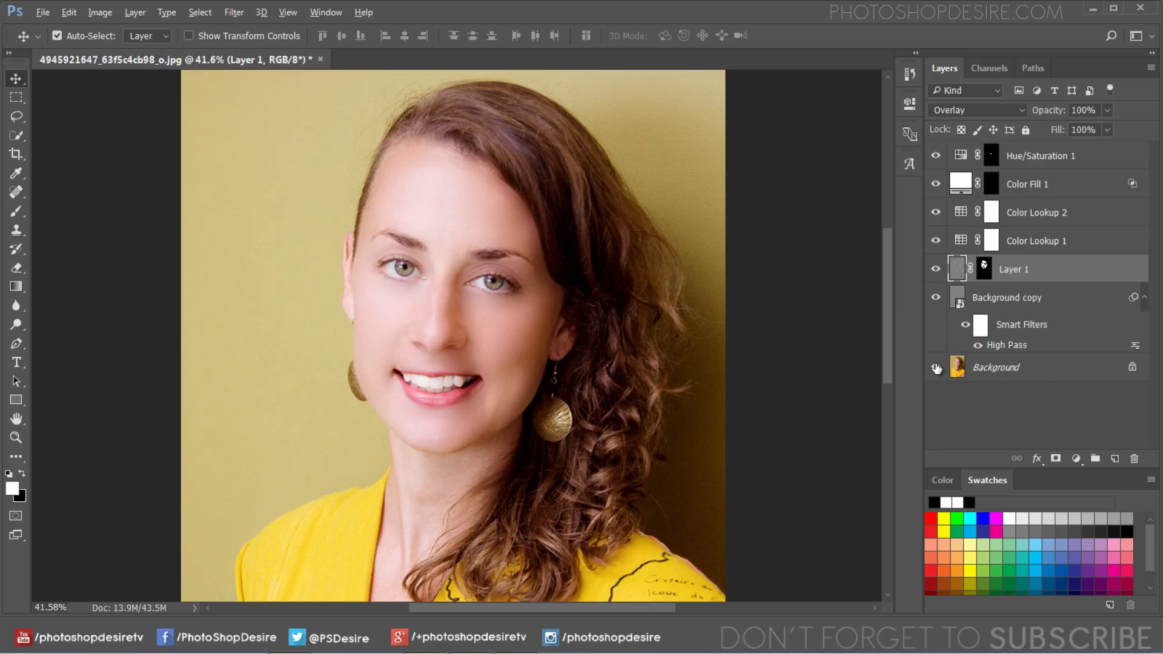
alt+click(936, 368)
alt+click(936, 368)
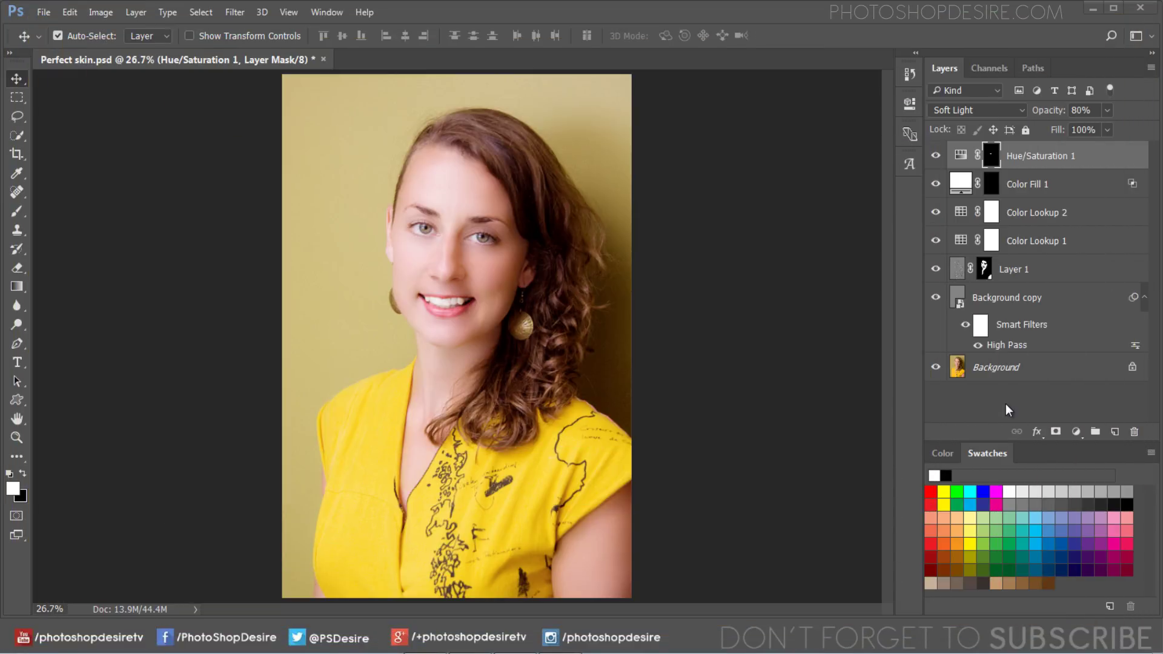
- Add a new Layer 2 and brush white over both irises
scroll(421, 233, up, 5)
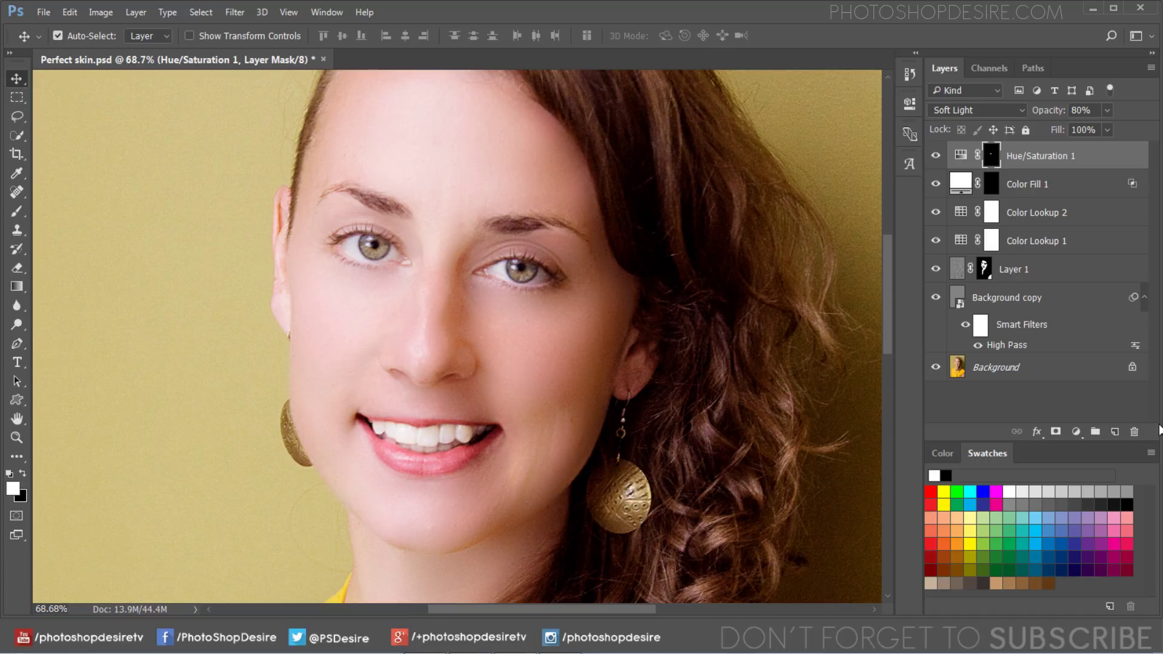
click(1114, 432)
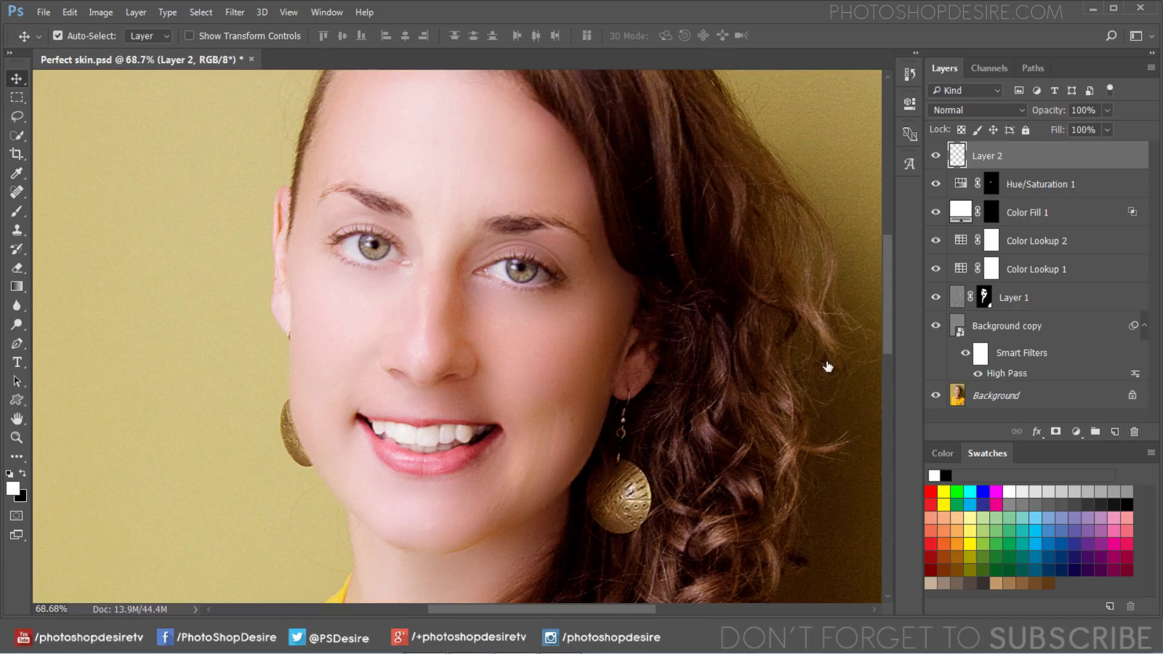
click(19, 211)
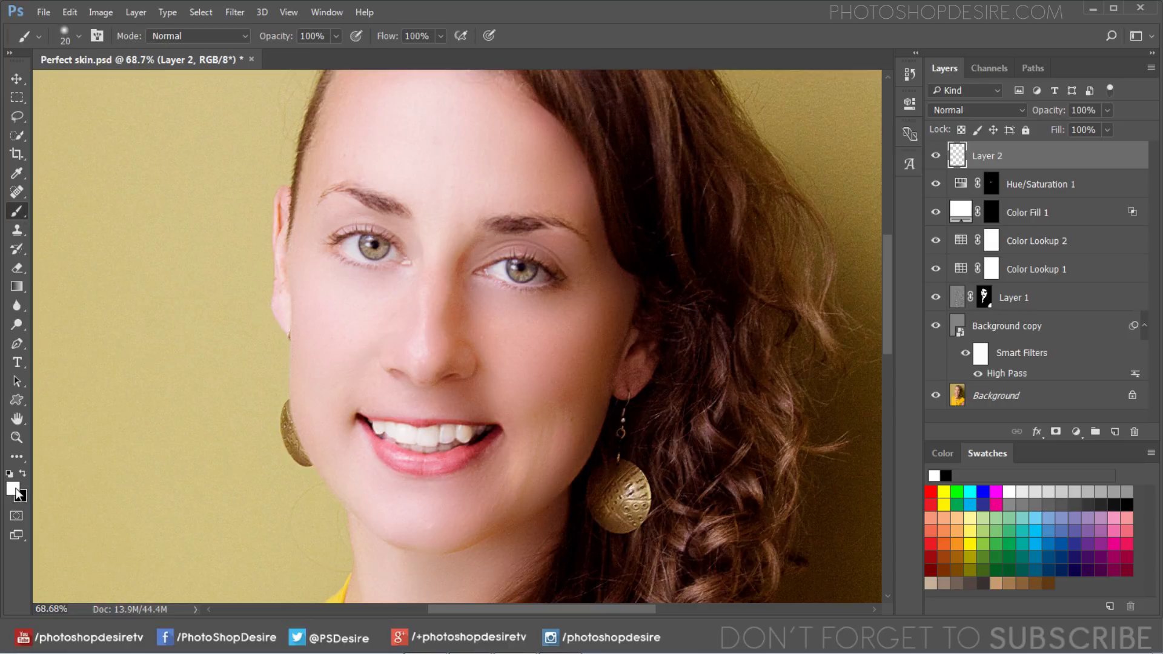
scroll(378, 234, up, 4)
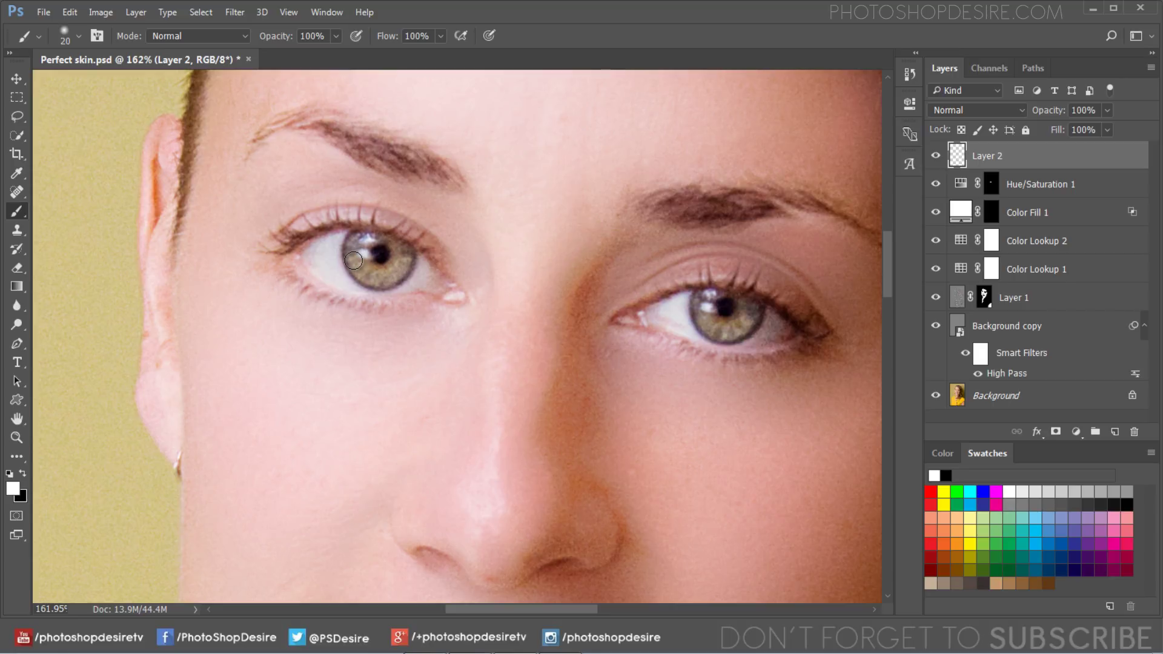
mouse_move(354, 260)
mouse_down()
mouse_move(372, 278)
mouse_move(394, 271)
mouse_up()
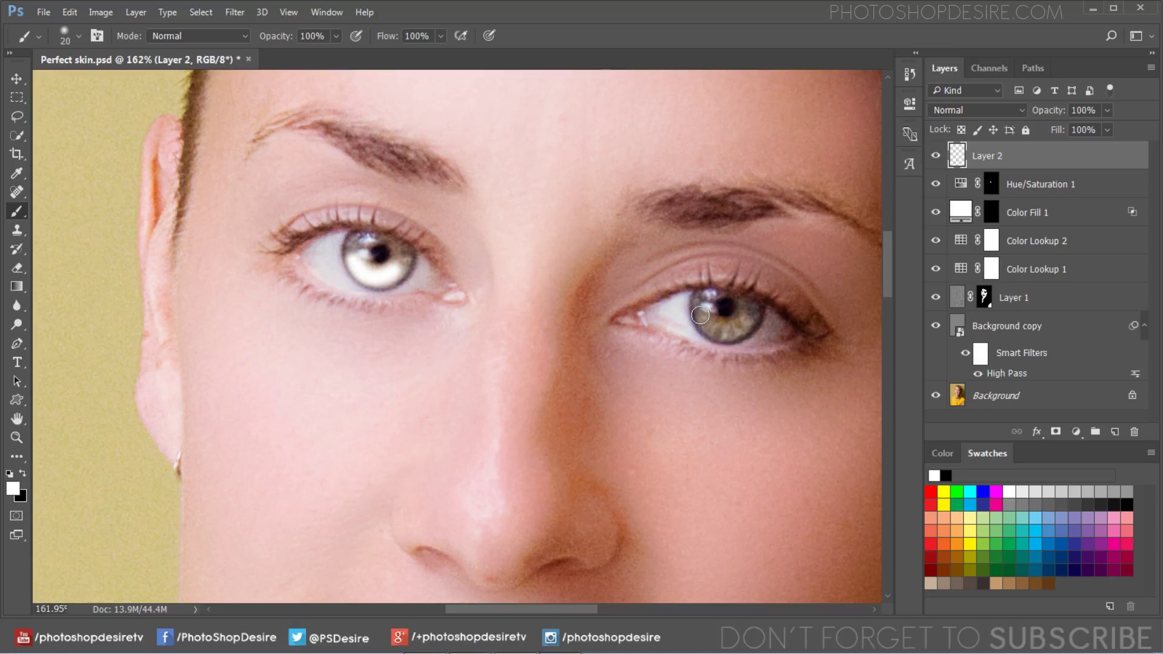
mouse_move(702, 316)
mouse_down()
mouse_move(727, 330)
mouse_move(743, 322)
mouse_up()
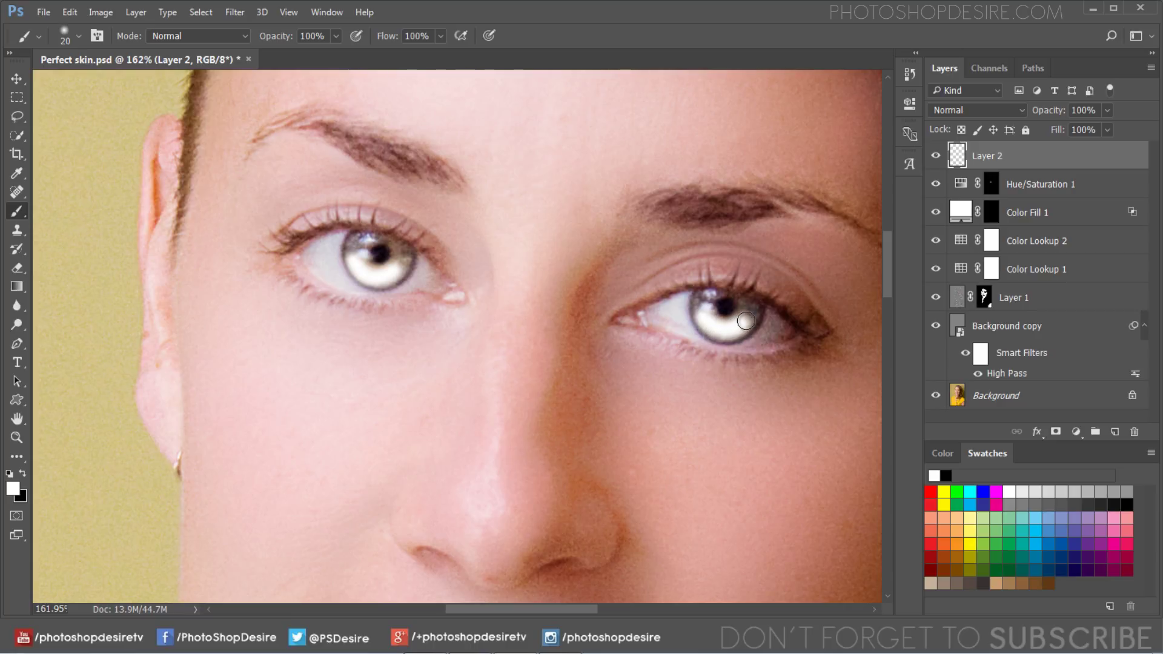
scroll(372, 302, down, 1)
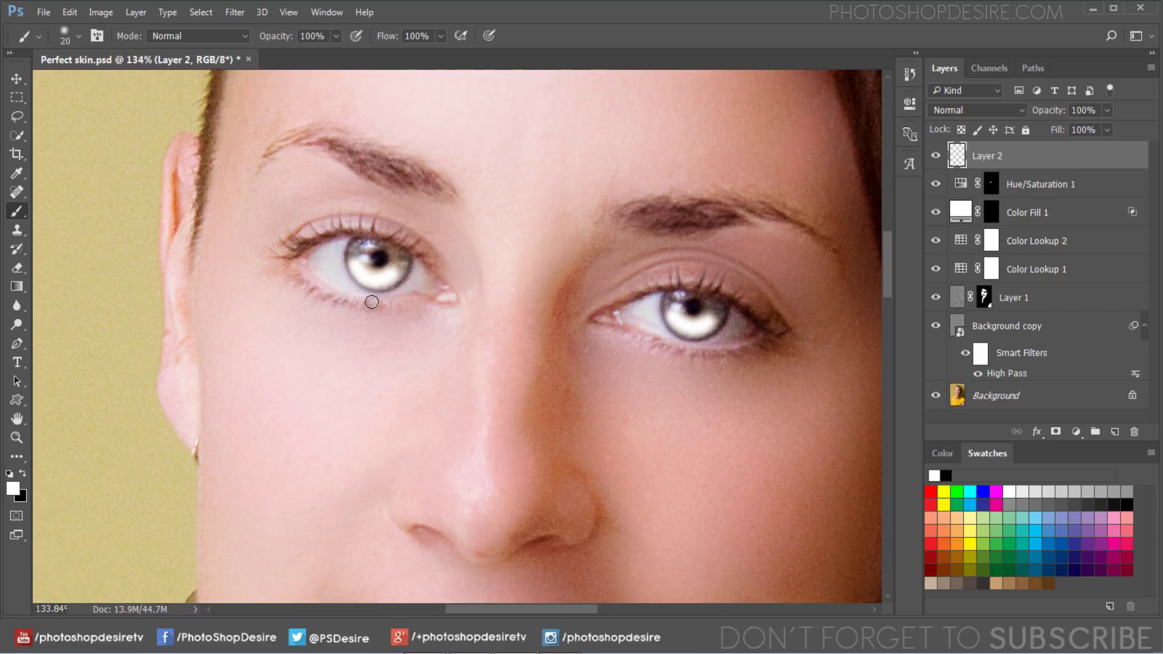
scroll(372, 302, down, 2)
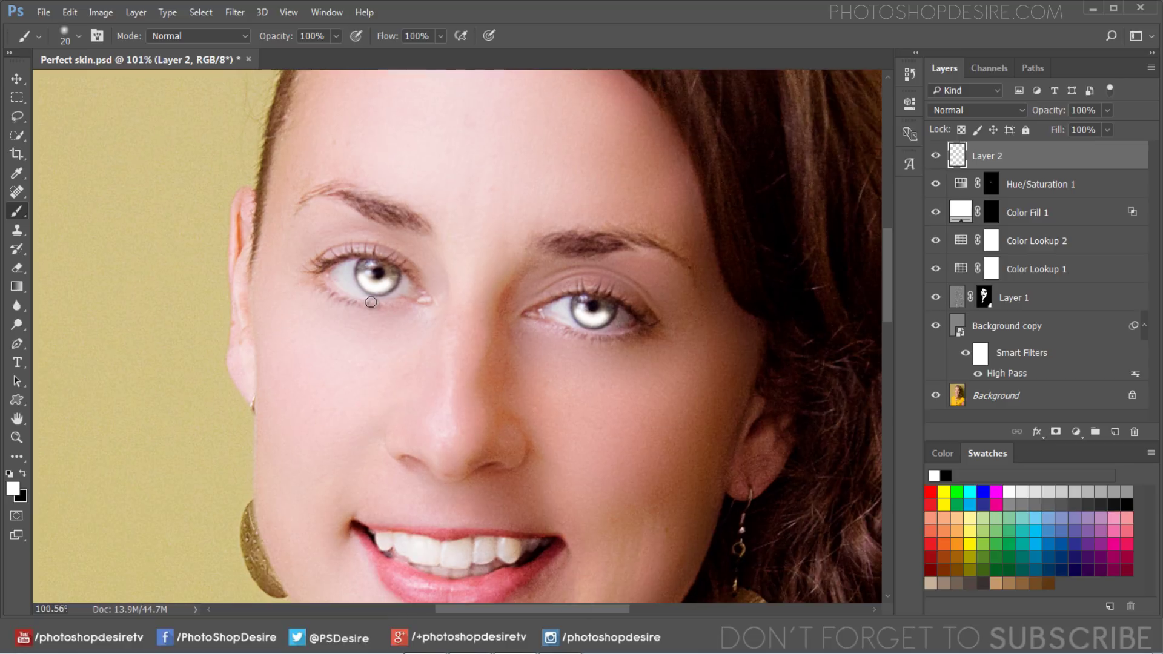
- Soften Layer 2's white iris paint with a Gaussian Blur of about 3.1 pixels
click(234, 12)
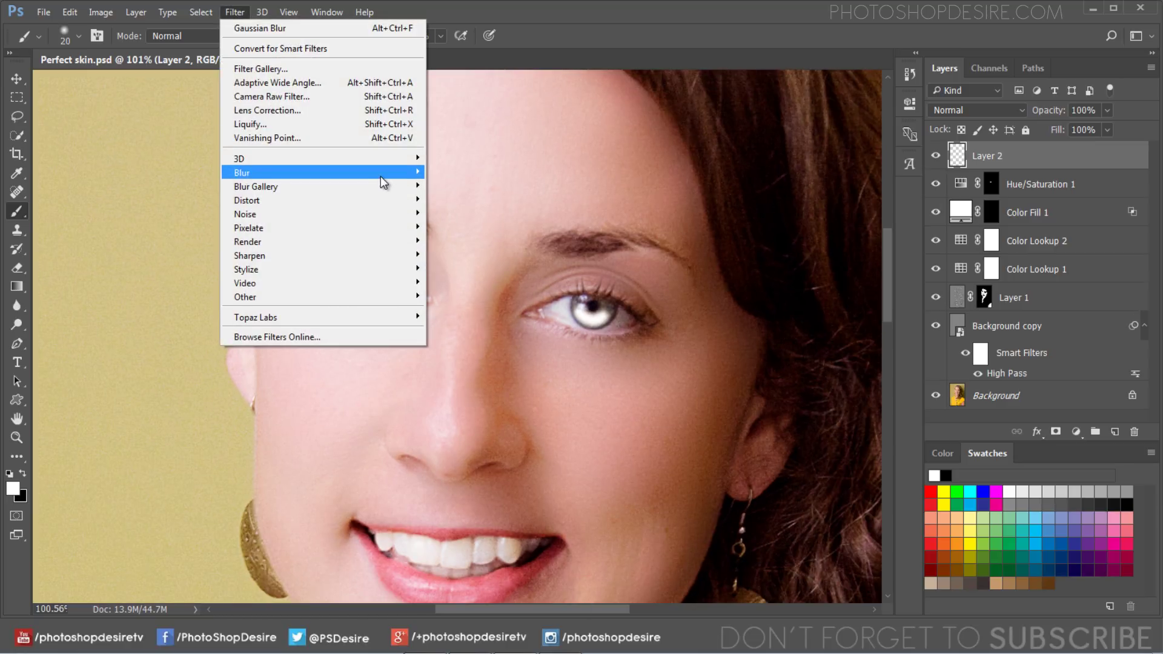
mouse_move(380, 177)
click(496, 223)
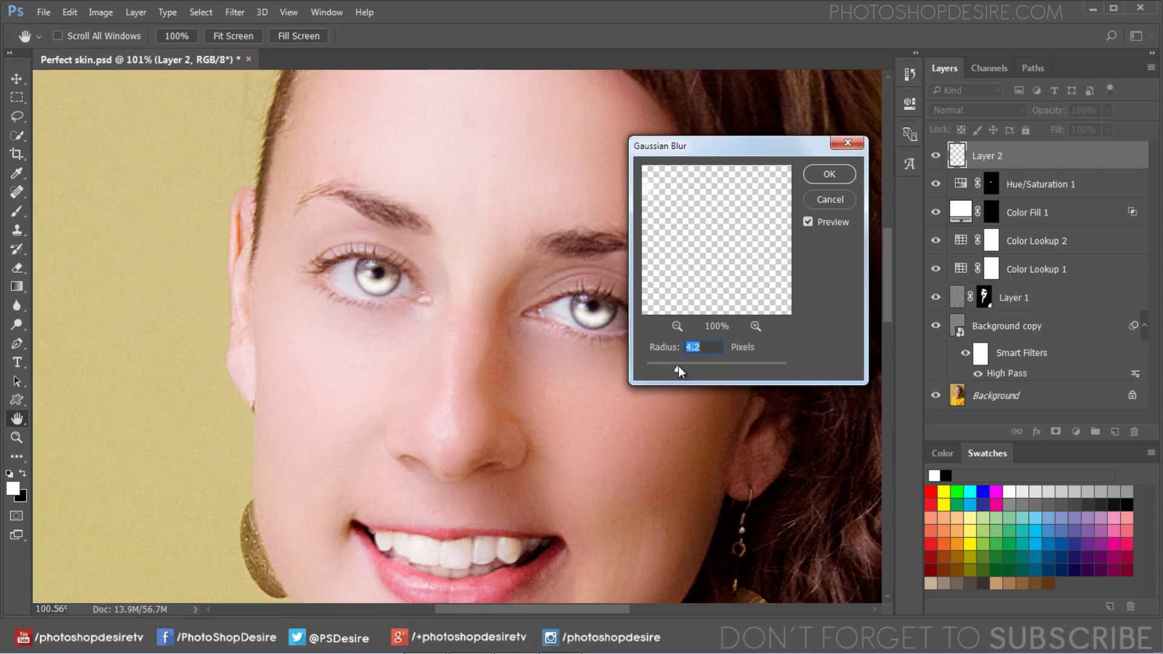
drag(678, 366, 669, 367)
click(831, 174)
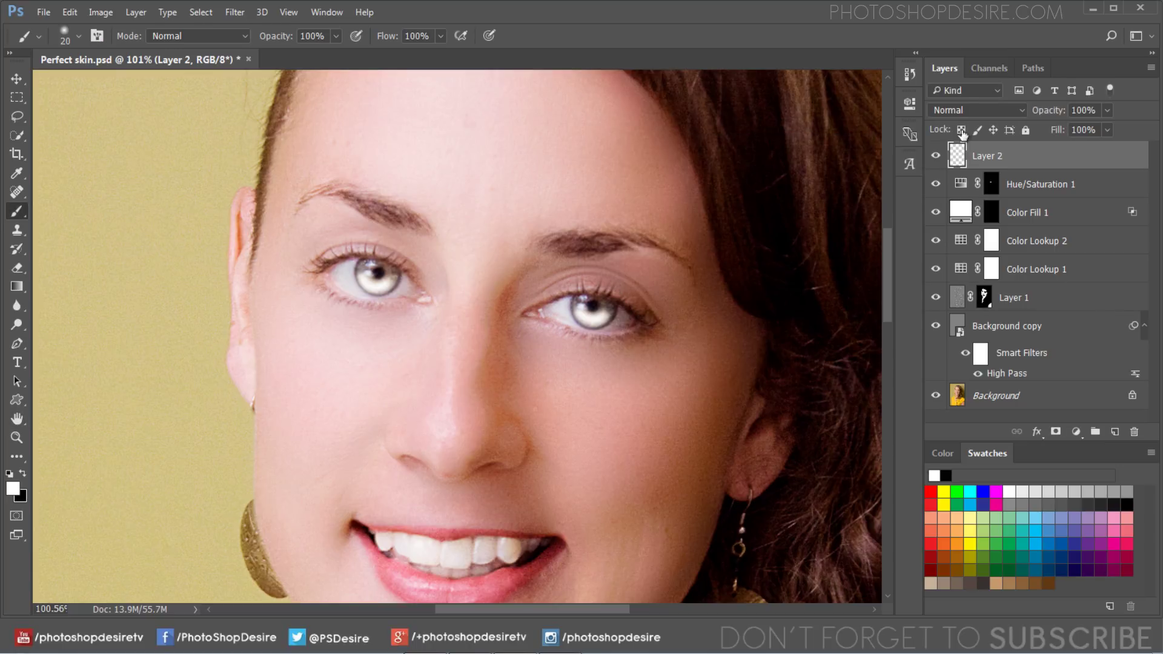
- Set Layer 2 to Overlay blend mode at 35% opacity
click(972, 107)
click(969, 288)
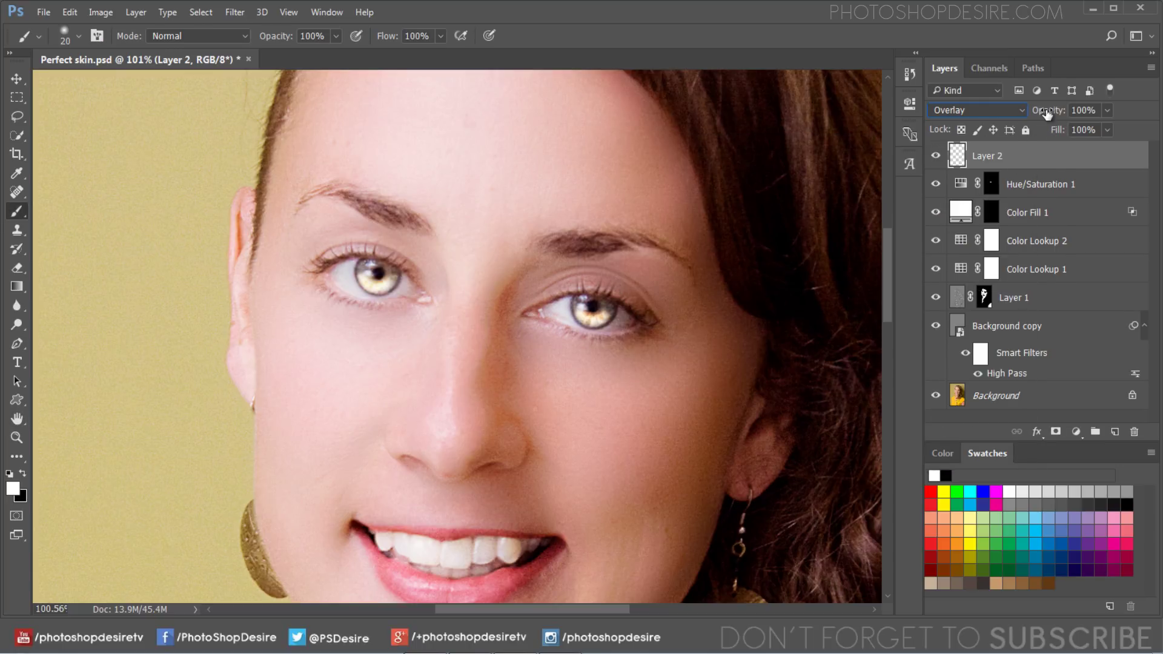
drag(1045, 113, 999, 111)
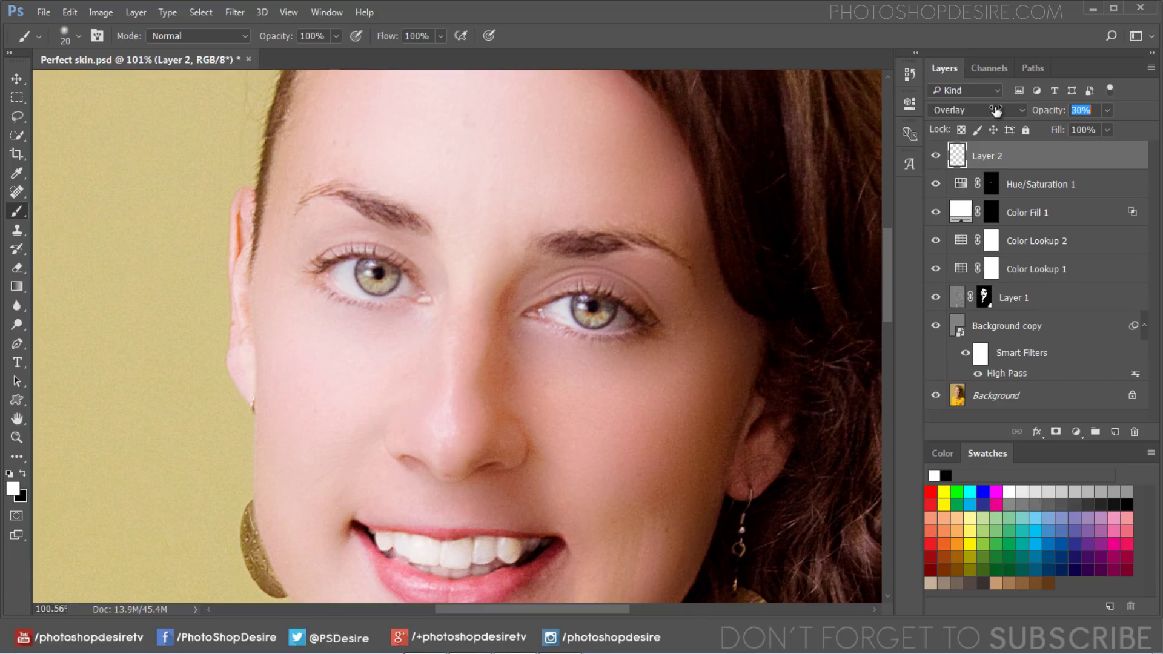
drag(995, 111, 999, 110)
key(shift+Tab)
- Select Layer 2, the eye-brightening layer, and lower its opacity to 30%
click(21, 85)
click(463, 357)
scroll(485, 351, down, 6)
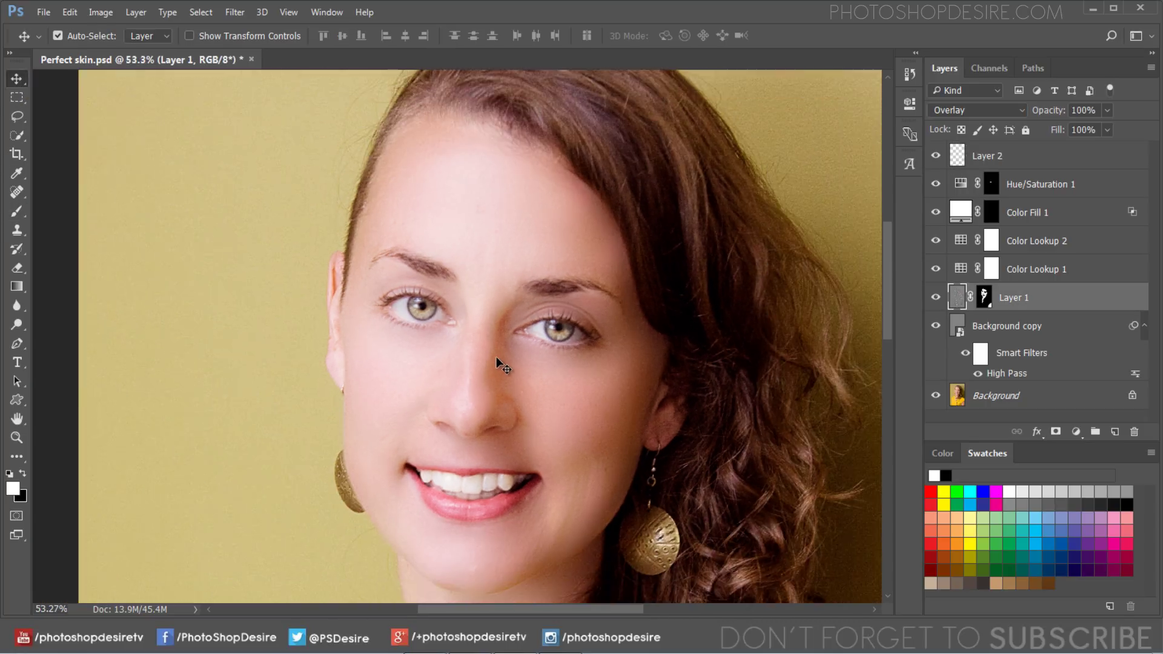
scroll(485, 351, down, 3)
scroll(465, 249, up, 4)
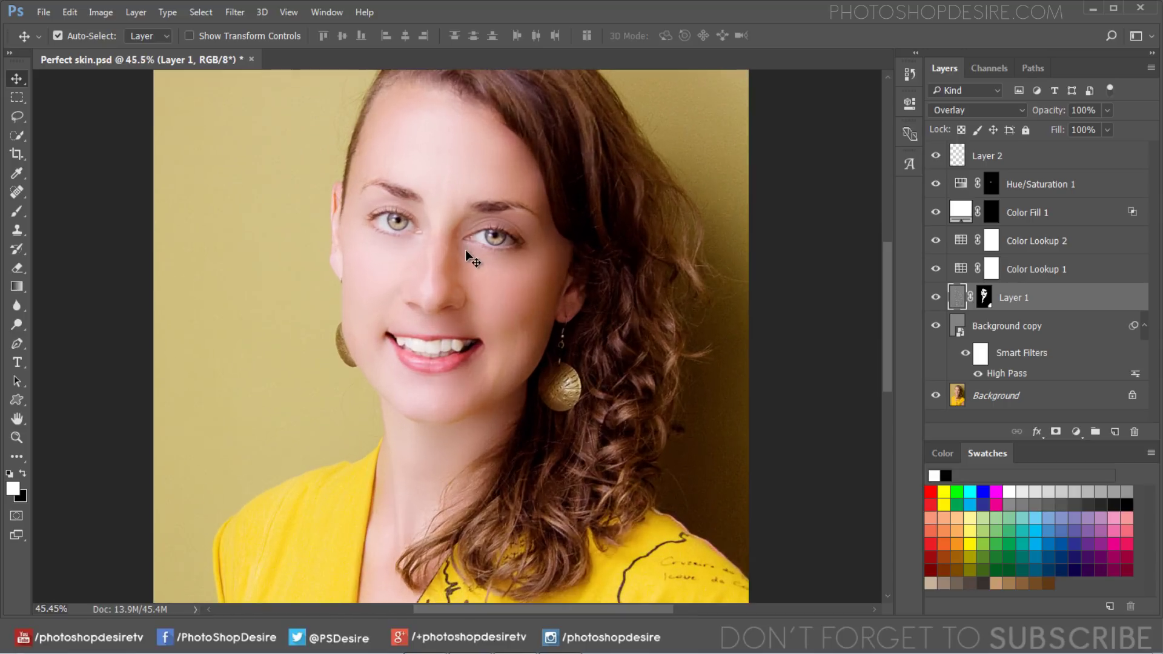
scroll(663, 285, down, 2)
click(1012, 163)
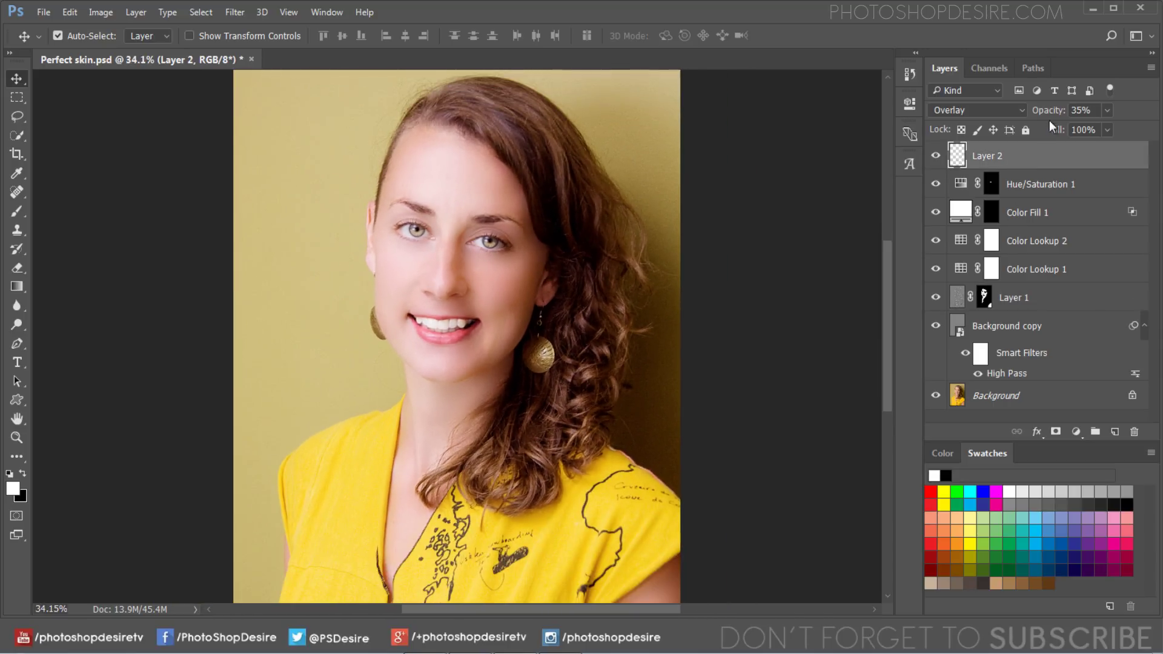
drag(1053, 114, 1049, 113)
click(479, 266)
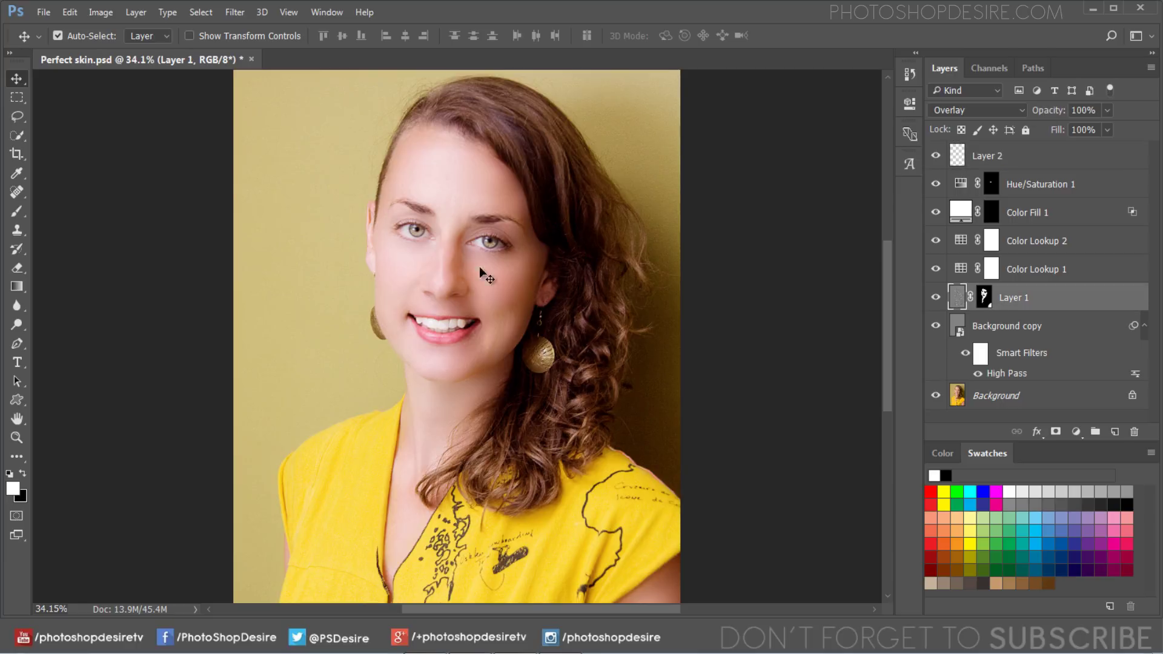
scroll(536, 266, down, 1)
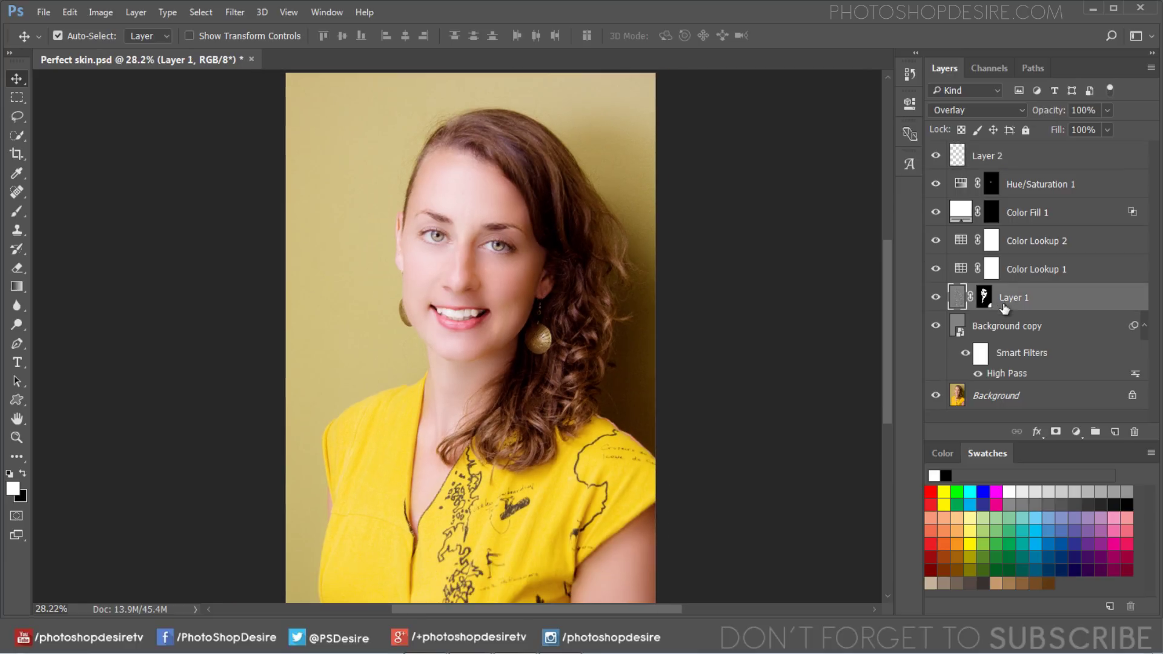
click(1008, 333)
click(1001, 159)
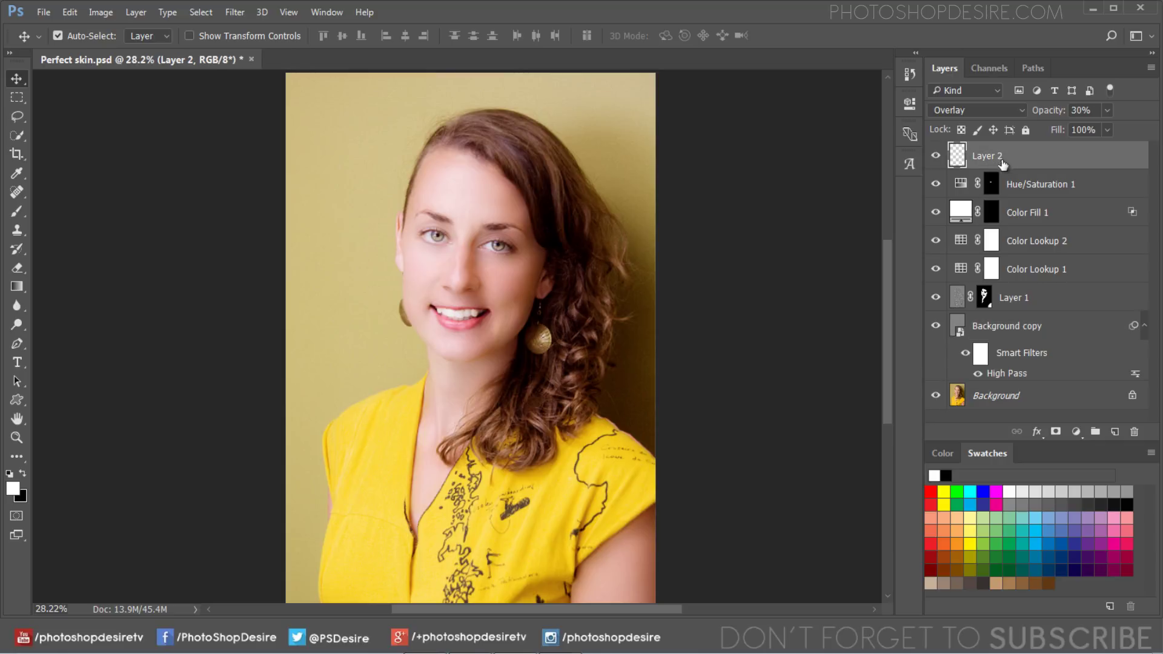
- Toggle between the original Background photo and the full retouch to compare before and after
alt+click(937, 398)
alt+click(937, 397)
click(489, 227)
scroll(487, 228, up, 3)
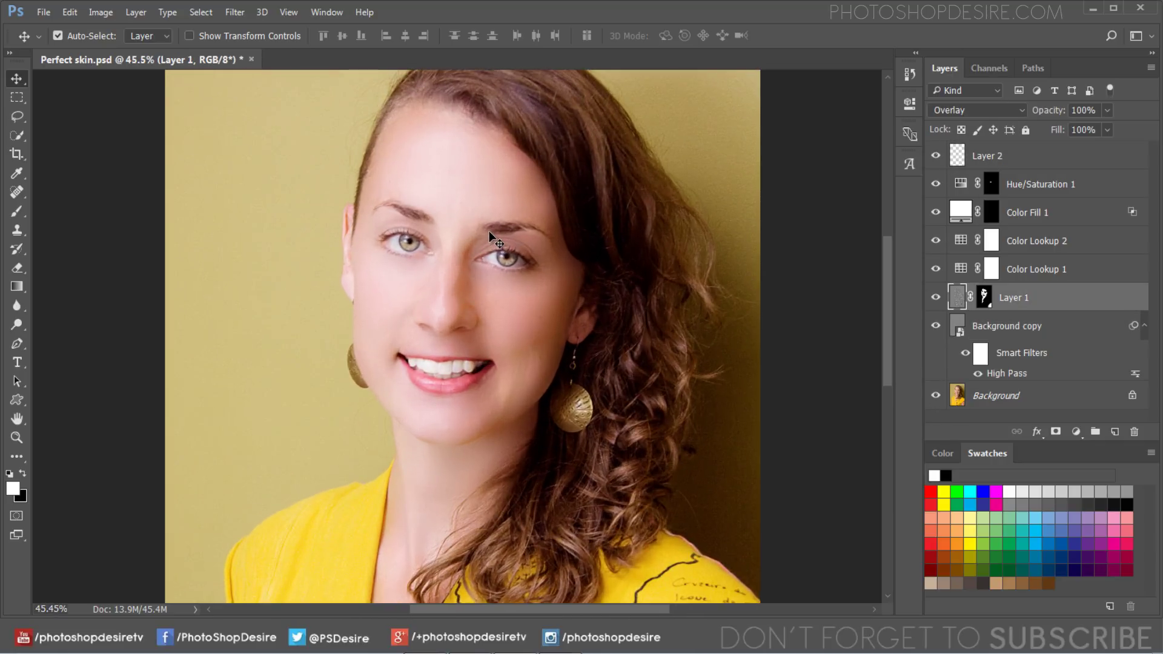
drag(889, 316, 887, 305)
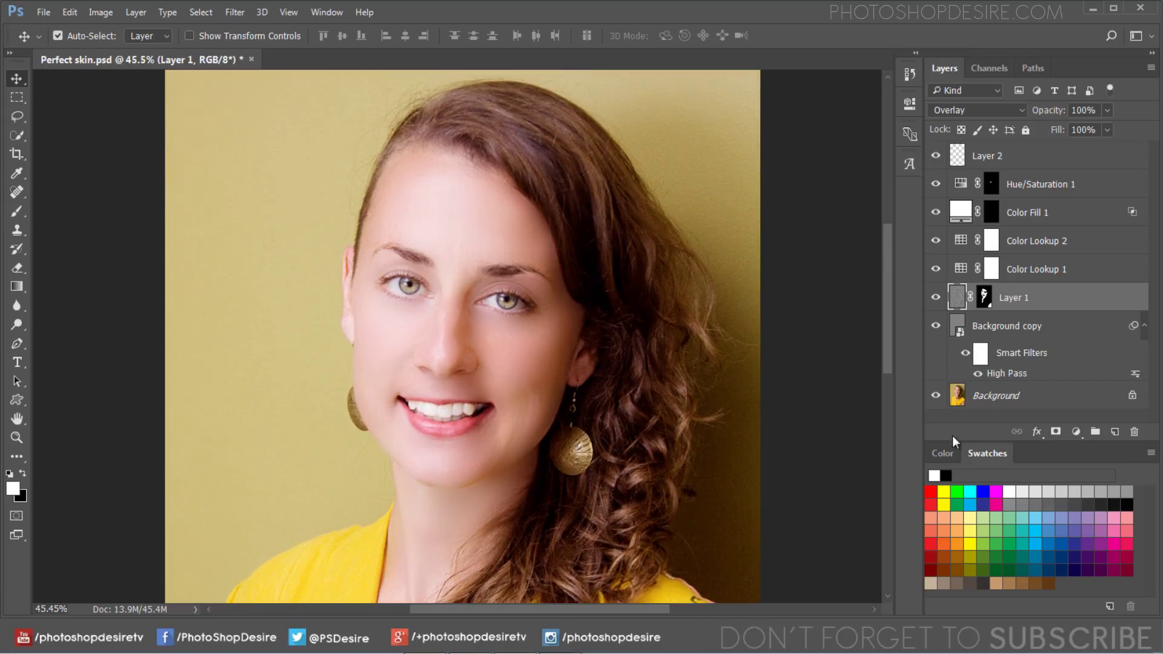
alt+click(937, 397)
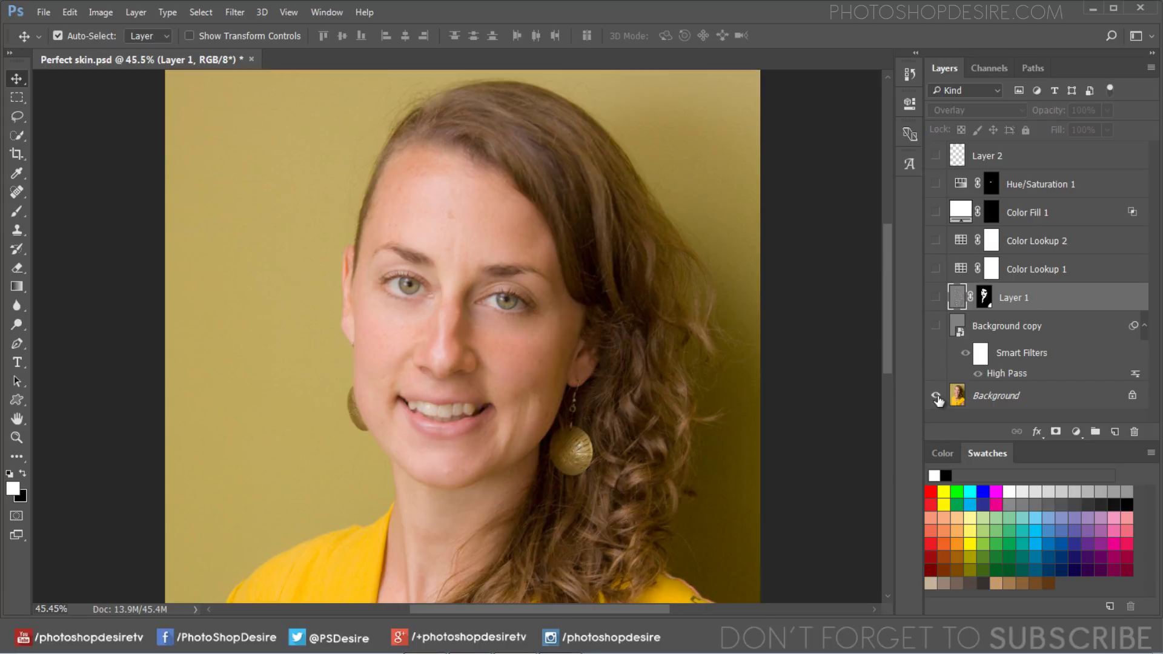
alt+click(937, 397)
alt+click(936, 398)
alt+click(937, 397)
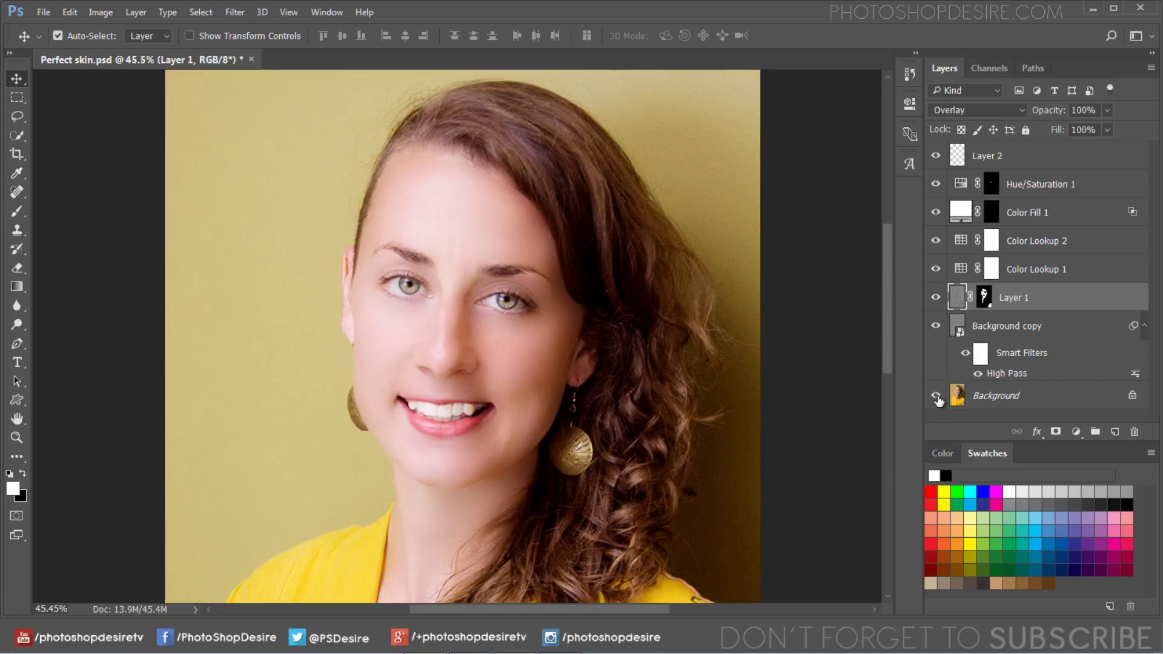
alt+click(936, 397)
alt+click(936, 397)
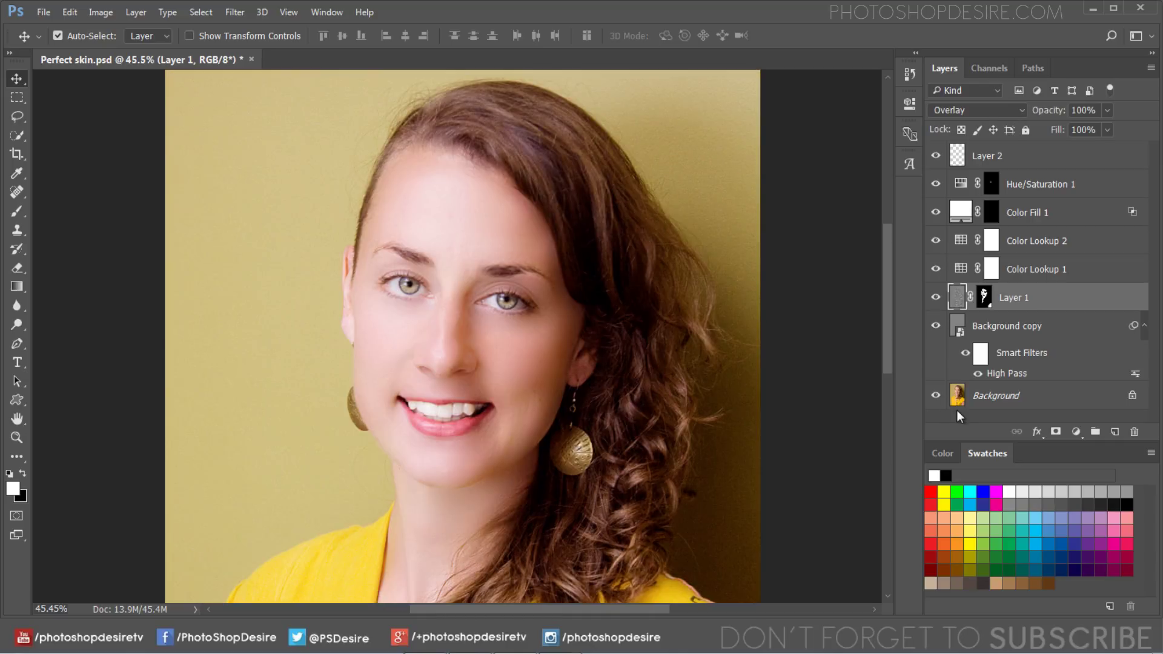